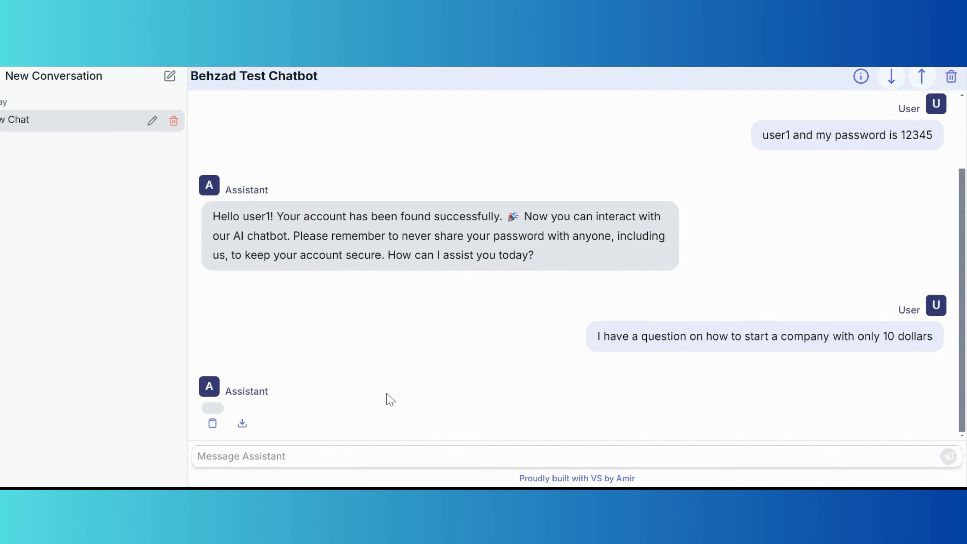
Copy the $10 company-startup question into the chatbot and send it.
drag(597, 340, 952, 336)
key(ctrl+c)
click(793, 453)
key(ctrl+v)
key(Return)
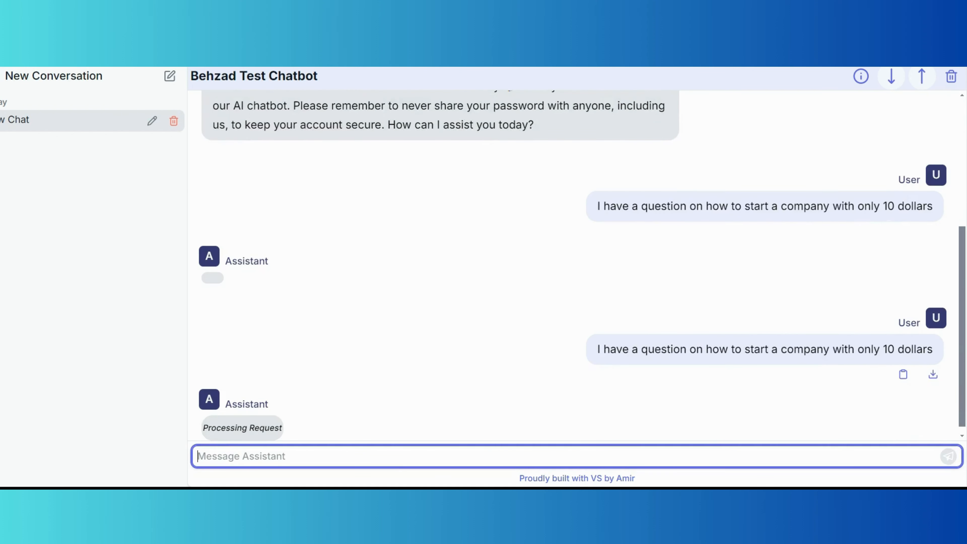
Review the chatbot's four business ideas, then start a new chat.
click(380, 287)
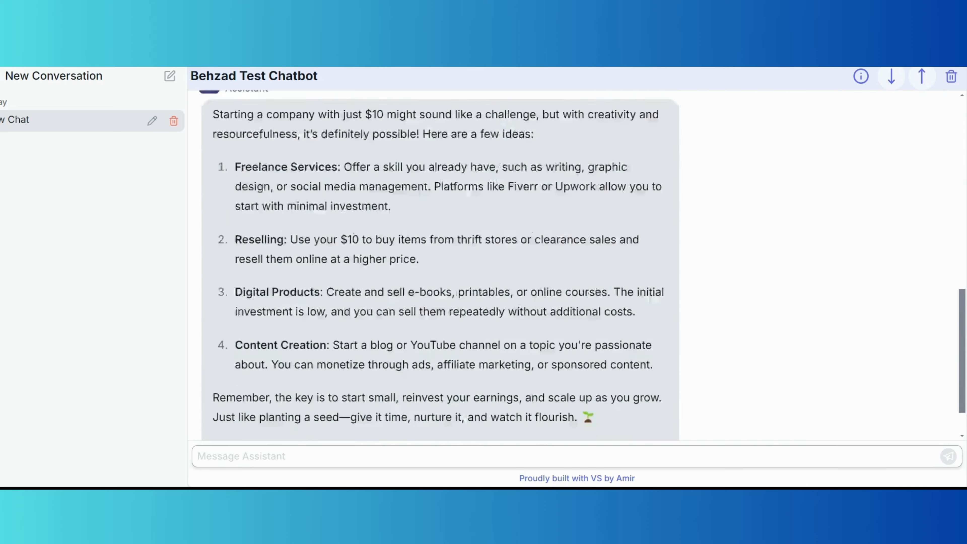
scroll(386, 281, up, 1)
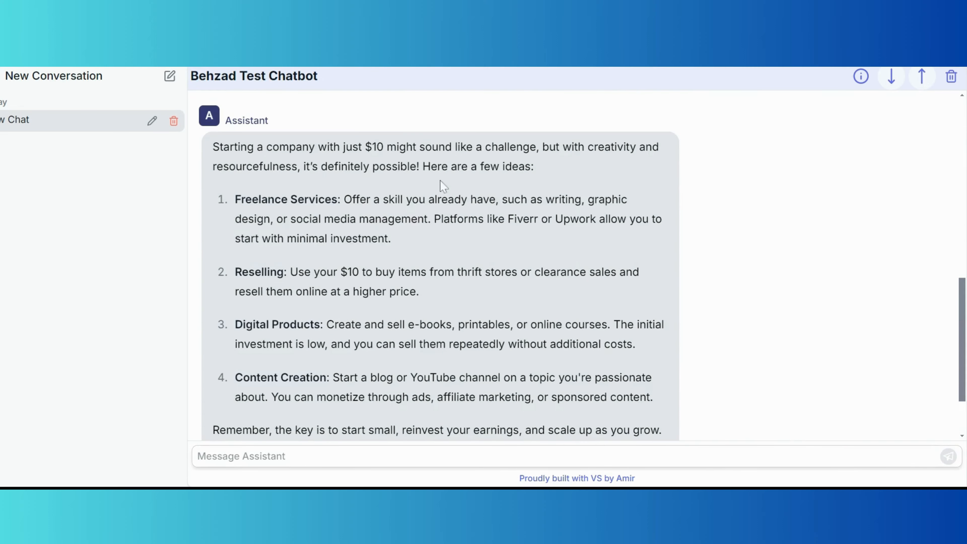
scroll(446, 209, down, 1)
click(921, 77)
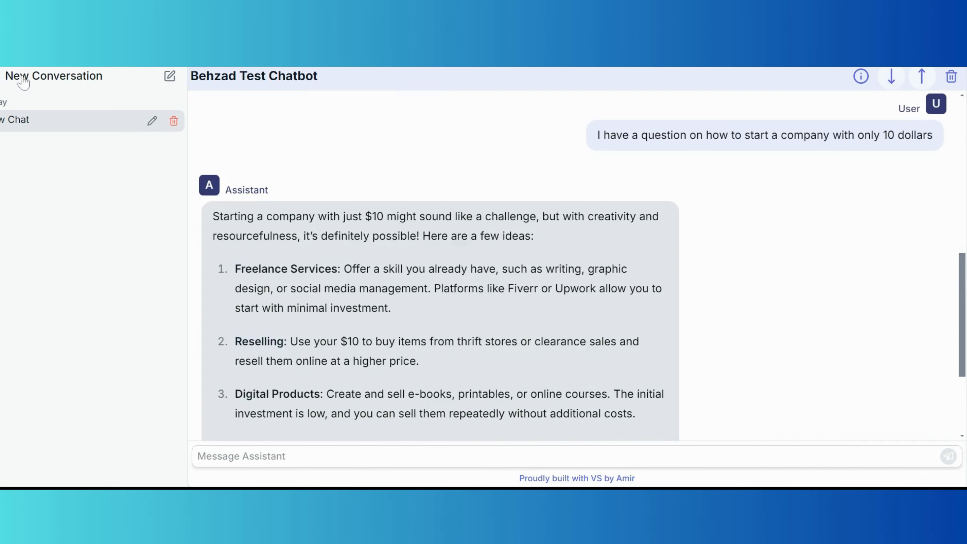
click(169, 77)
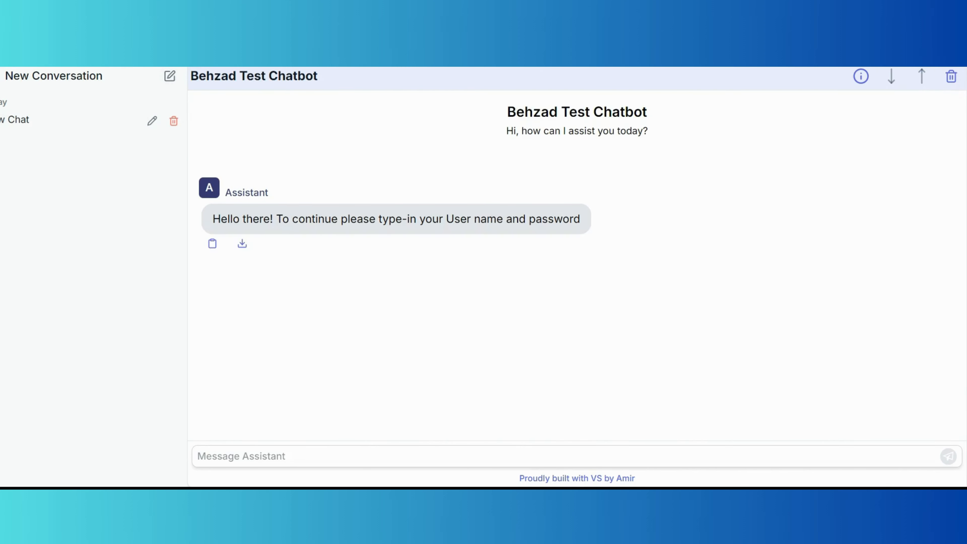
Send the chatbot a made-up username and password on separate lines.
click(363, 462)
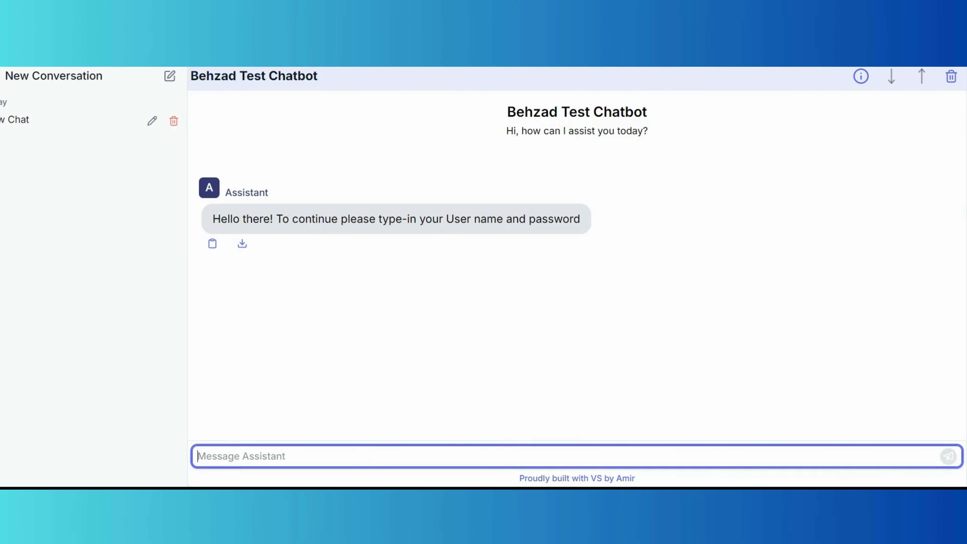
text(user12345)
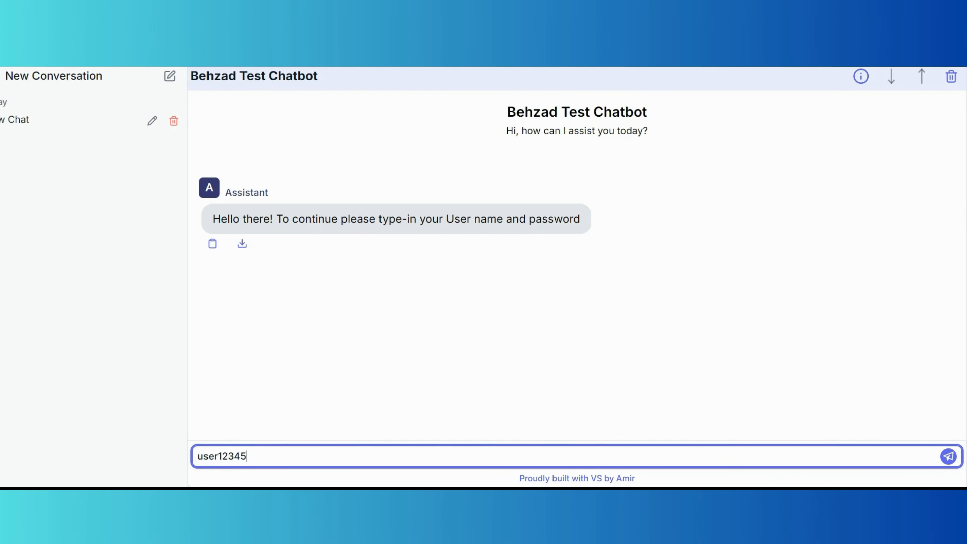
key(shift+Return)
text(passwords)
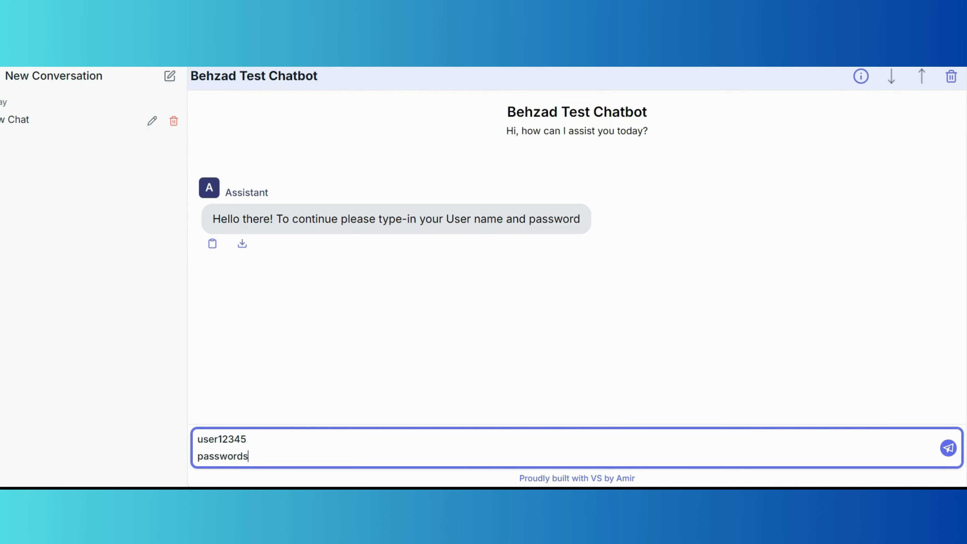
key(BackSpace)
text(IDK)
key(Return)
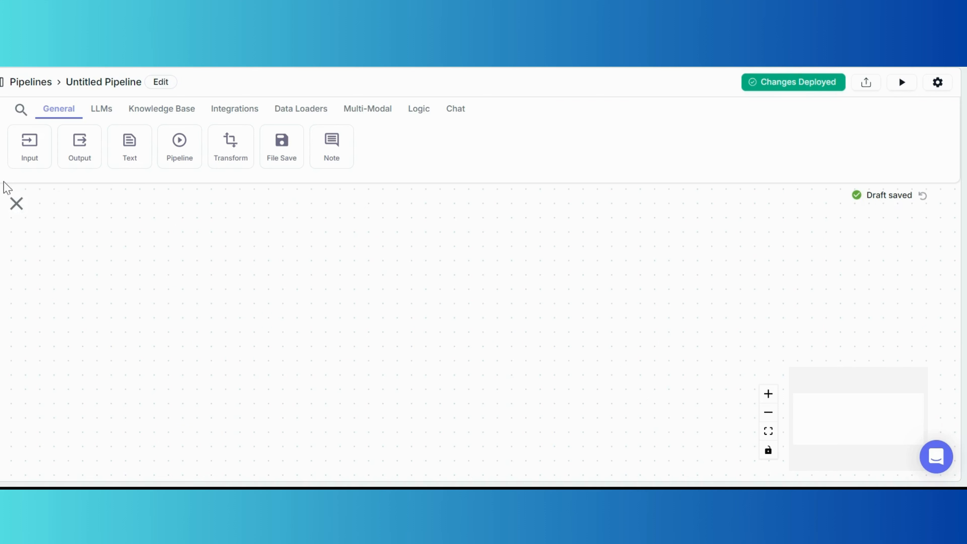
Add an Input node on the left and an OpenAI LLM node to its right.
click(30, 154)
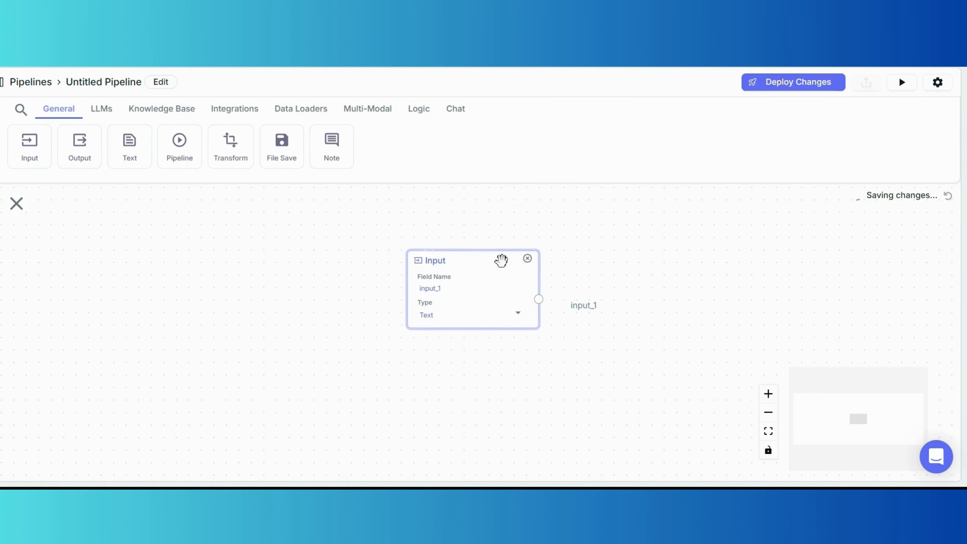
drag(501, 261, 293, 296)
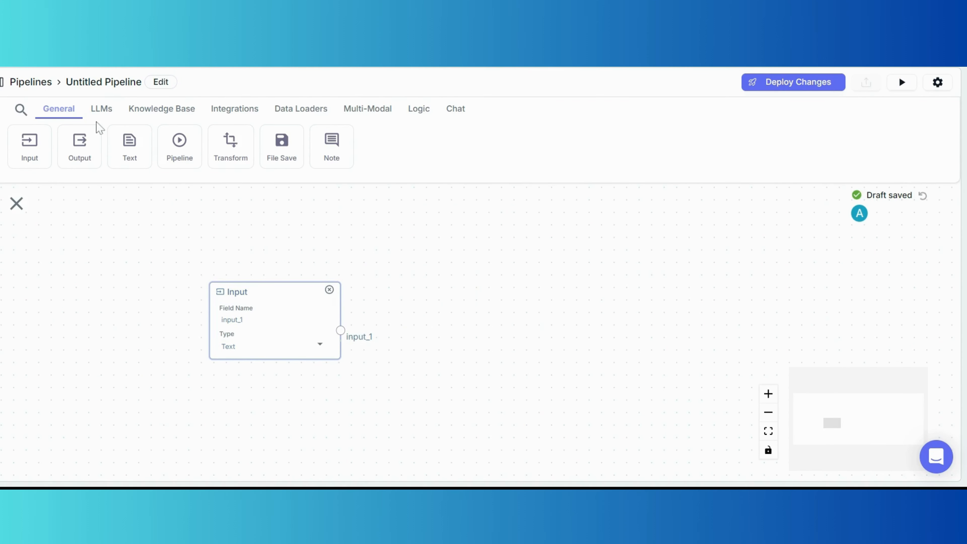
click(98, 112)
click(29, 153)
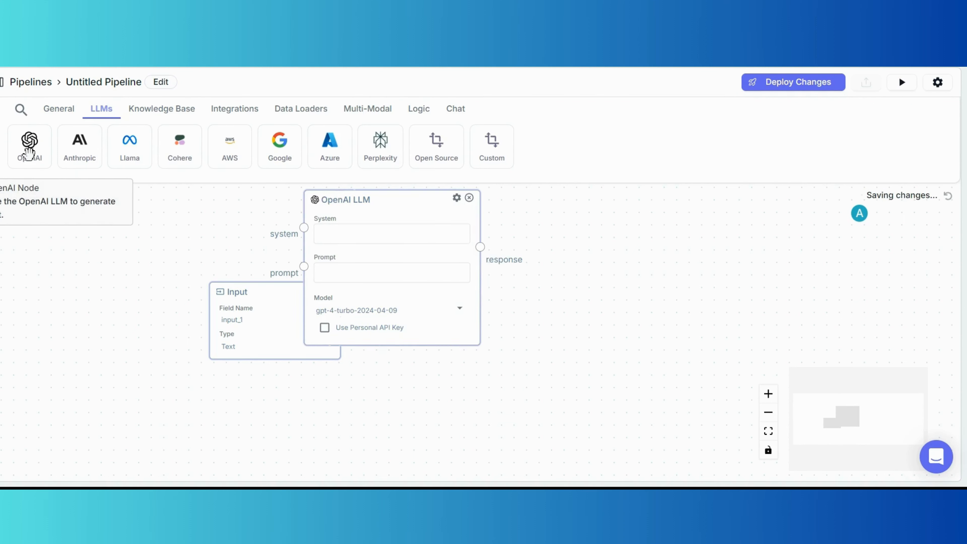
drag(373, 203, 488, 233)
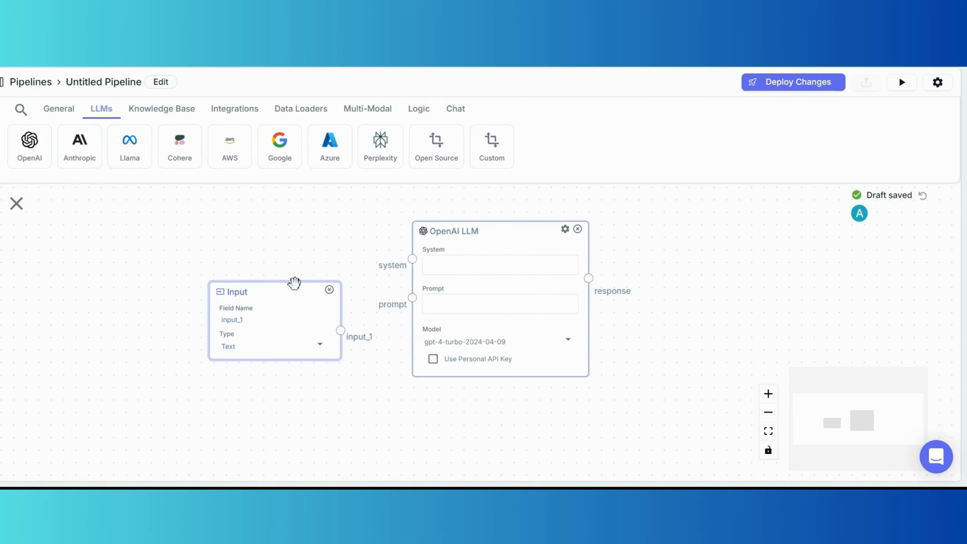
drag(295, 282, 268, 255)
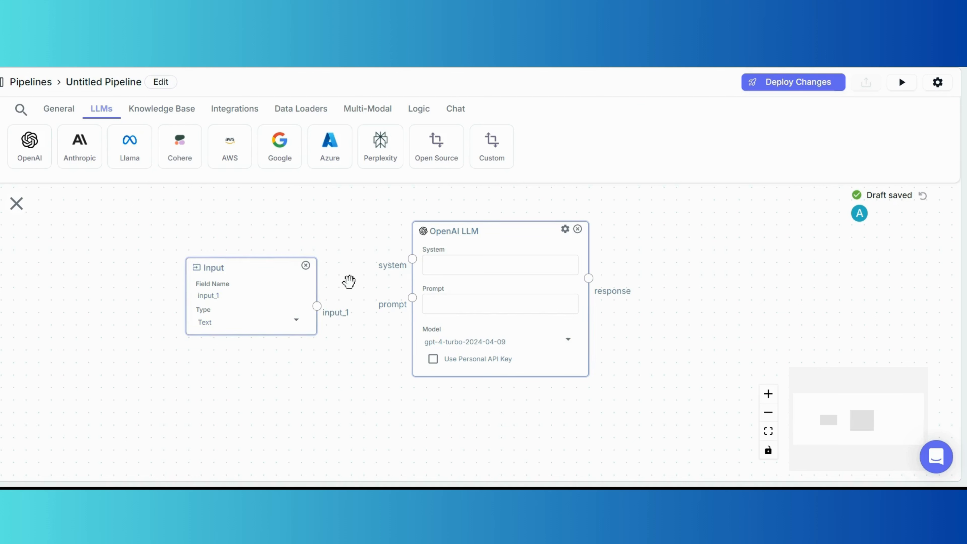
click(519, 263)
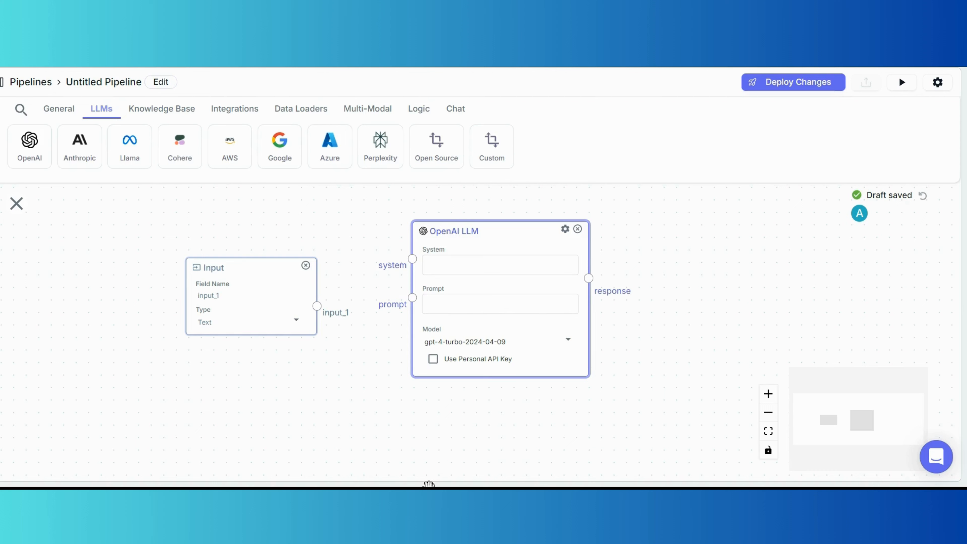
Paste the Airtable login-check prompt into the OpenAI LLM's System field.
click(525, 274)
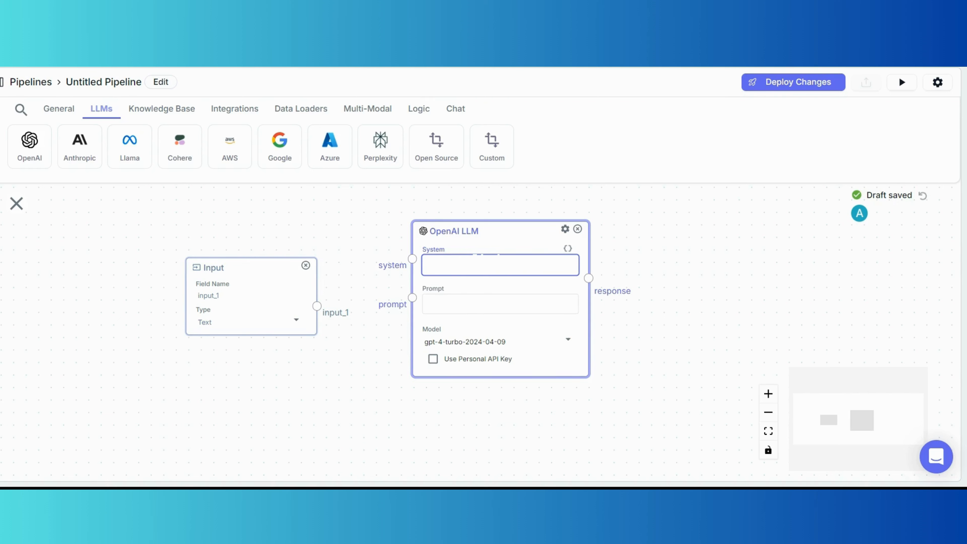
key(ctrl+v)
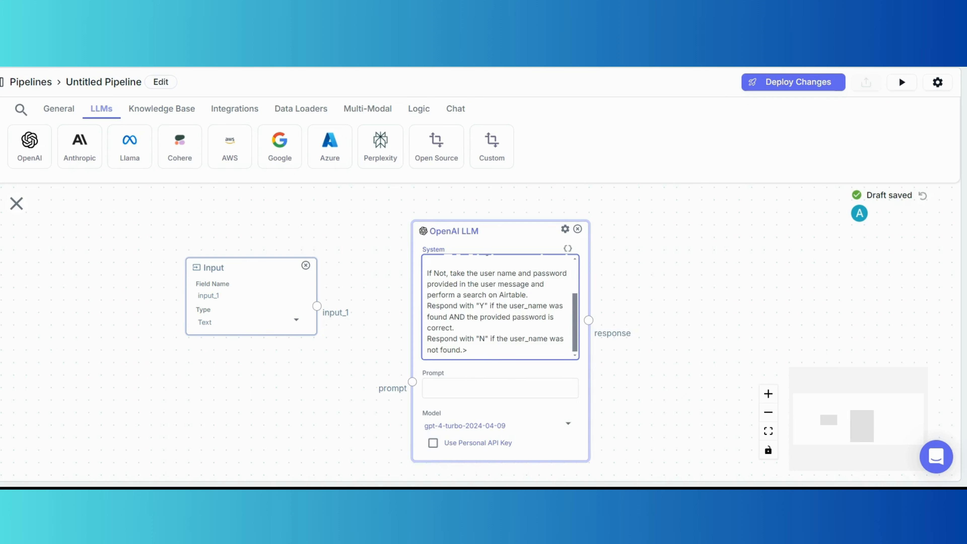
scroll(500, 307, up, 3)
scroll(615, 291, up, 4)
drag(623, 285, 653, 280)
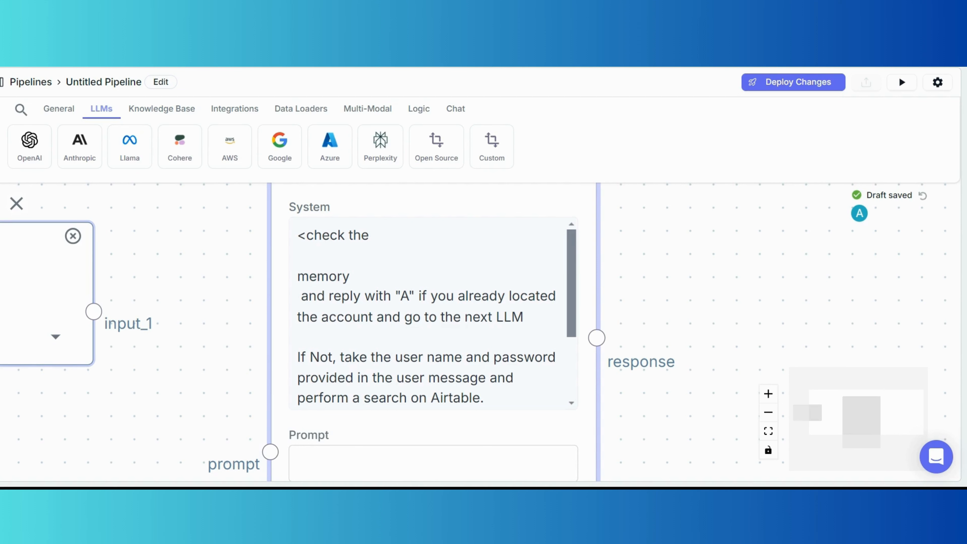
Join the prompt's opening into one line, then add a period and blank line before the Y rule.
click(301, 297)
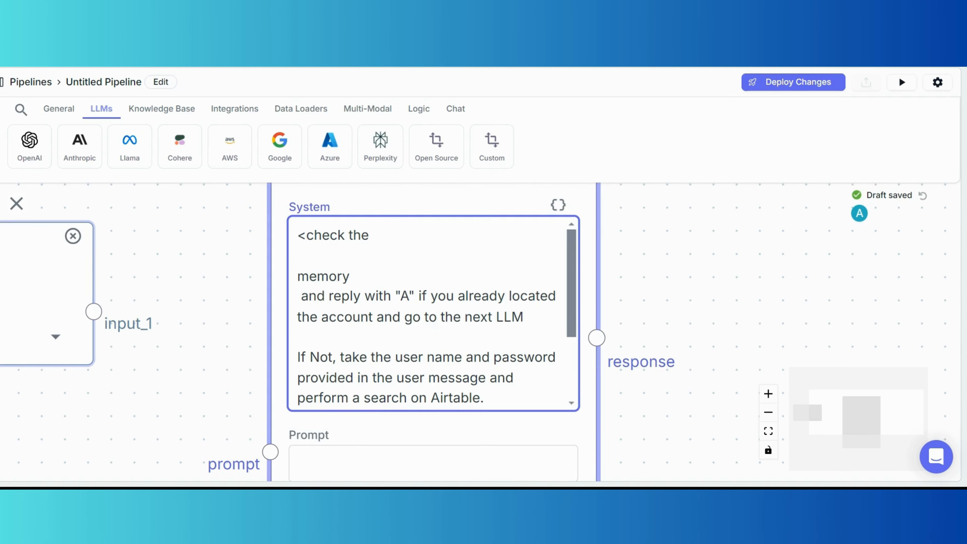
key(Up)
key(Up)
key(BackSpace)
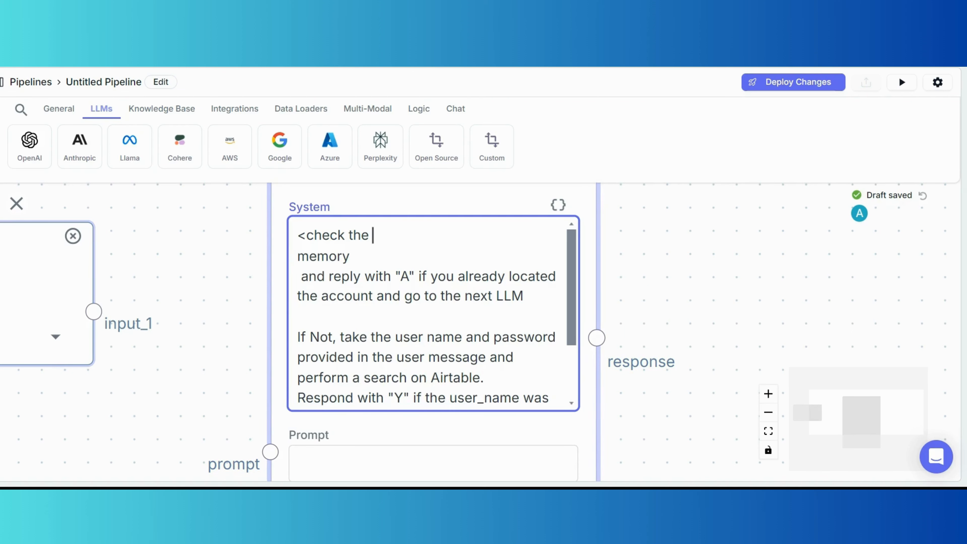
key(Right)
key(BackSpace)
click(302, 257)
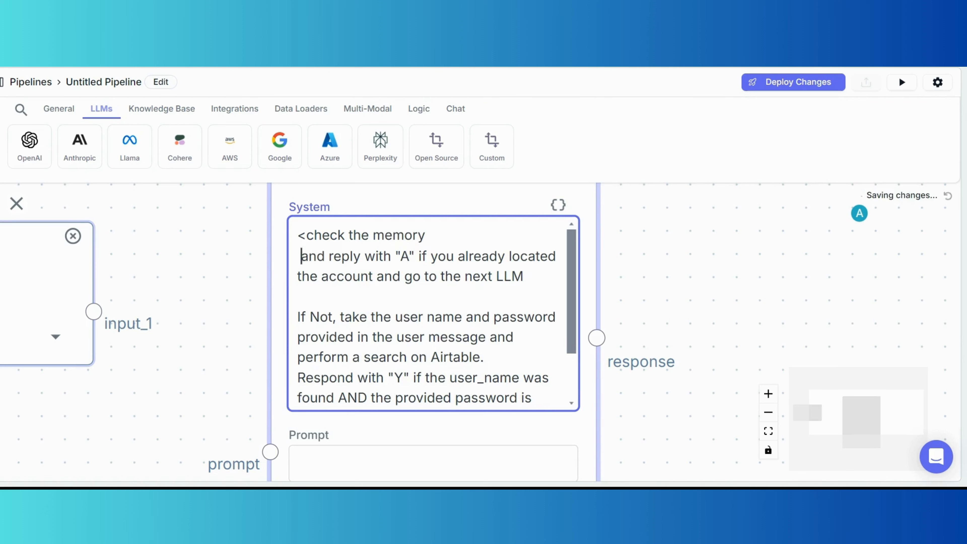
key(BackSpace)
key(BackSpace)
key(BackSpace)
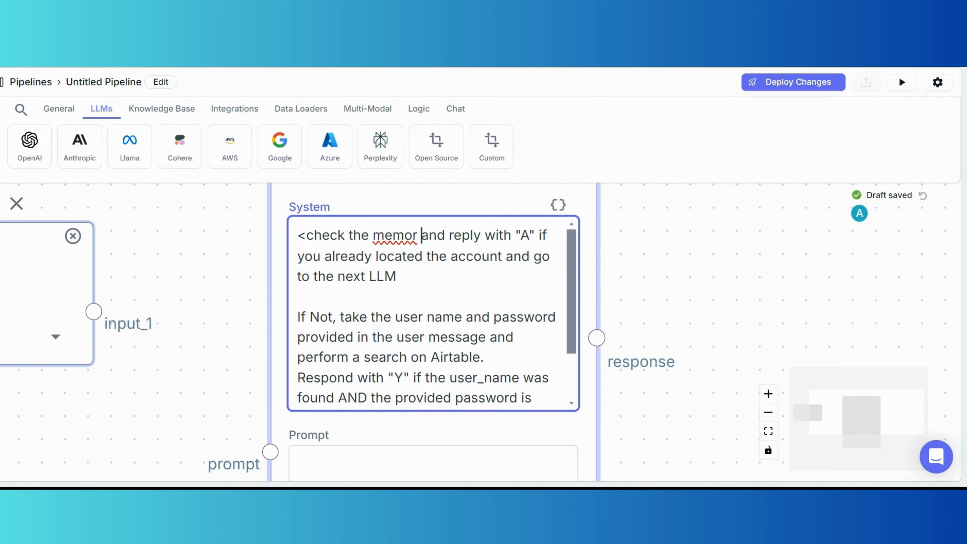
click(398, 277)
text(.)
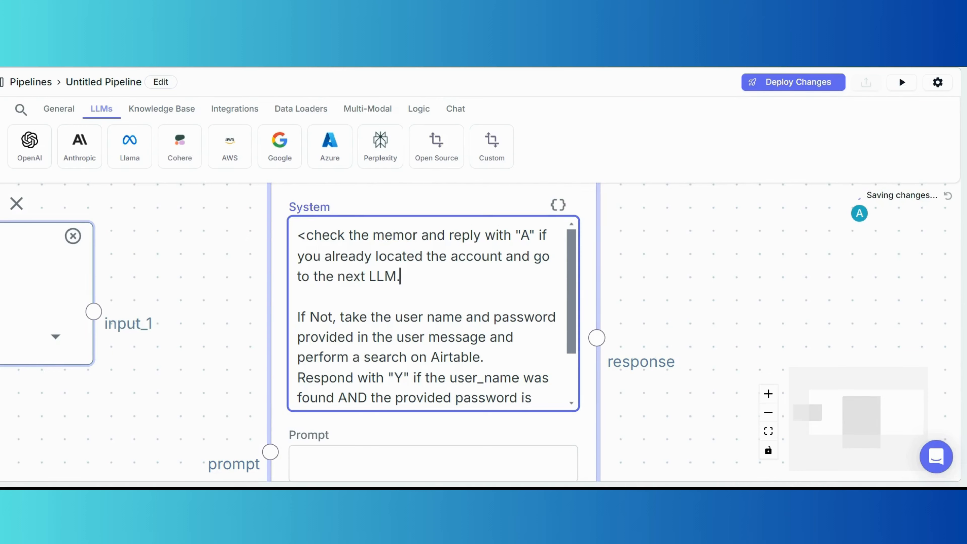
scroll(434, 313, down, 2)
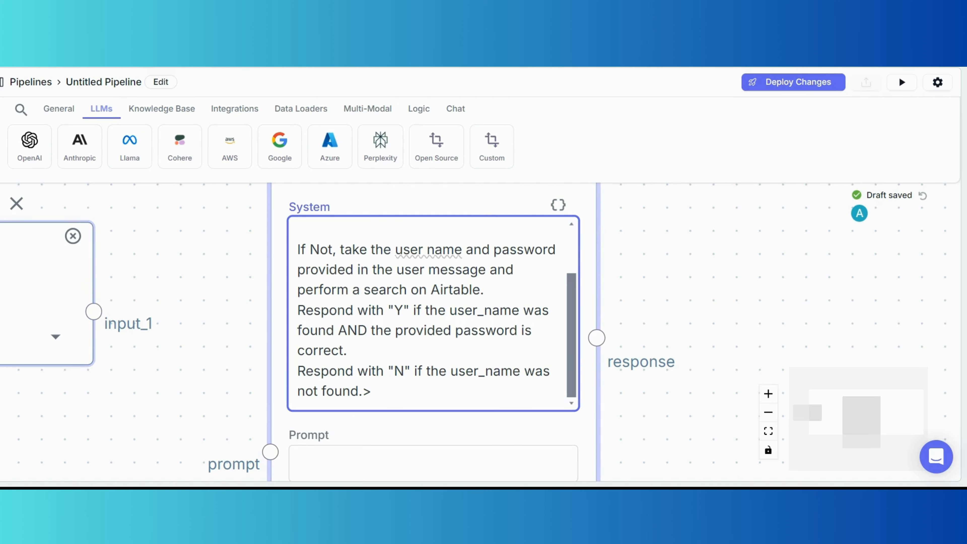
key(Return)
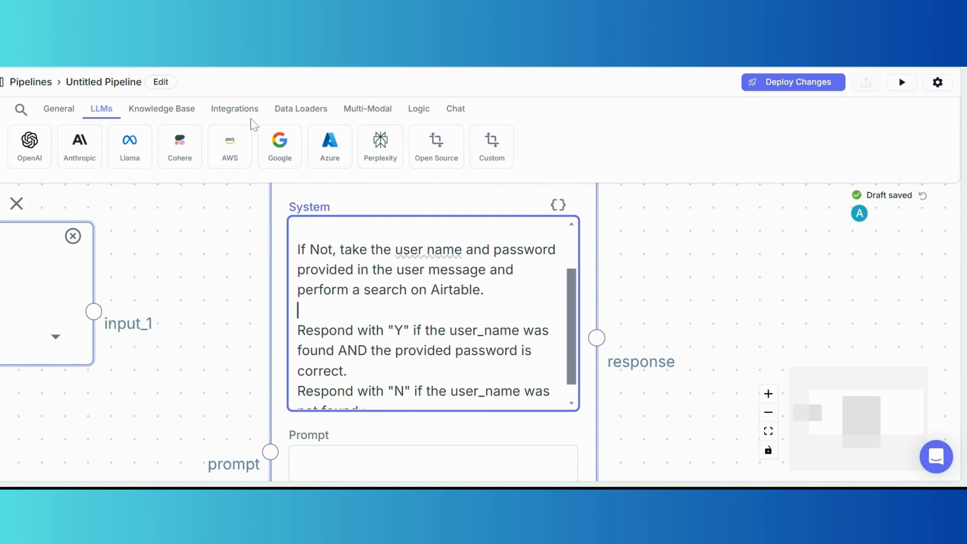
click(250, 111)
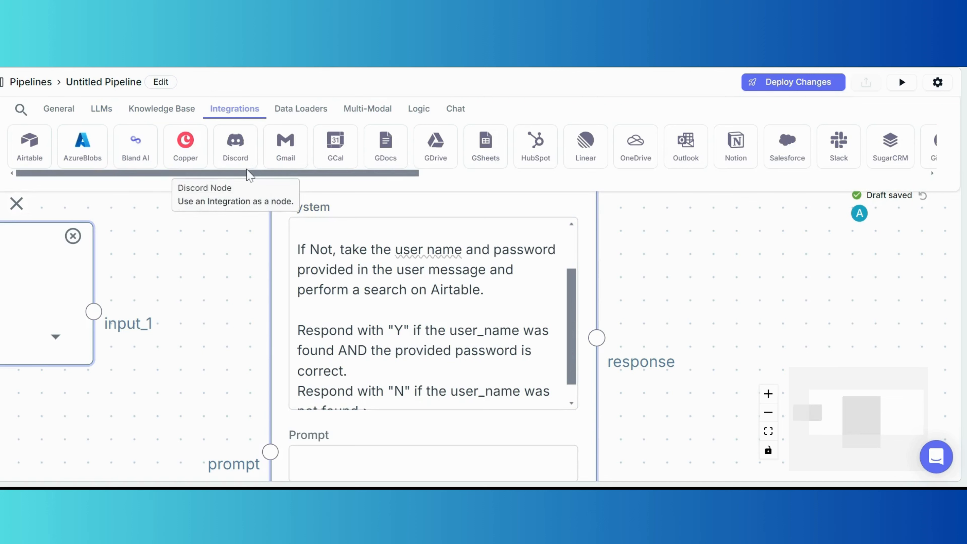
mouse_move(249, 175)
mouse_down()
mouse_move(858, 183)
mouse_move(367, 184)
mouse_move(249, 174)
mouse_up()
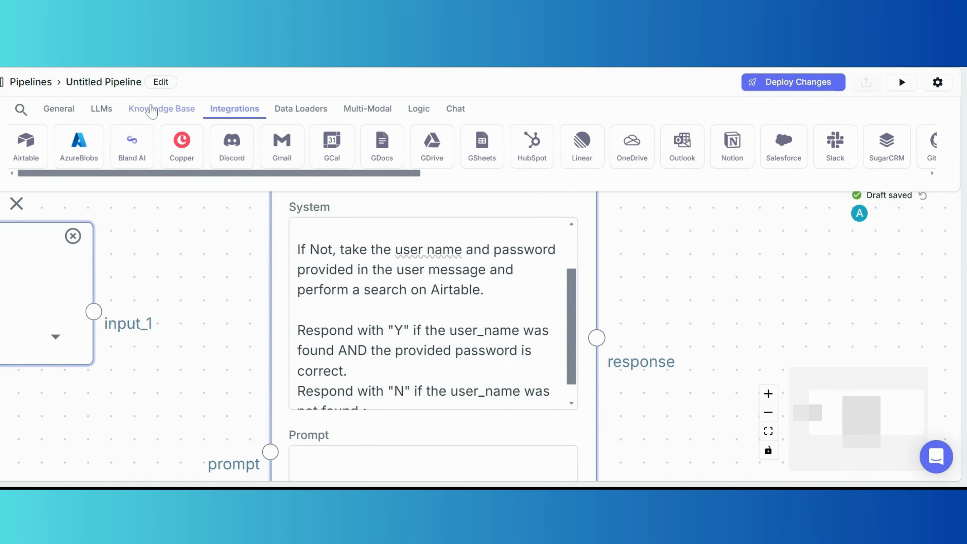
click(101, 112)
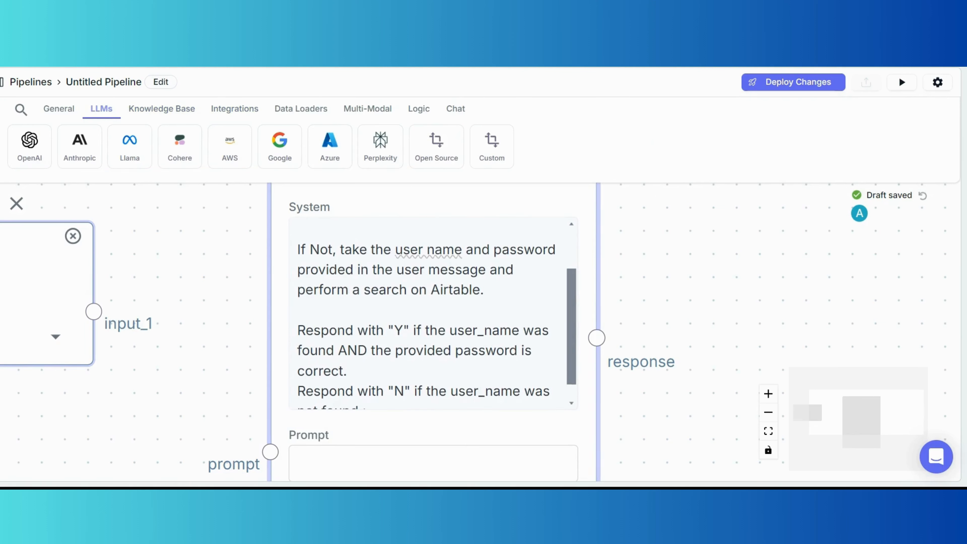
click(460, 288)
double_click(460, 287)
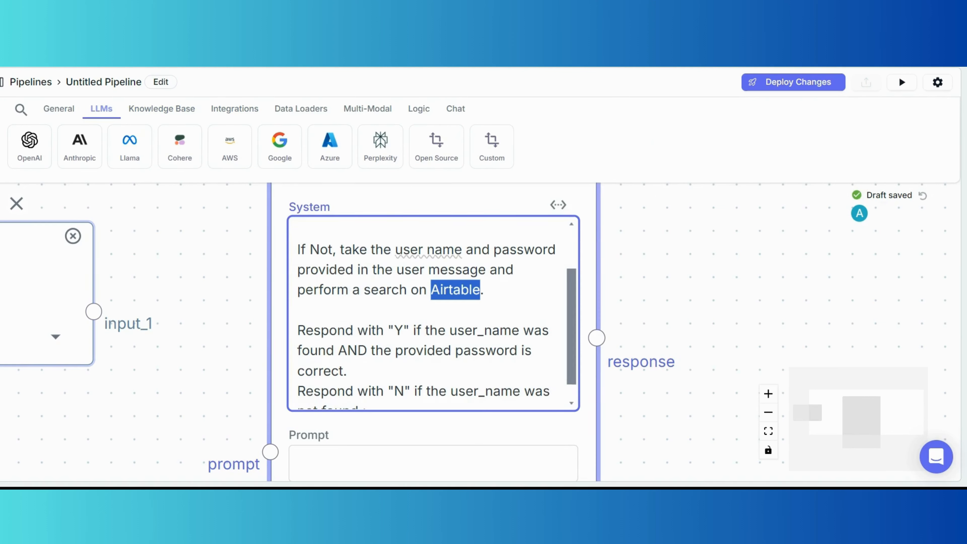
click(484, 290)
scroll(433, 314, down, 1)
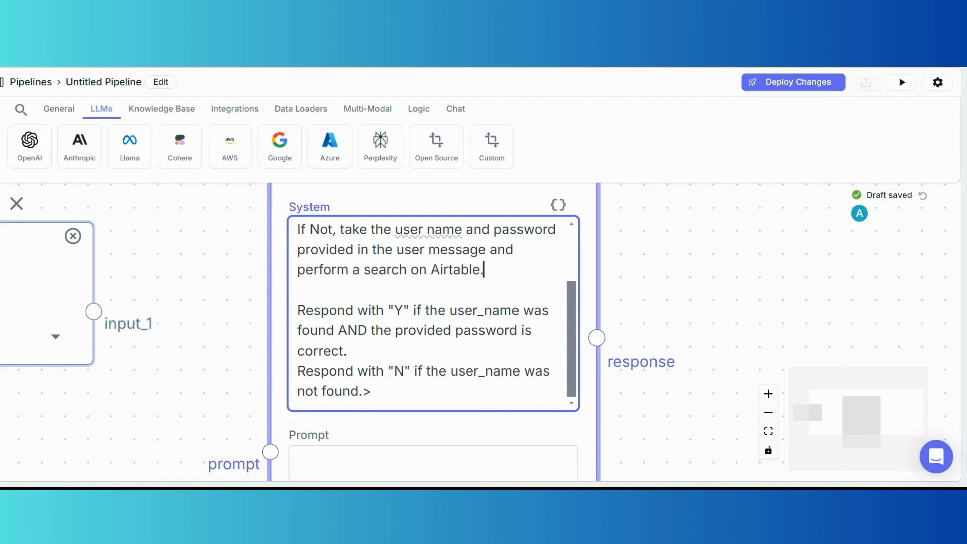
drag(718, 330, 724, 316)
Write 'user message: {{message}}' in the LLM Prompt and connect message to input_1.
scroll(213, 331, down, 2)
drag(170, 344, 247, 348)
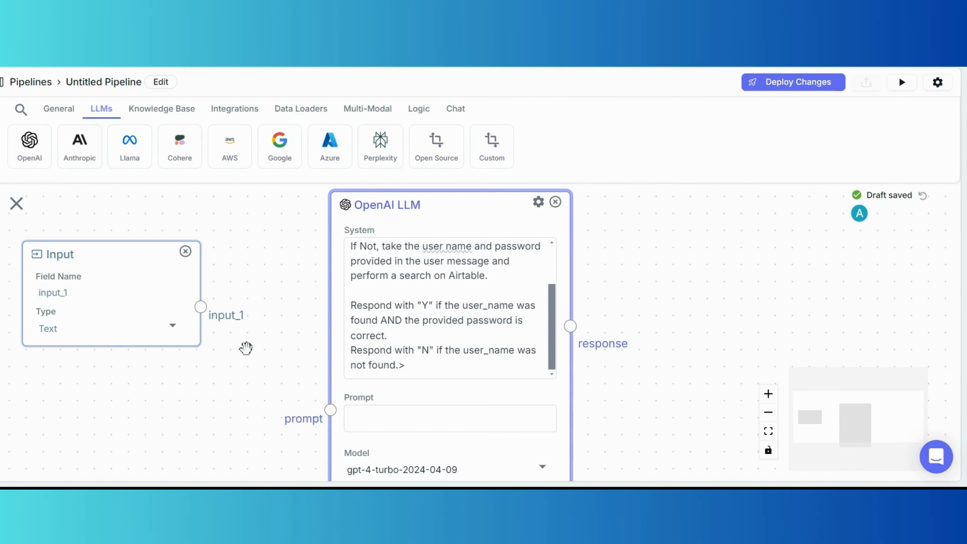
click(355, 419)
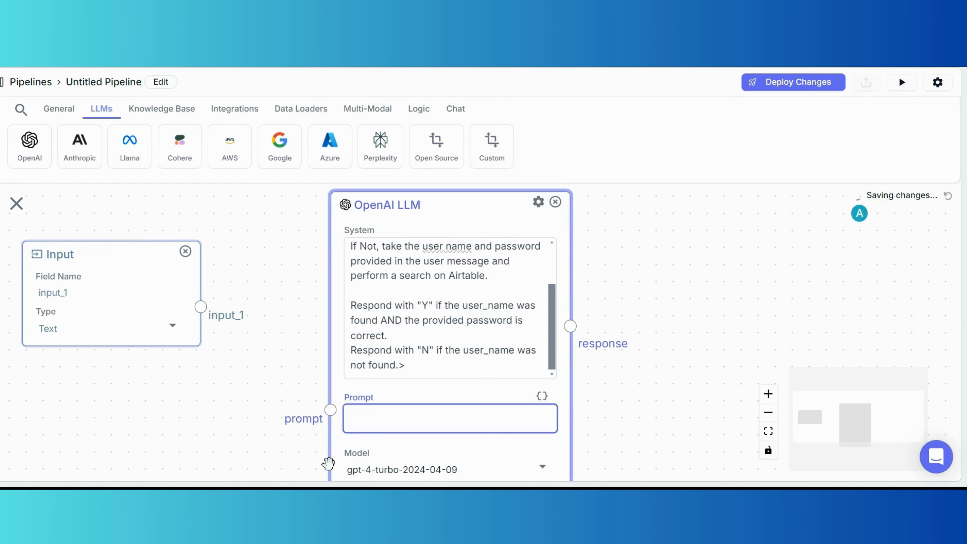
scroll(451, 308, up, 2)
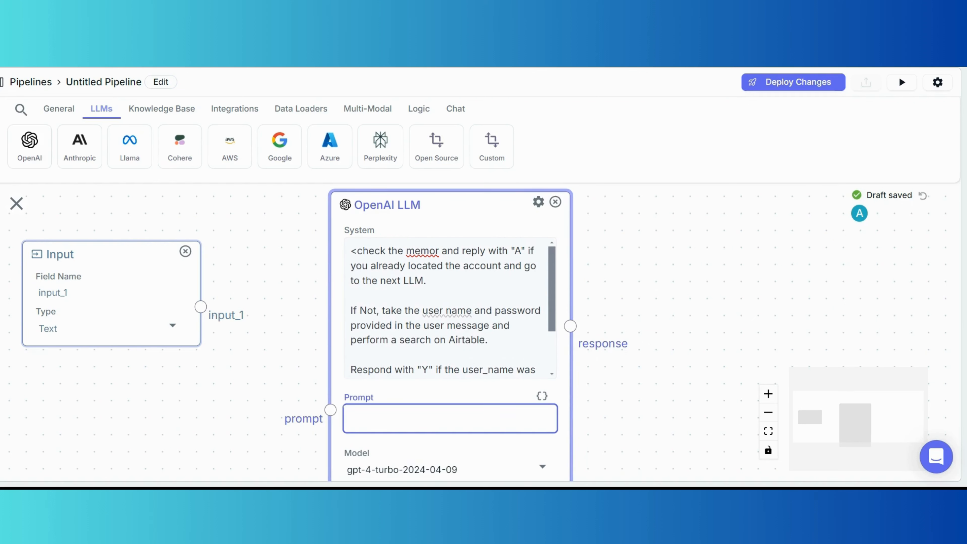
text(user )
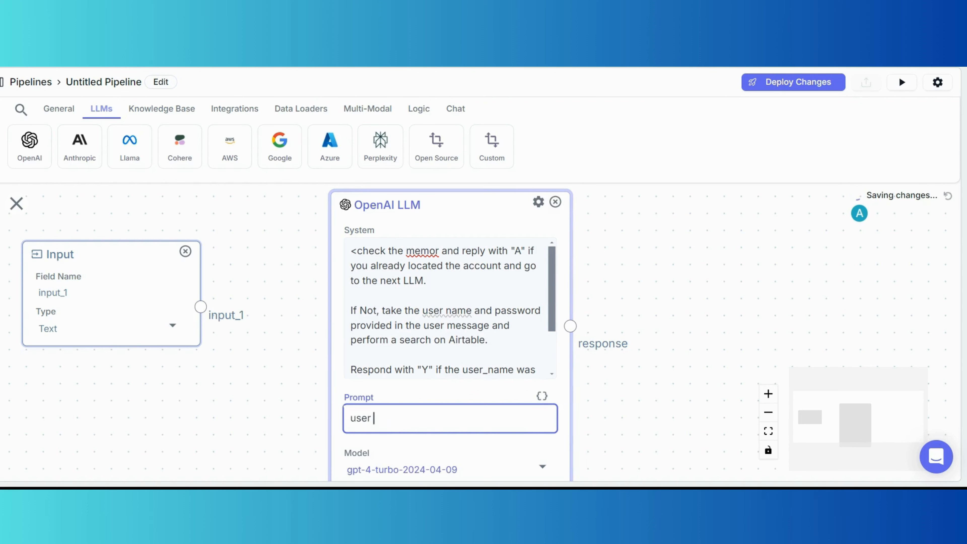
text(message: {{)
text(inpu)
key(BackSpace)
key(BackSpace)
key(BackSpace)
key(BackSpace)
text(message})
text(})
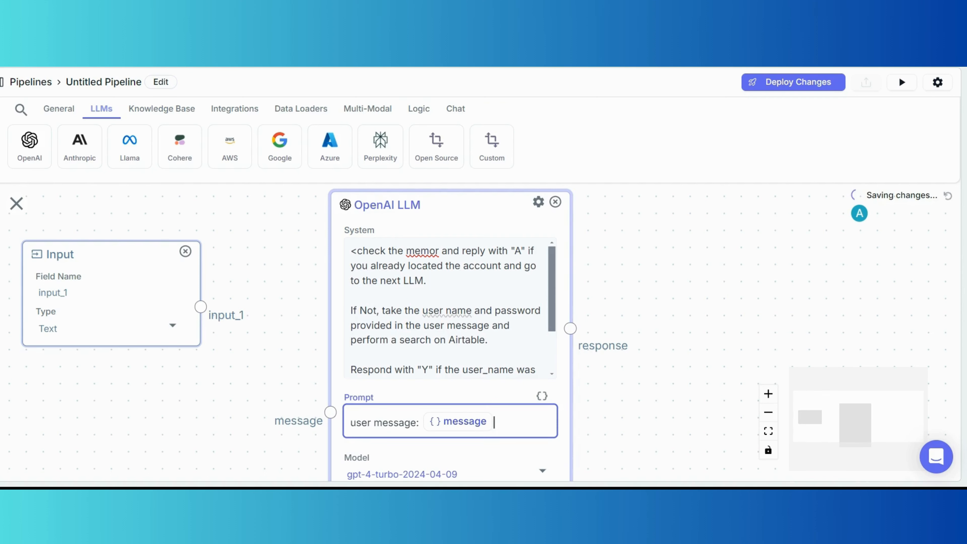
drag(331, 412, 200, 307)
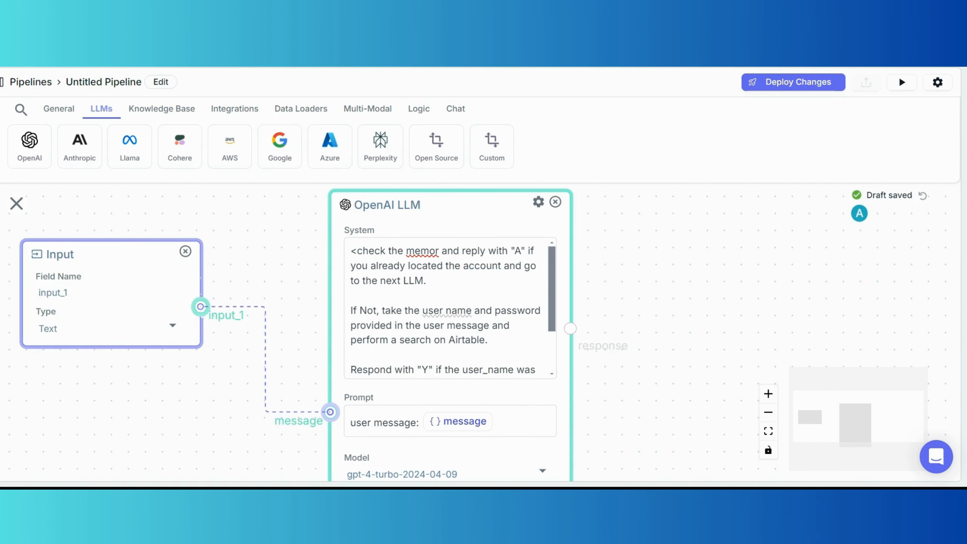
Add a second prompt line 'Conversation history: {{memory}}'.
scroll(449, 358, down, 2)
click(491, 346)
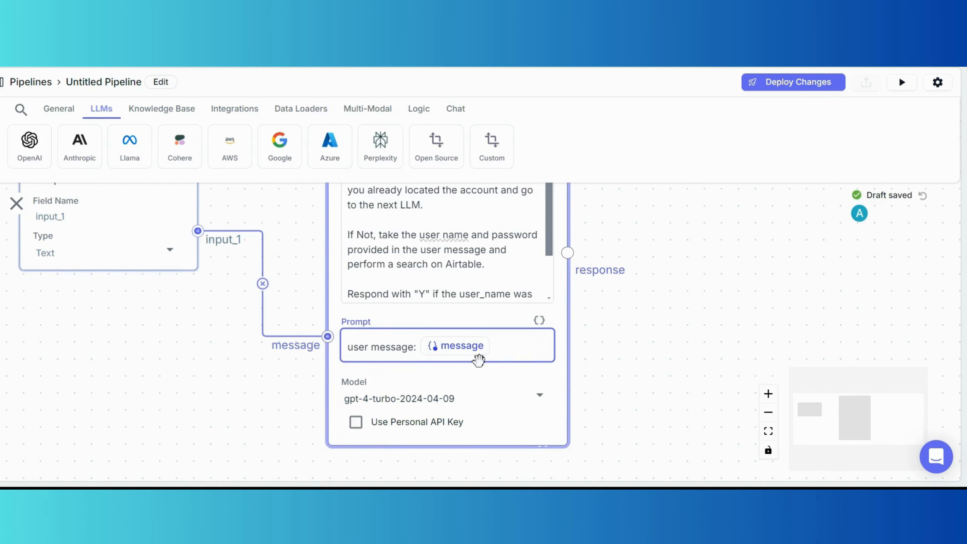
key(Return)
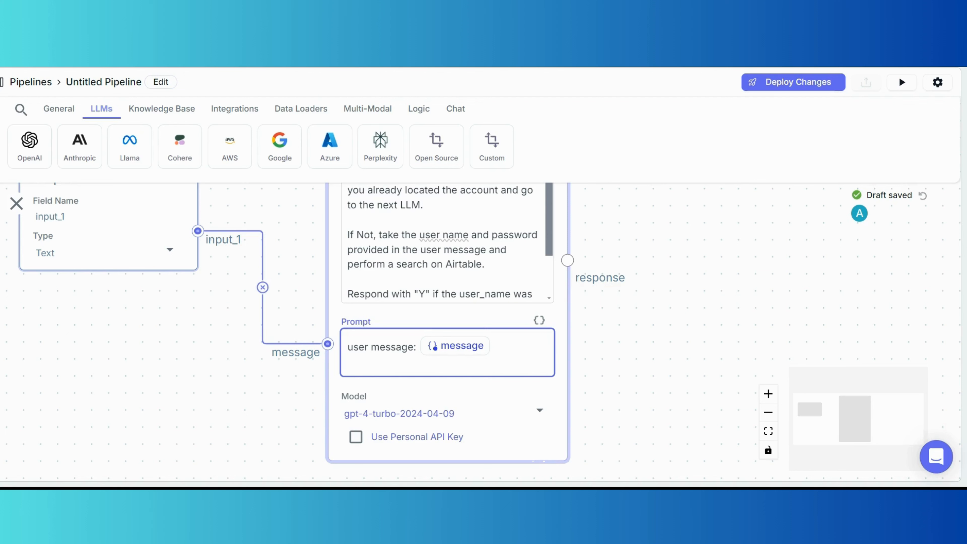
text(Conversatio)
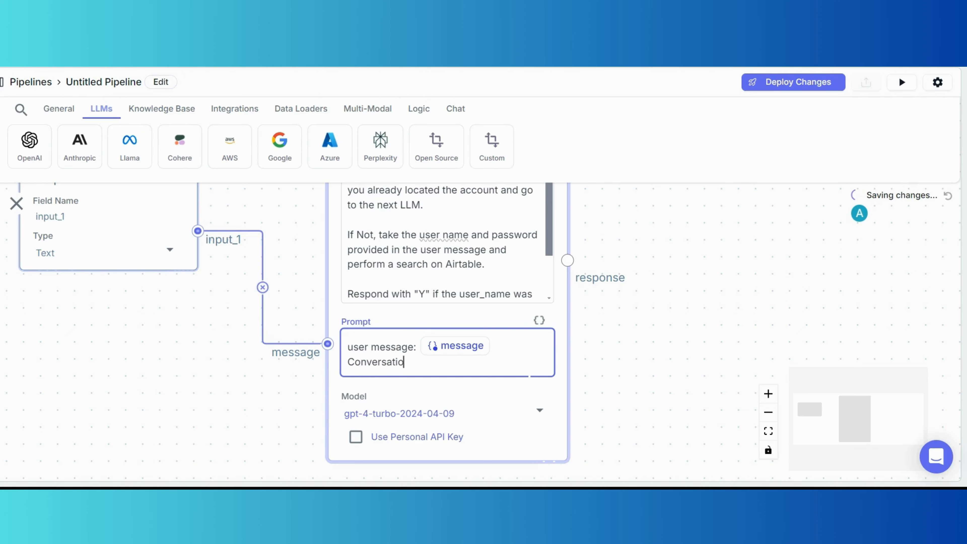
text(n histo)
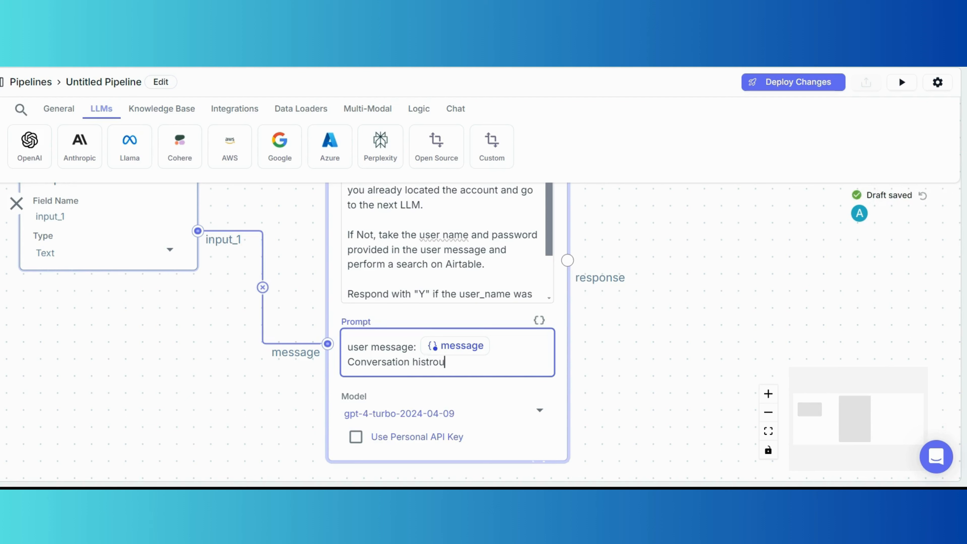
text(r)
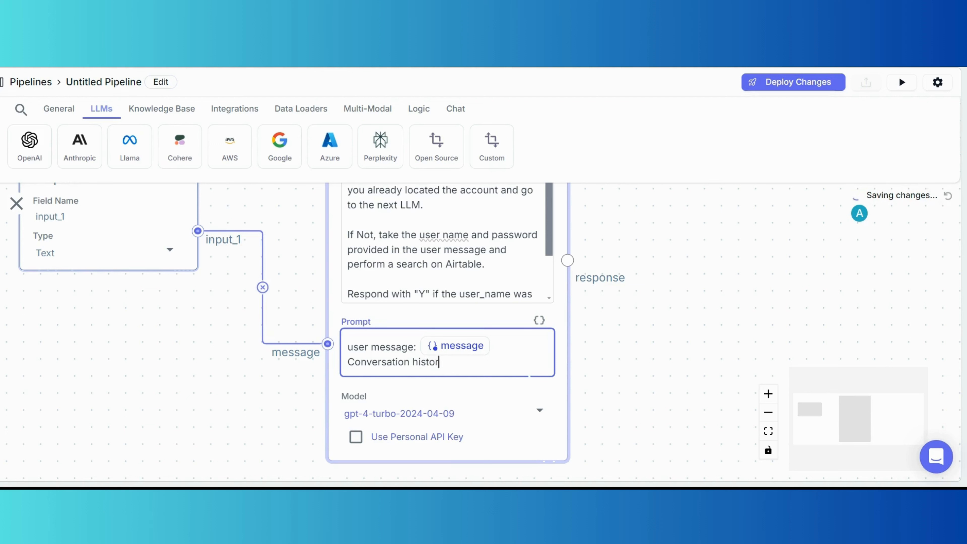
text(y: {{)
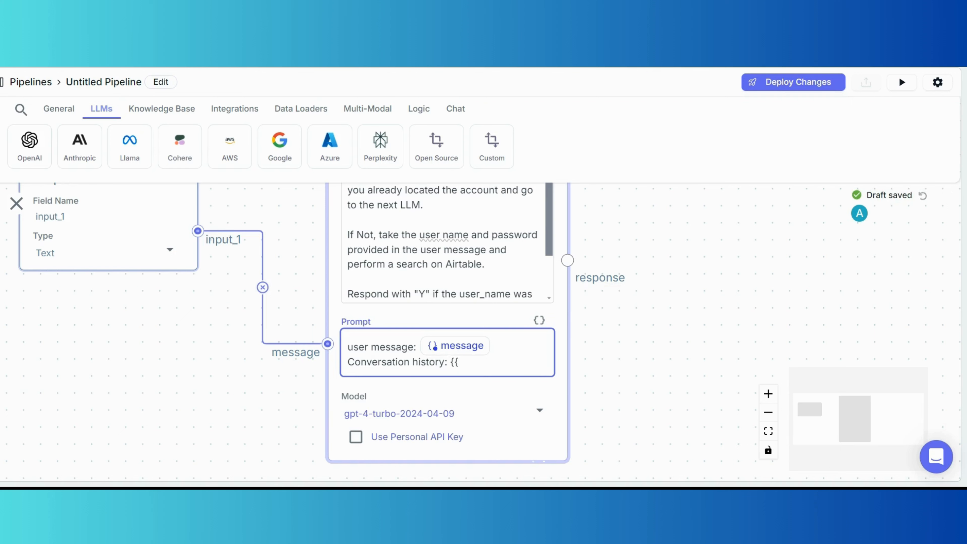
text(memor)
text(})
text(})
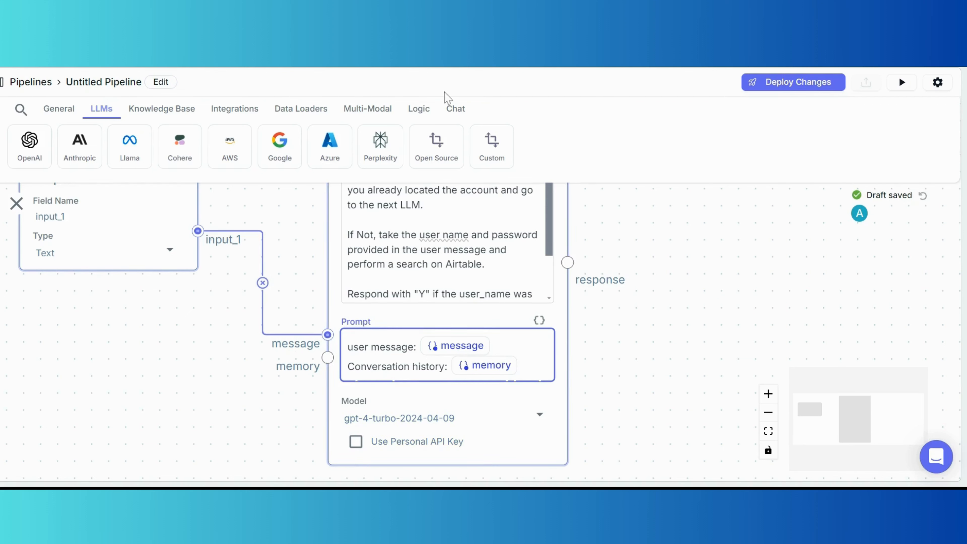
Add a Chat Memory node of type Full - Raw feeding the LLM's memory input.
click(457, 110)
click(36, 147)
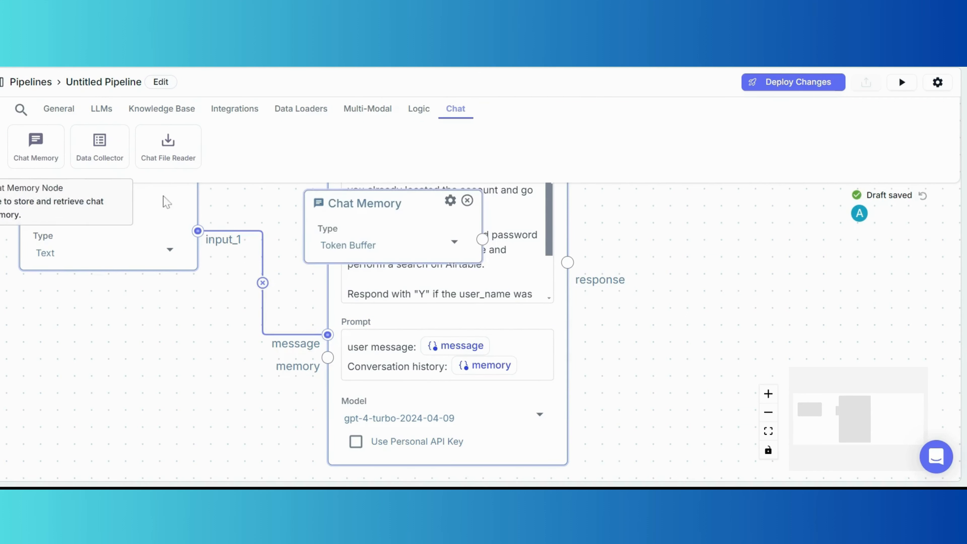
drag(400, 205, 181, 350)
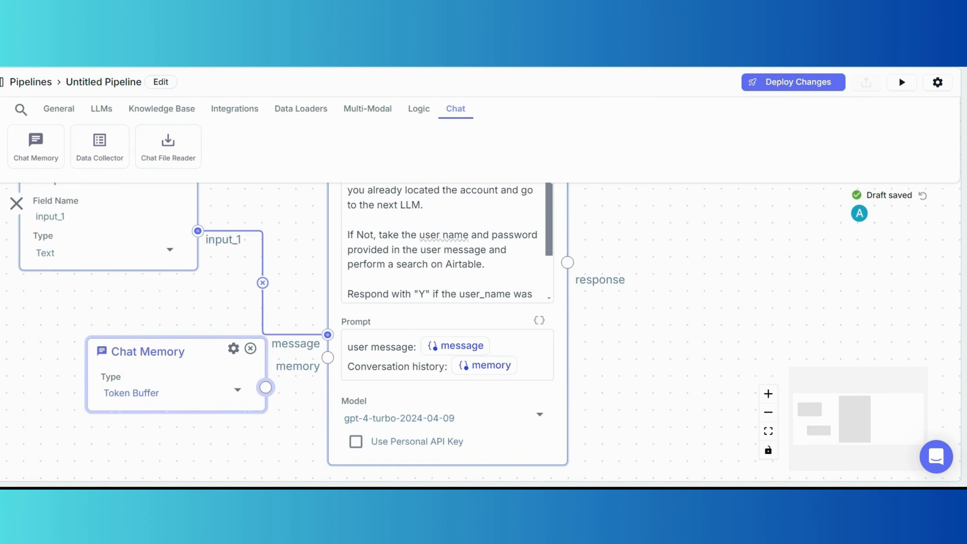
drag(265, 387, 327, 357)
click(246, 397)
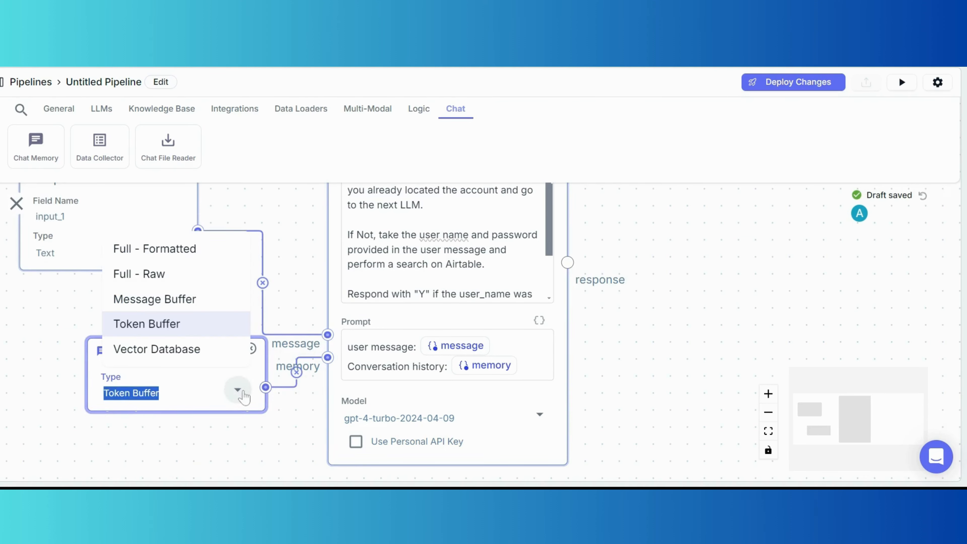
click(177, 273)
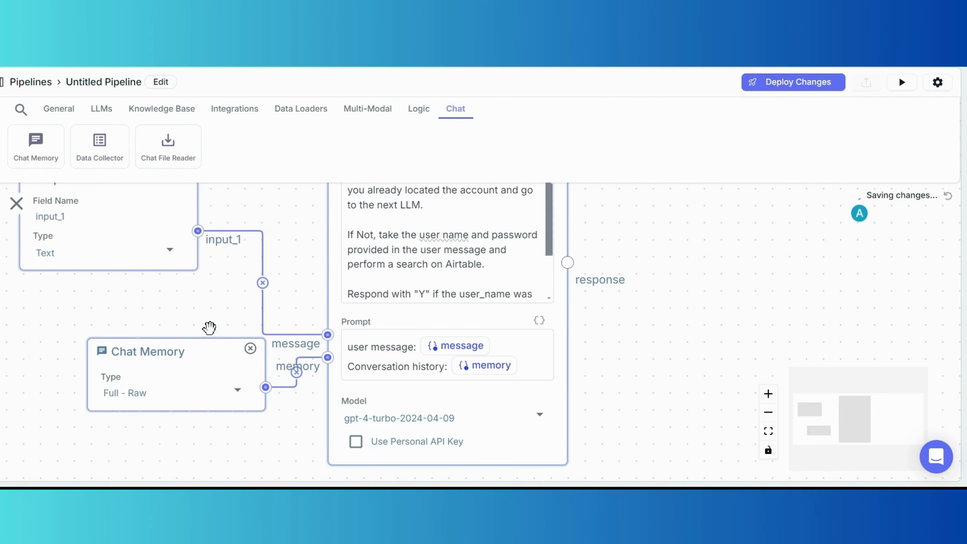
Correct 'memor' to 'memory' in the System prompt.
drag(226, 322, 197, 319)
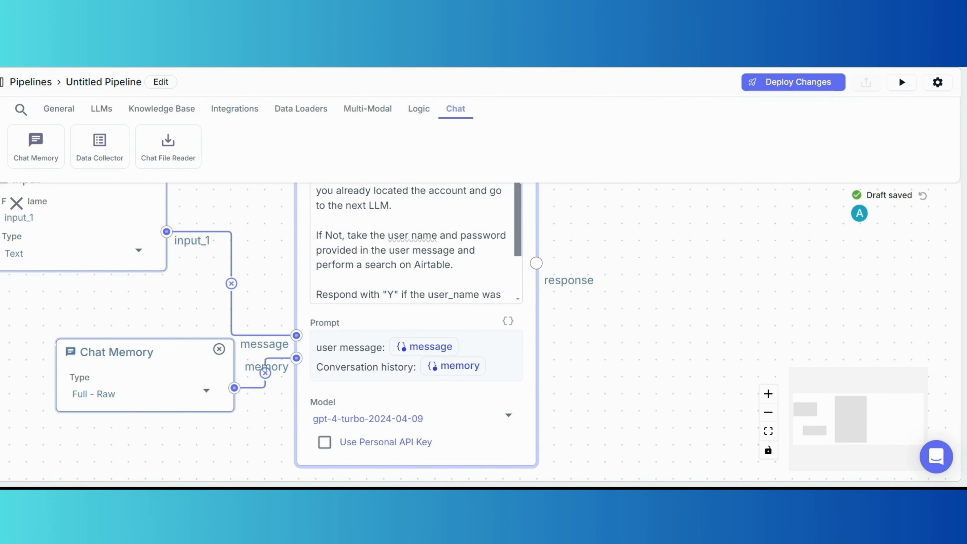
drag(596, 216, 599, 285)
click(408, 239)
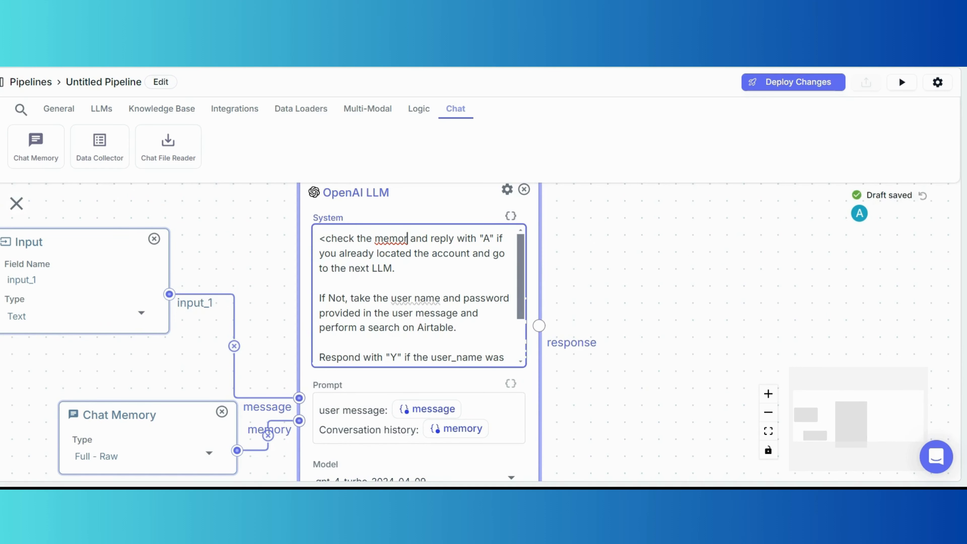
text(y)
scroll(419, 297, down, 3)
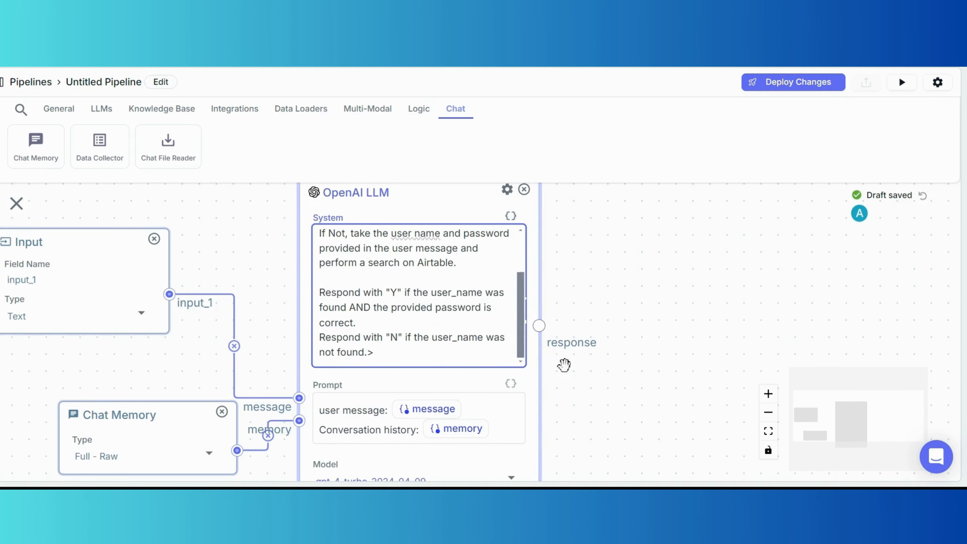
scroll(638, 400, down, 1)
scroll(633, 397, down, 1)
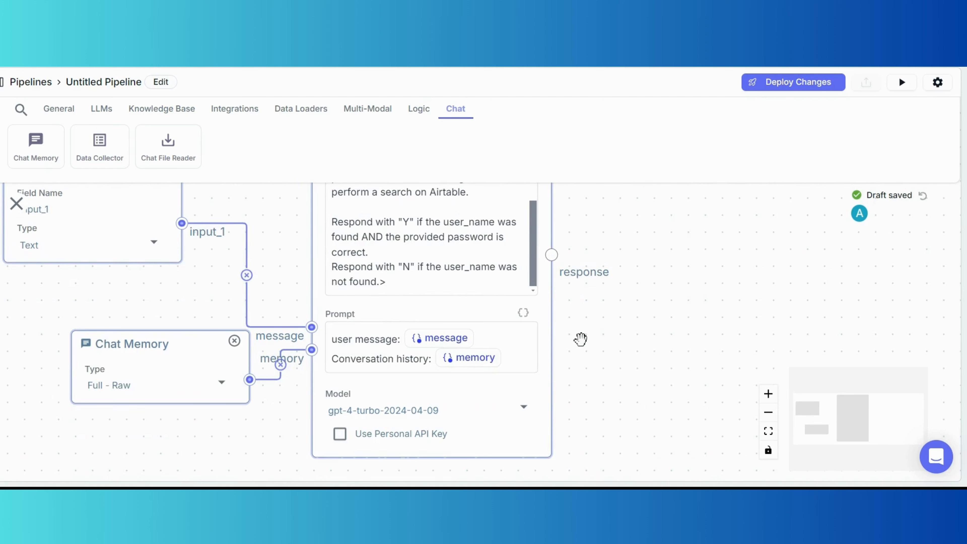
Add an Airtable node and place it below the Chat Memory node.
click(229, 109)
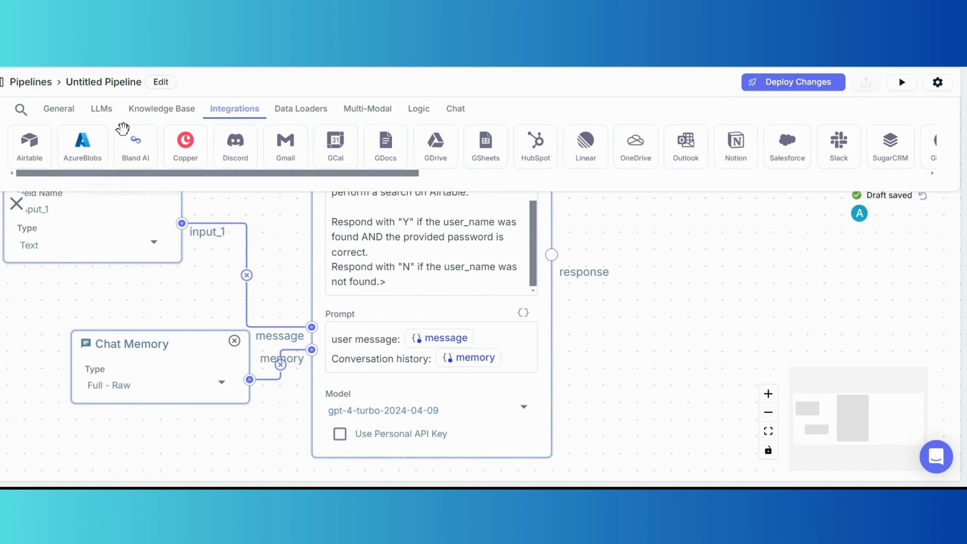
click(31, 141)
drag(622, 219, 666, 245)
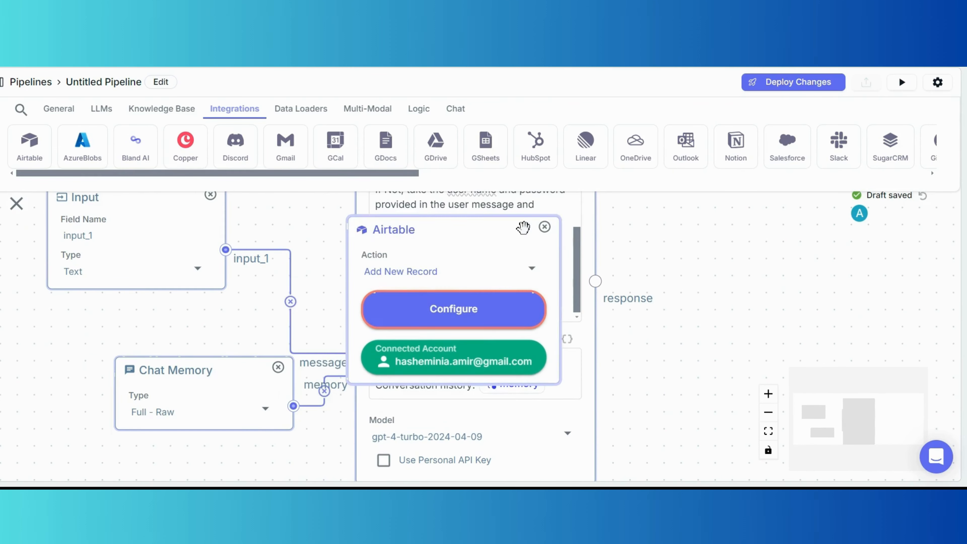
drag(498, 242, 210, 457)
drag(667, 369, 777, 215)
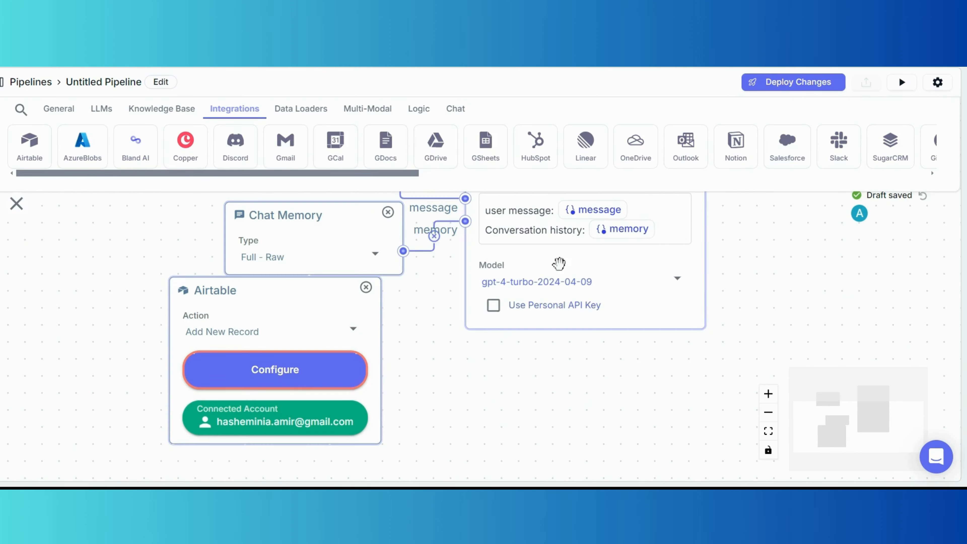
drag(330, 296, 368, 315)
scroll(337, 337, up, 1)
Set the Airtable node's action to Read Table.
click(396, 349)
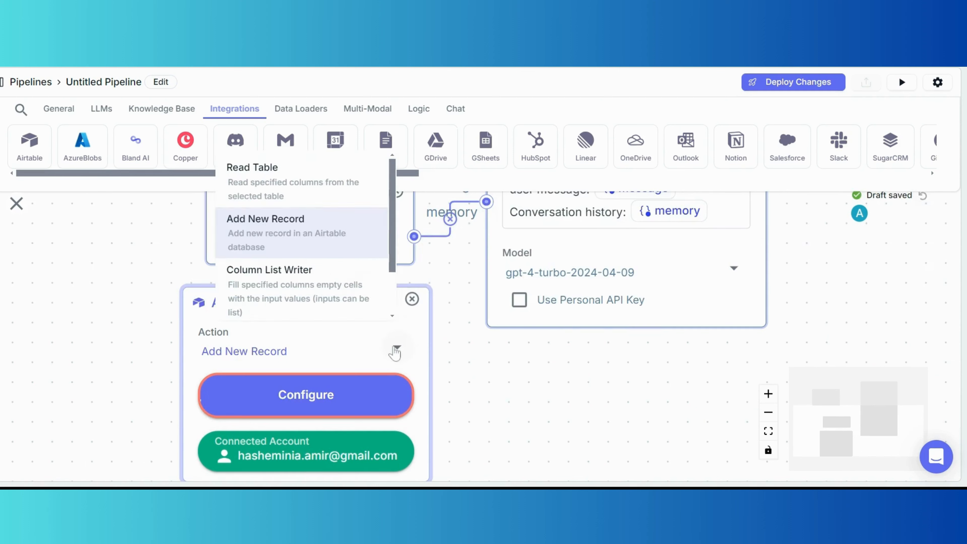
scroll(337, 232, down, 1)
scroll(339, 232, up, 1)
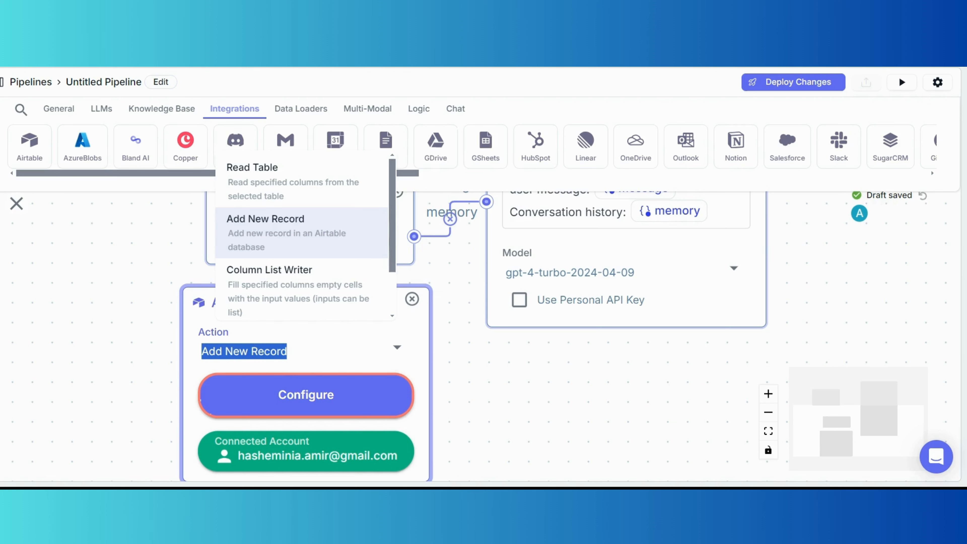
scroll(339, 232, down, 1)
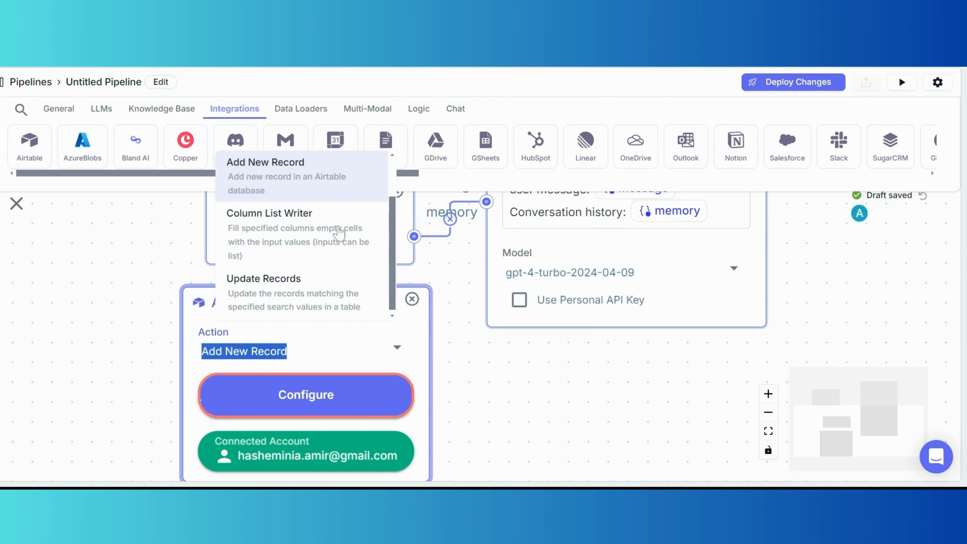
scroll(338, 233, up, 1)
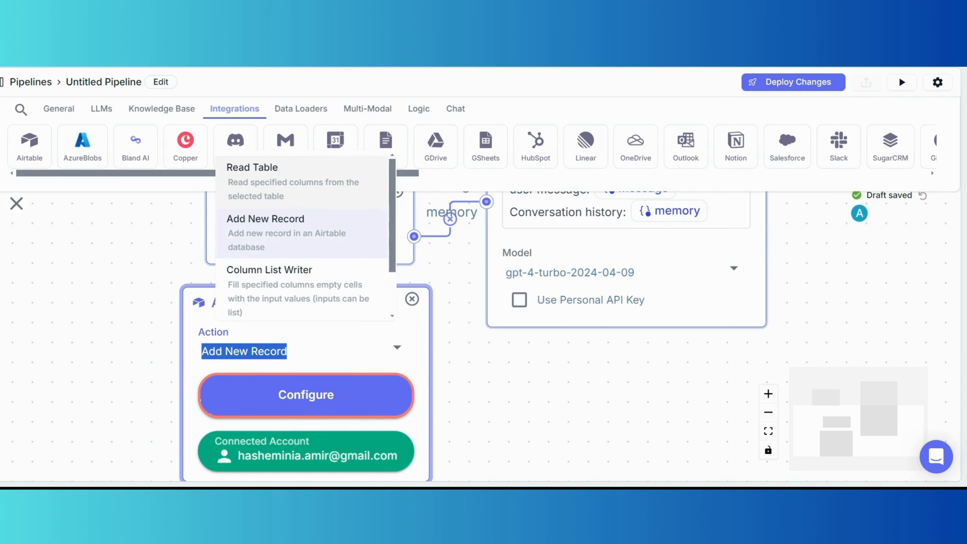
click(280, 205)
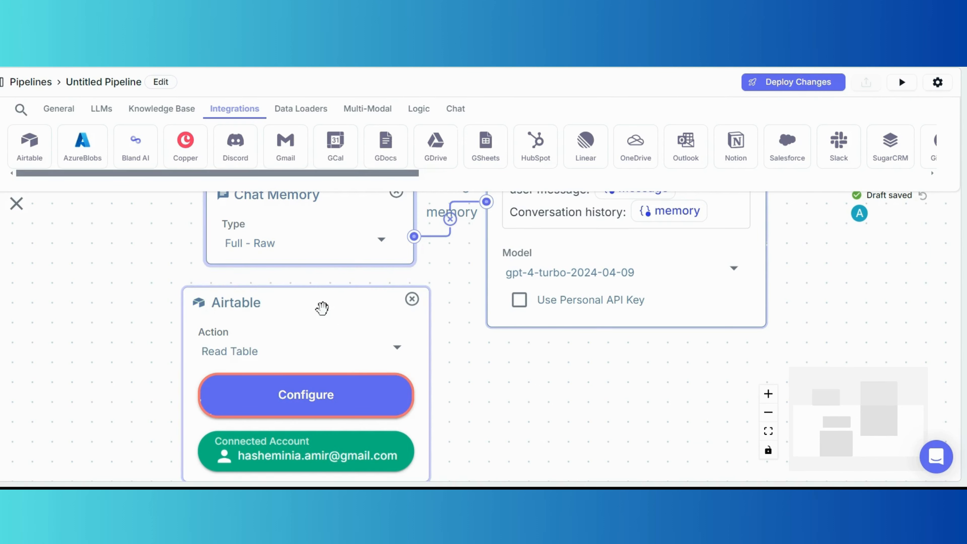
Configure Airtable for base Cortumer_DB, table Behzad list, exposing Password and Name as handles.
click(351, 404)
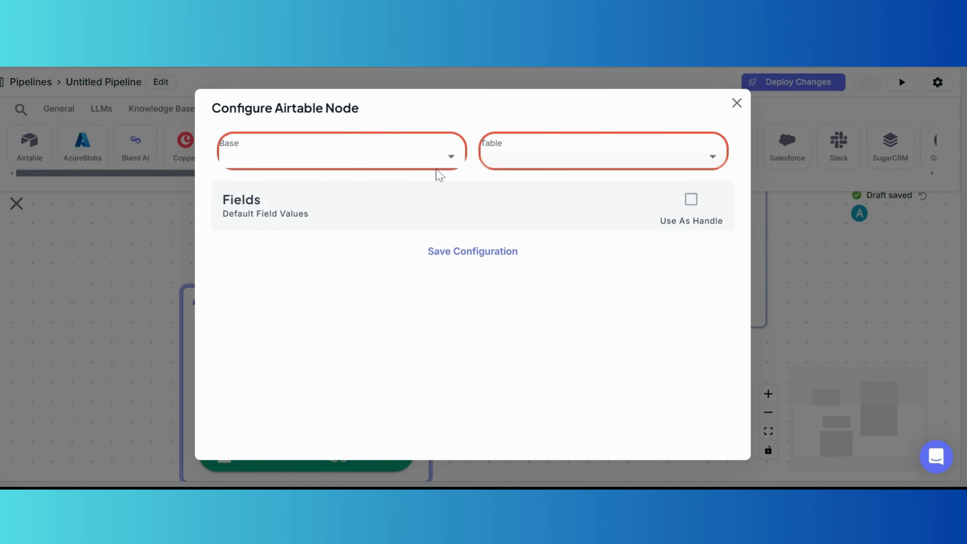
click(452, 167)
click(449, 187)
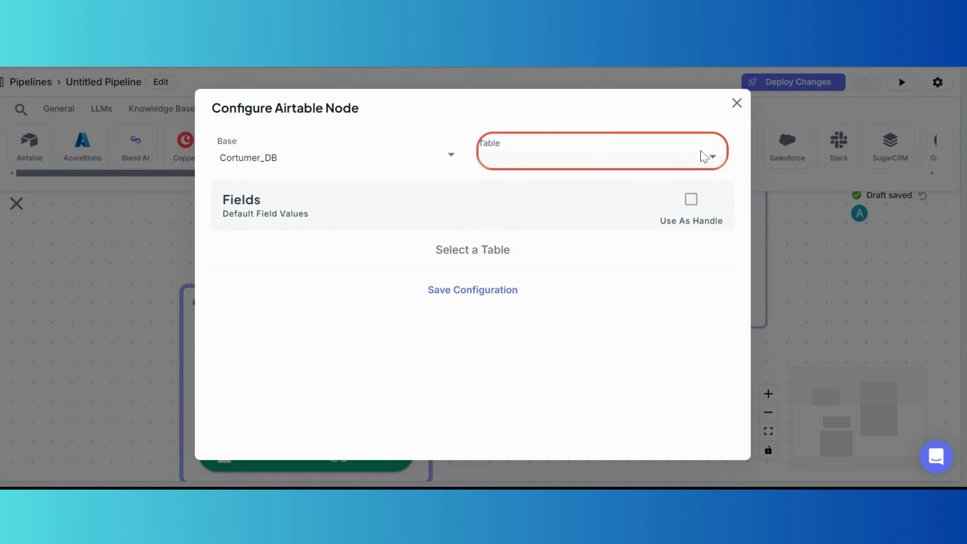
click(713, 159)
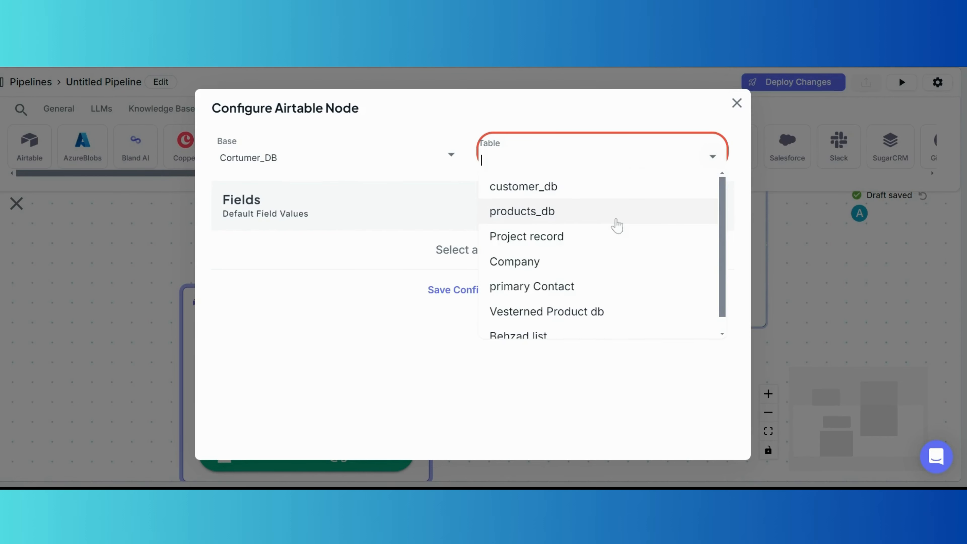
click(535, 319)
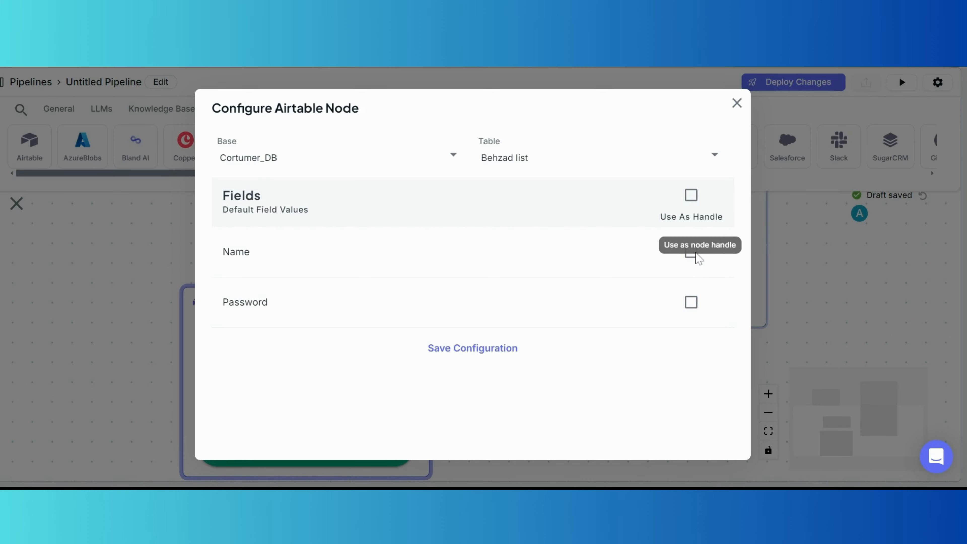
click(691, 303)
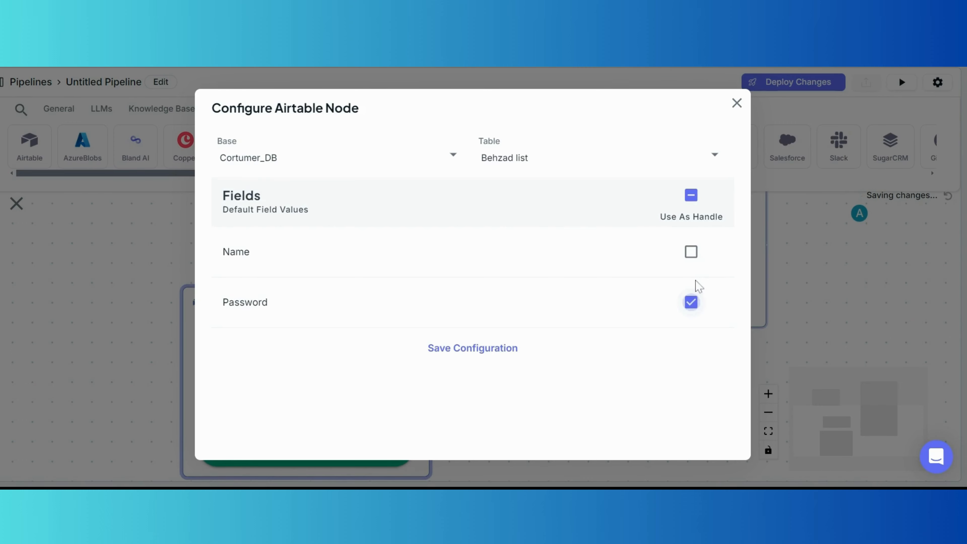
click(691, 251)
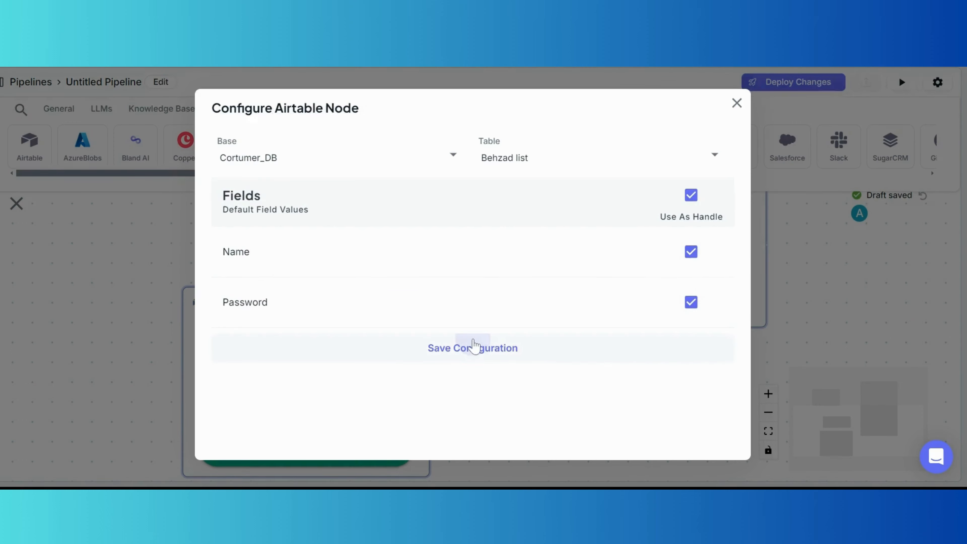
click(474, 345)
scroll(468, 336, down, 3)
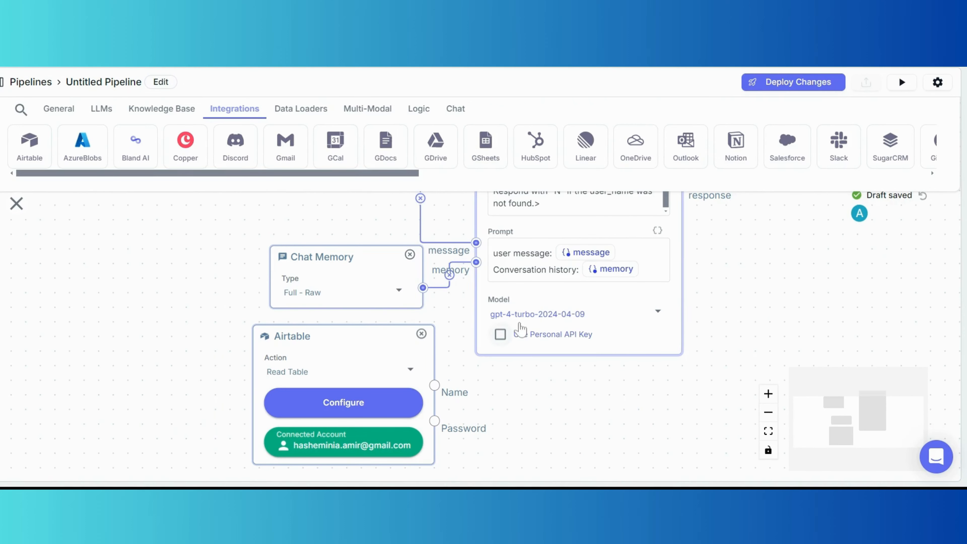
Append 'airtable user_name: {{airname}}' and 'airtable password: {{password}}' lines to the prompt.
click(635, 282)
key(Return)
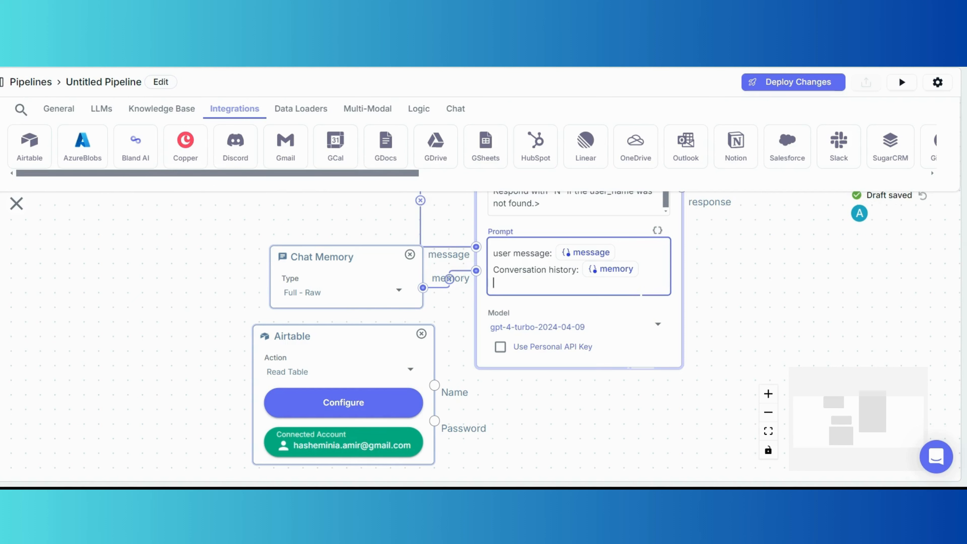
text(a)
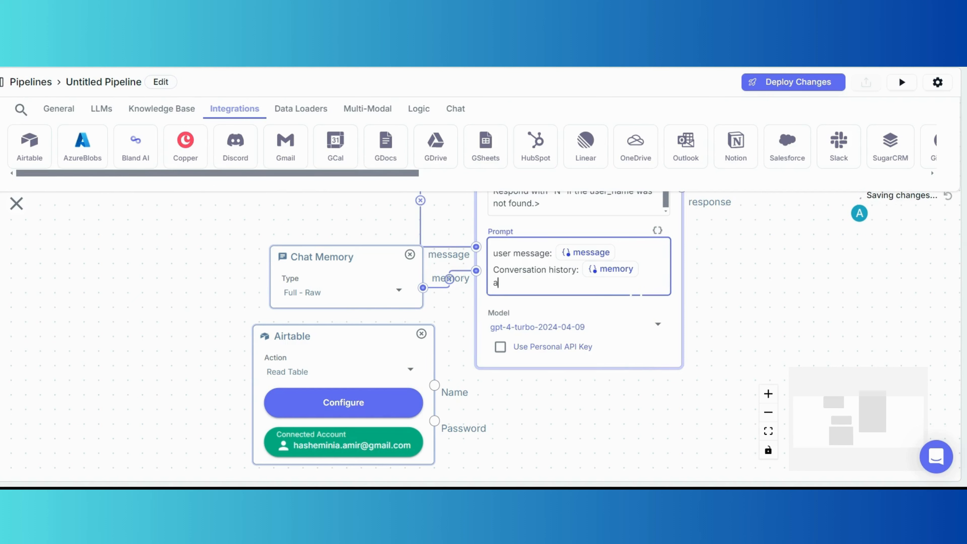
text(irtable name{)
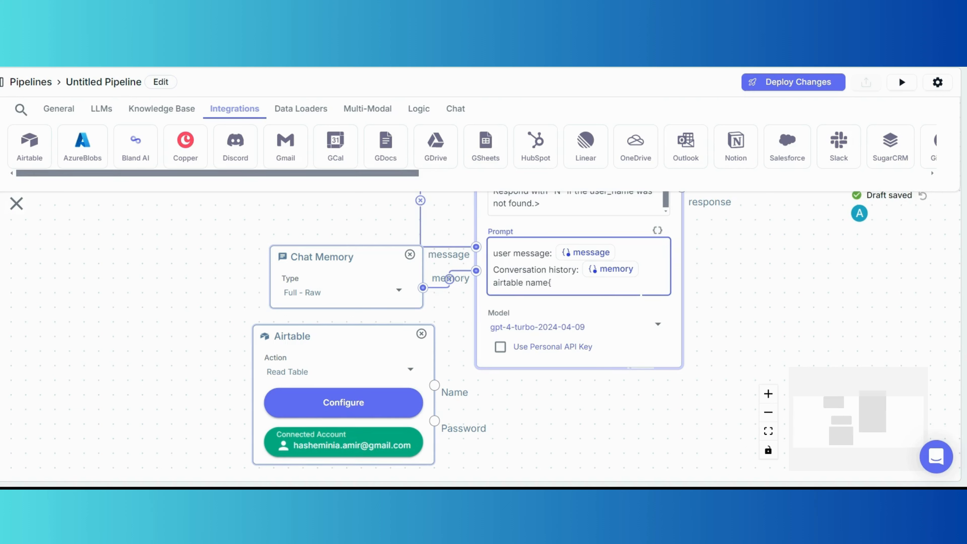
key(BackSpace)
text(: )
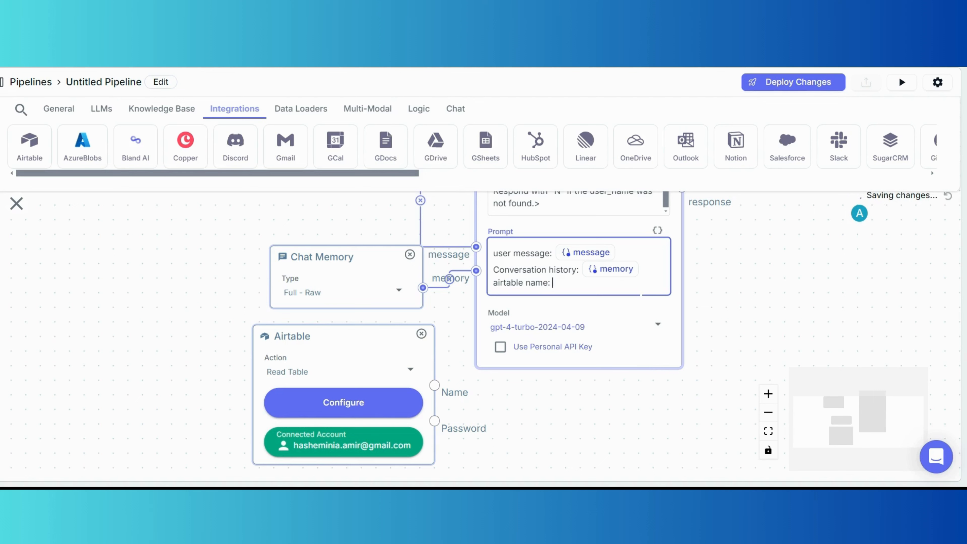
text({{airname}})
key(Return)
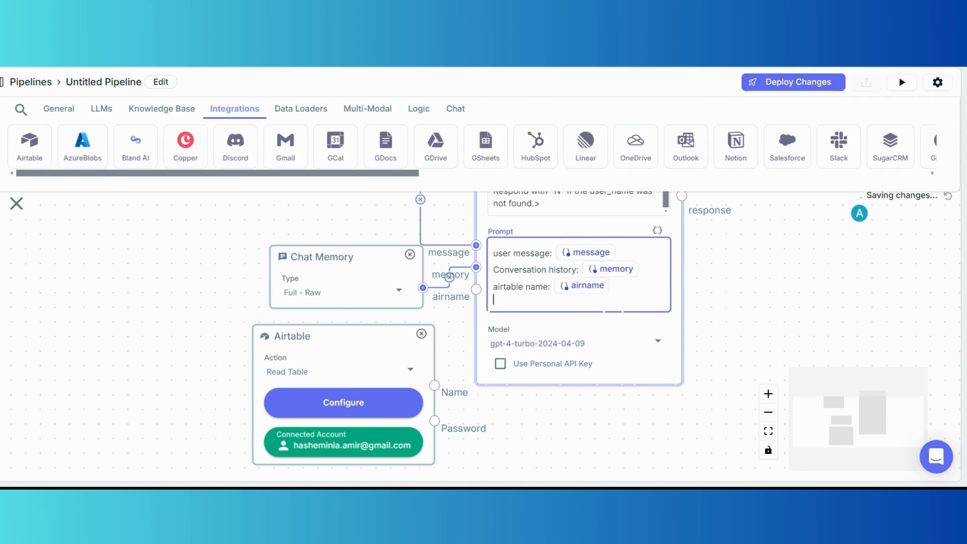
text(airtable password: {{pa)
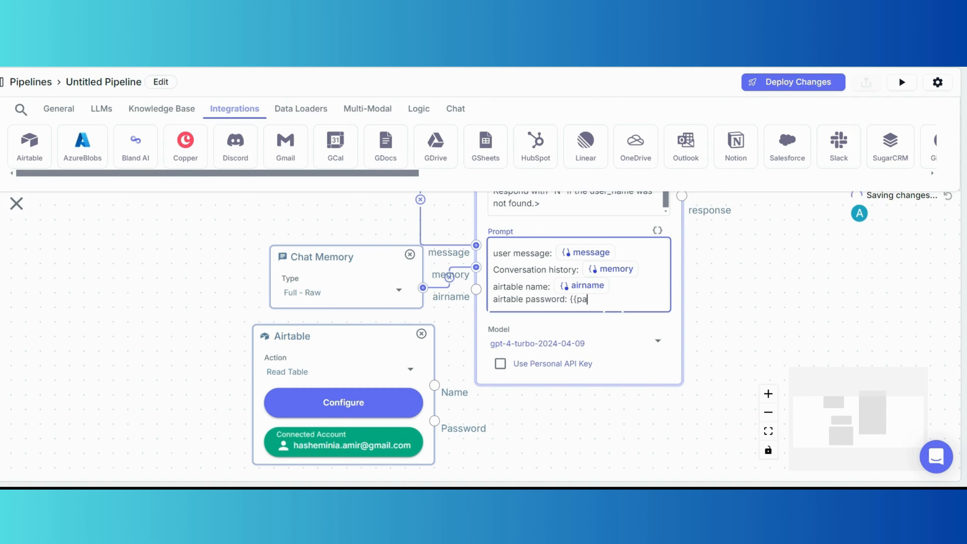
text(sswor)
text(d}})
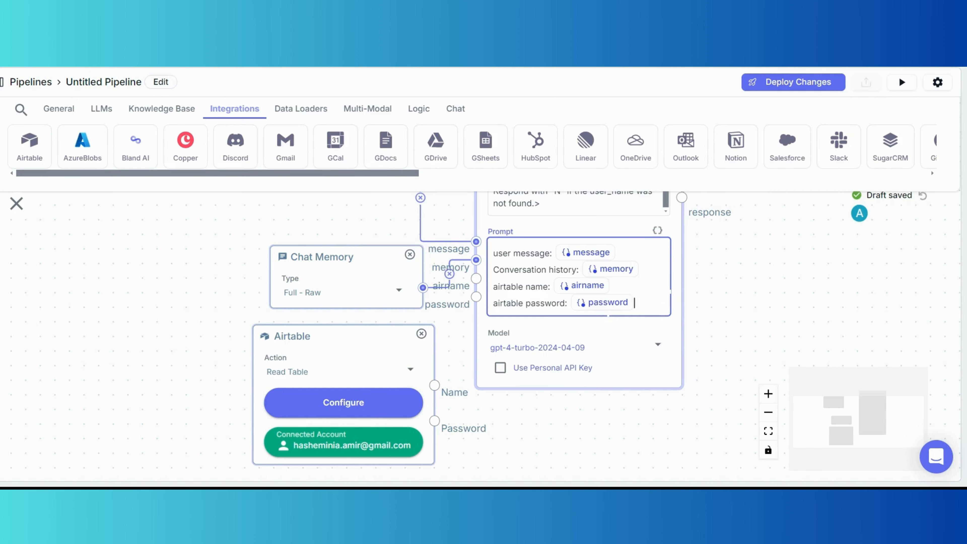
click(526, 287)
text(user)
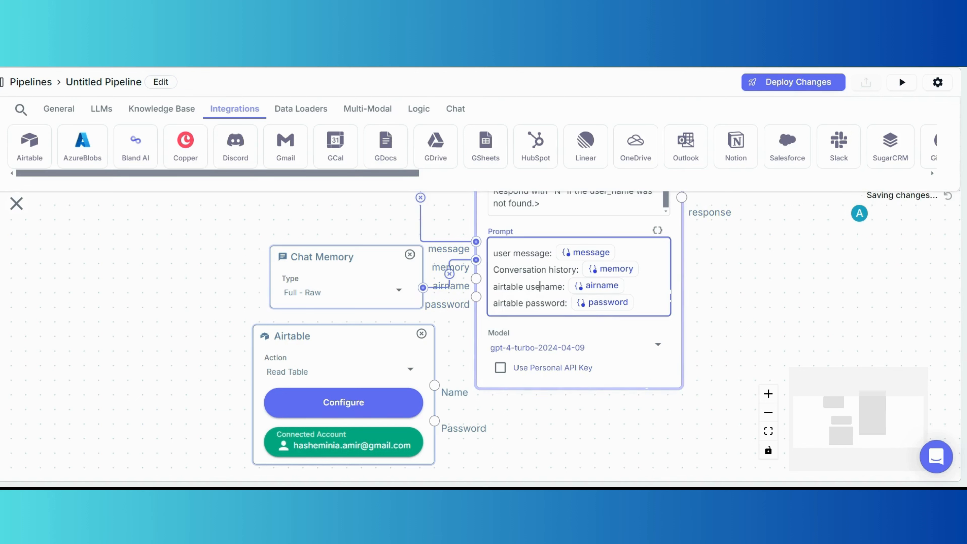
text(_)
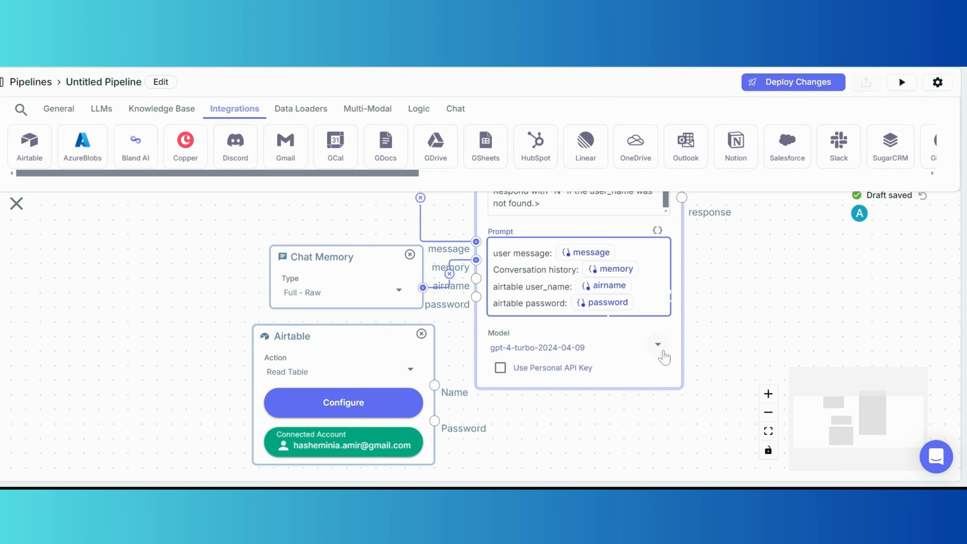
Switch the LLM's model to gpt-4-turbo.
click(664, 354)
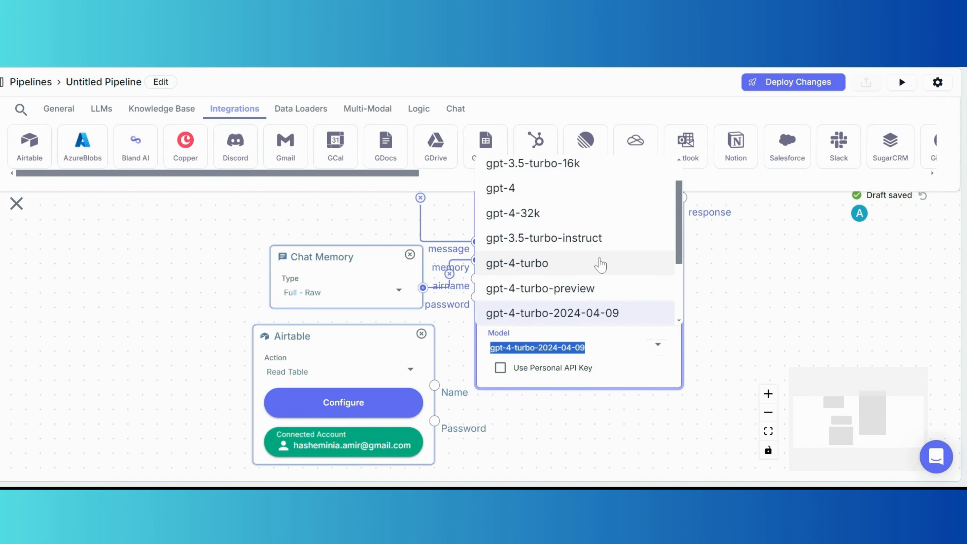
scroll(599, 266, down, 2)
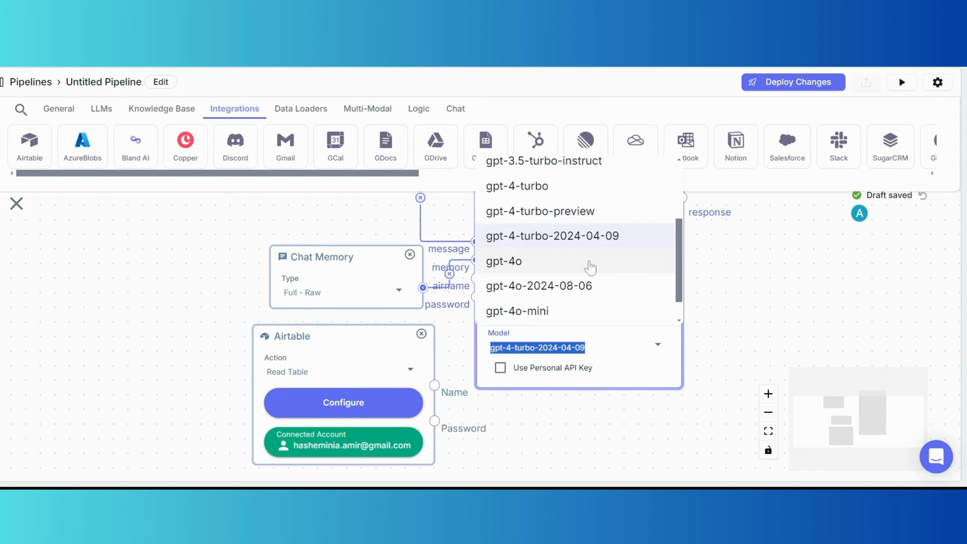
scroll(594, 267, up, 2)
click(590, 263)
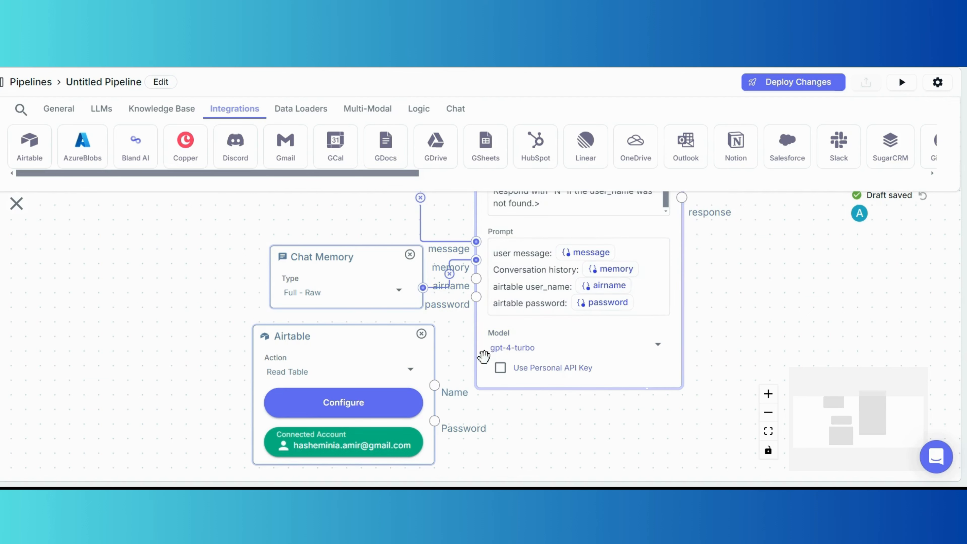
Wire Airtable's Name output to airname and Password output to password.
drag(435, 386, 473, 282)
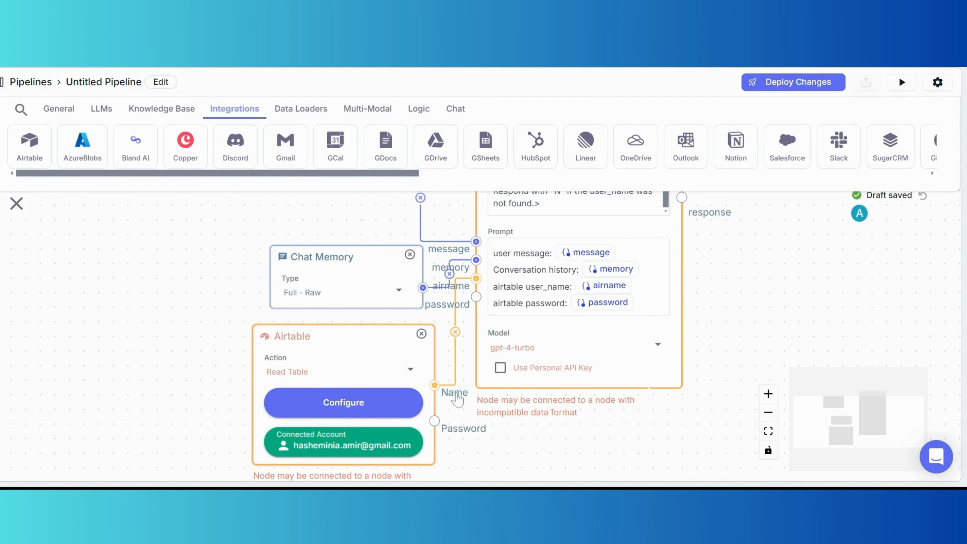
drag(443, 421, 476, 297)
drag(758, 280, 456, 276)
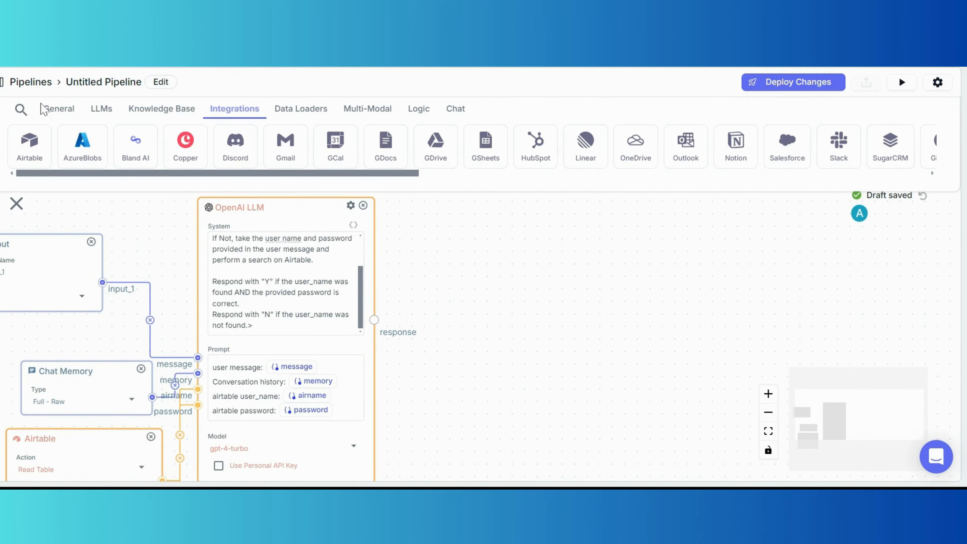
Add an Output node fed by the LLM response, then open the Run Pipeline panel.
click(41, 107)
drag(79, 145, 476, 305)
drag(374, 319, 416, 326)
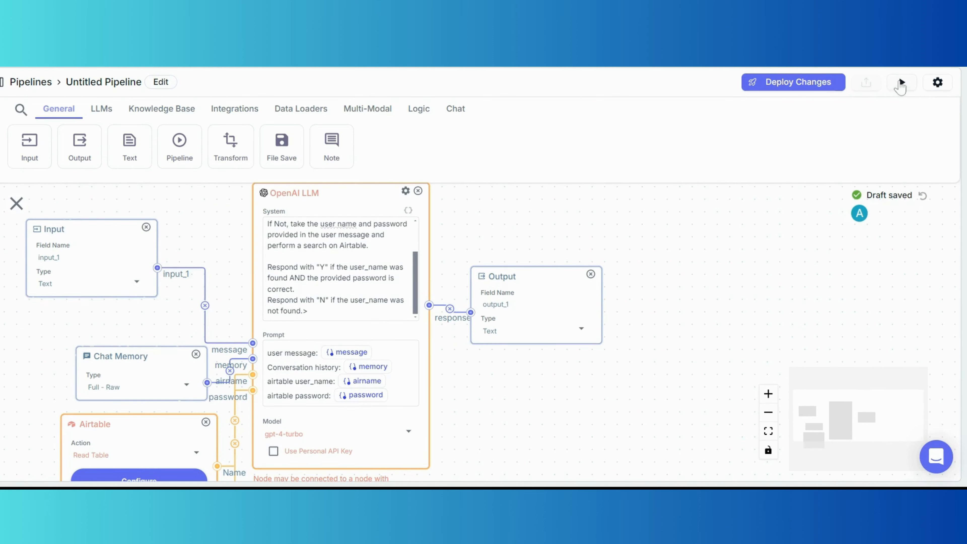
click(901, 82)
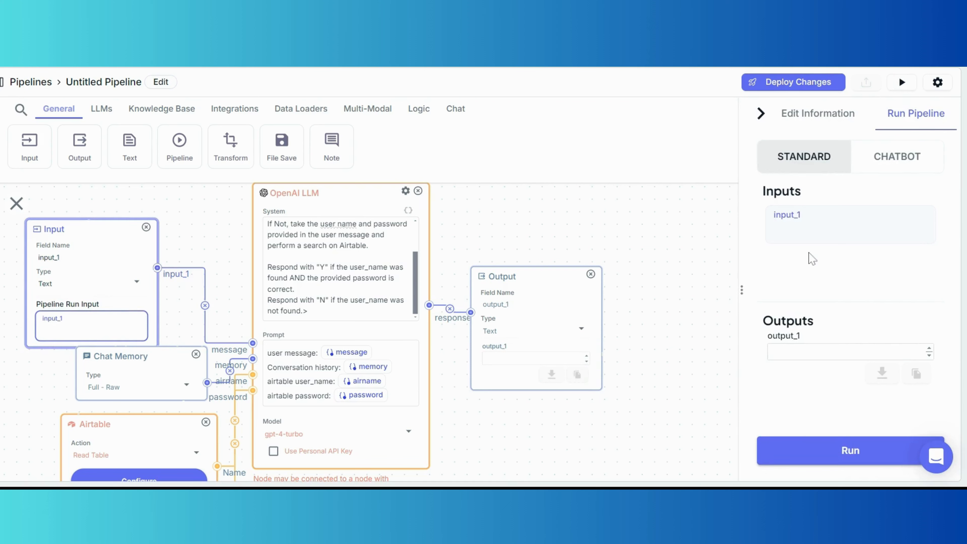
Test-run the pipeline with a username and password in input_1, which returns Y.
text(user1)
key(Return)
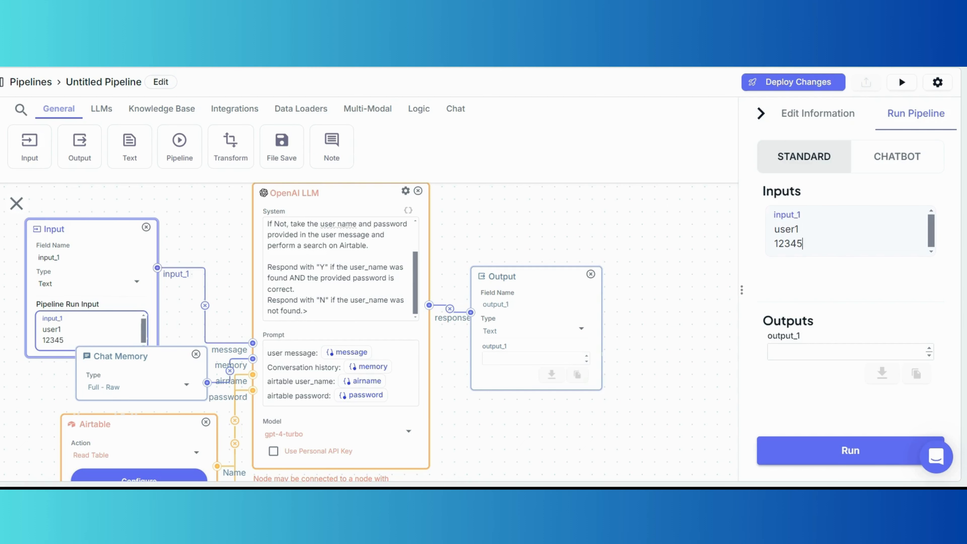
click(878, 451)
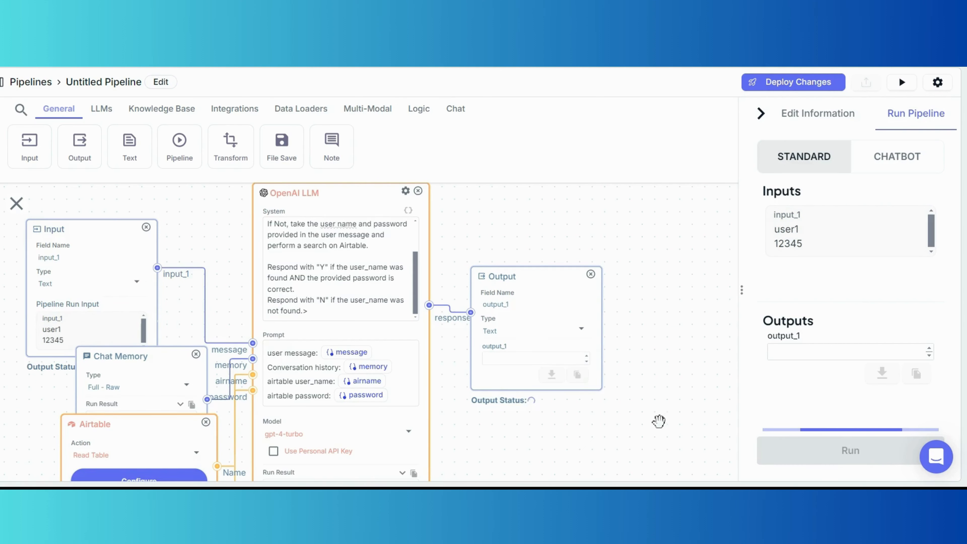
drag(639, 446, 667, 390)
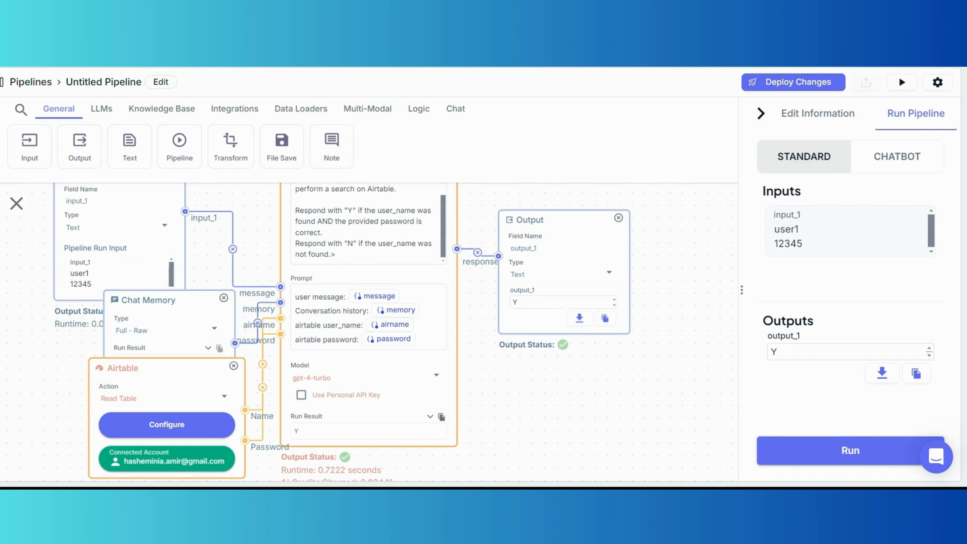
Replace the test input with hello and run again, getting N as output_1.
drag(803, 245, 758, 233)
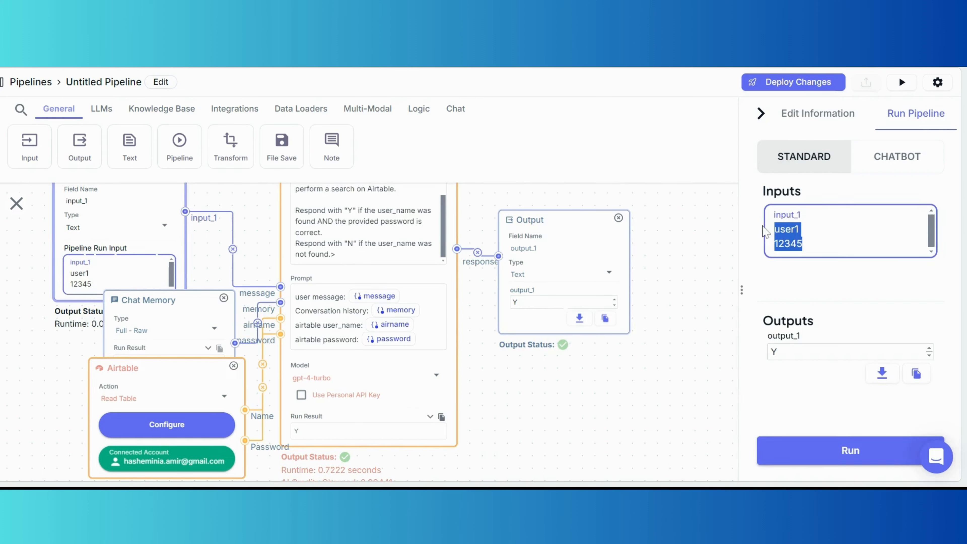
text(hello)
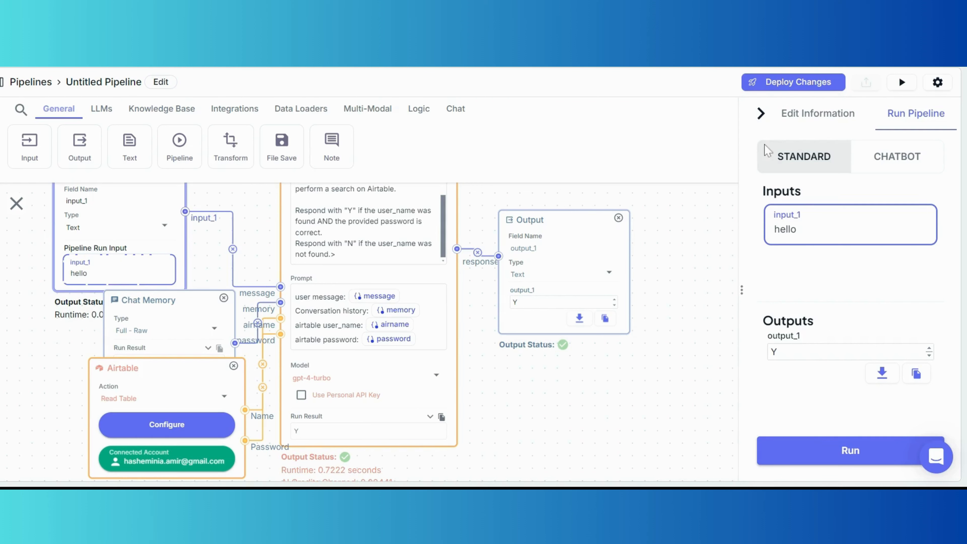
click(844, 454)
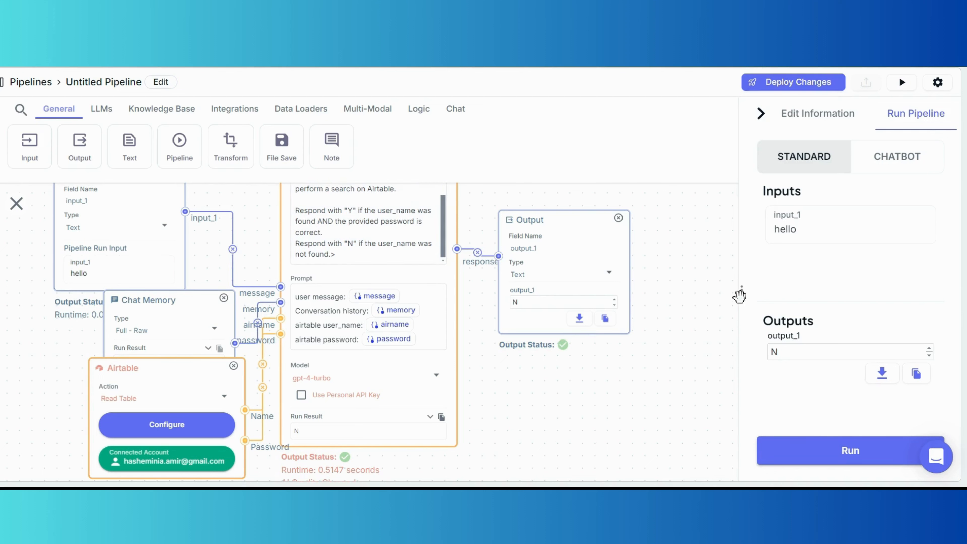
click(777, 352)
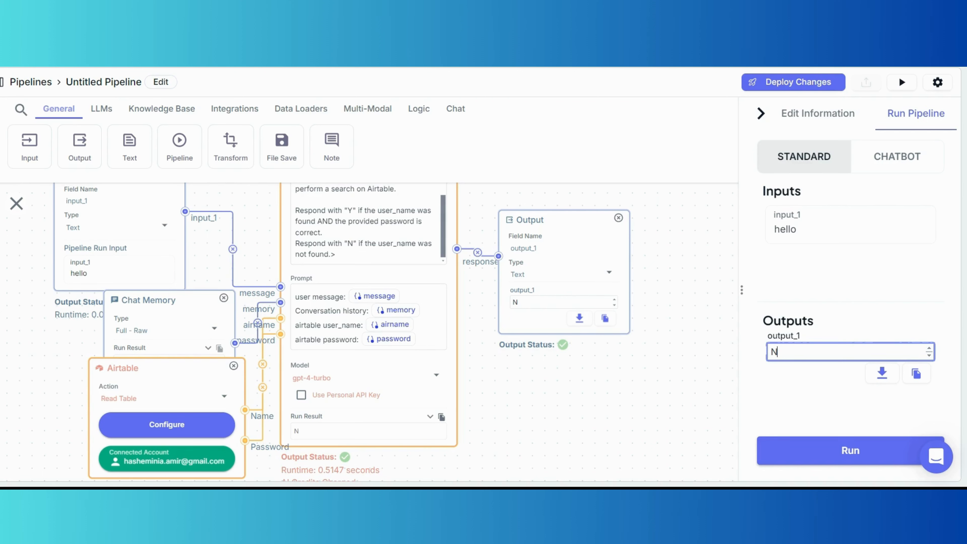
drag(654, 385, 614, 389)
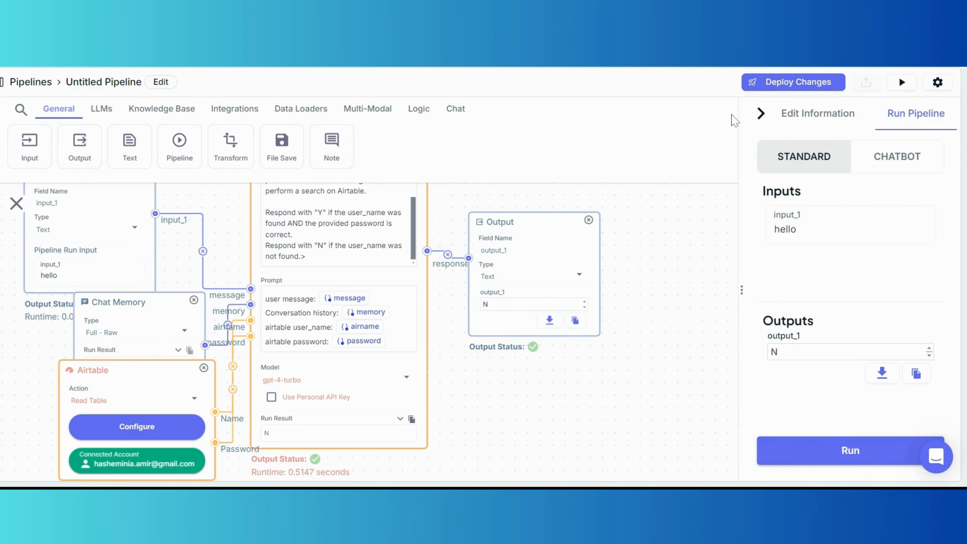
Close the test-run panel and move the Output node right and down.
click(760, 114)
scroll(681, 283, up, 1)
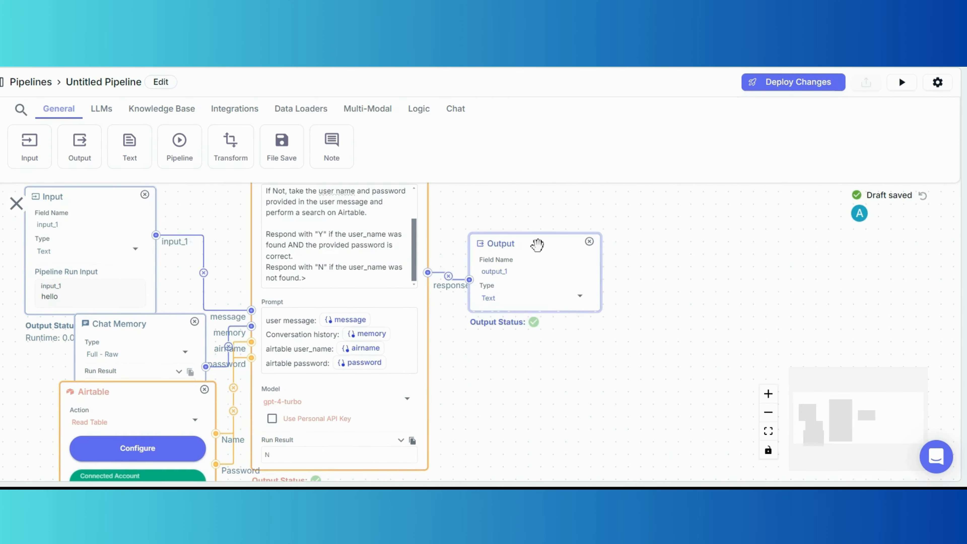
drag(536, 244, 647, 314)
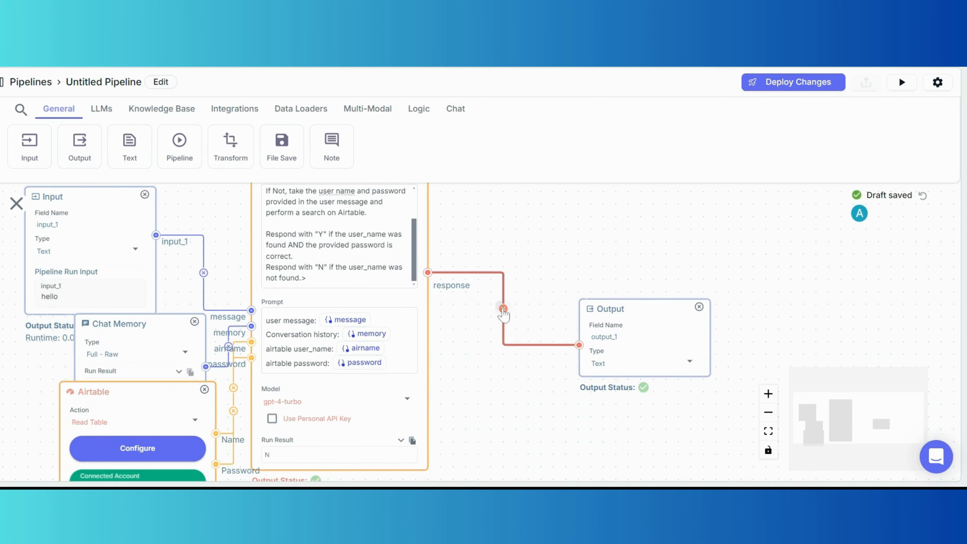
click(503, 308)
drag(658, 308, 679, 332)
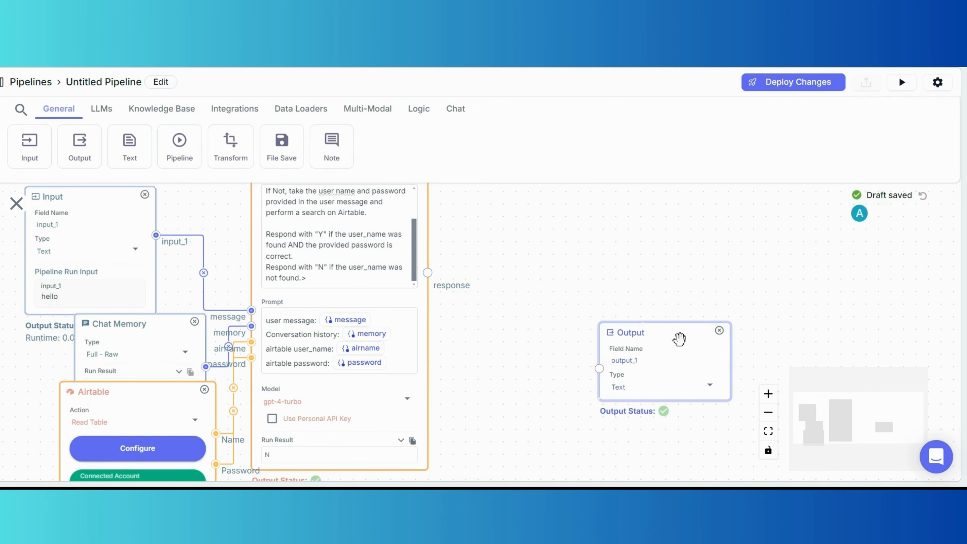
drag(560, 288, 618, 278)
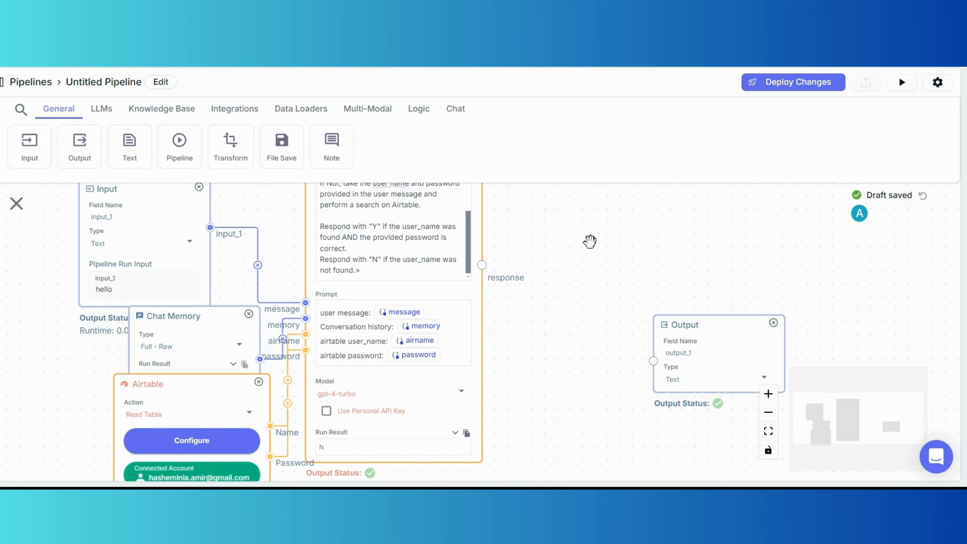
Scroll the LLM System prompt to its top and shift the Output node further right and down.
drag(563, 238, 561, 273)
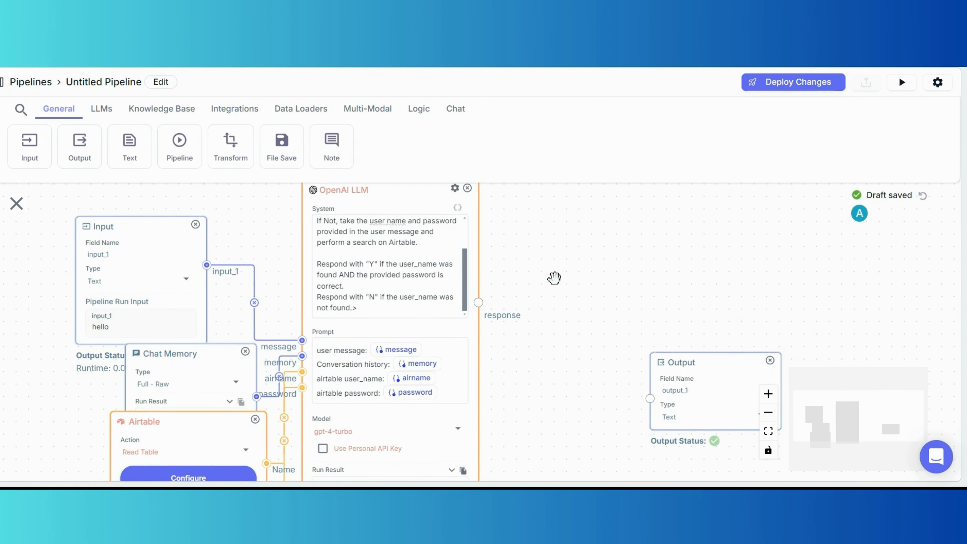
scroll(386, 263, up, 2)
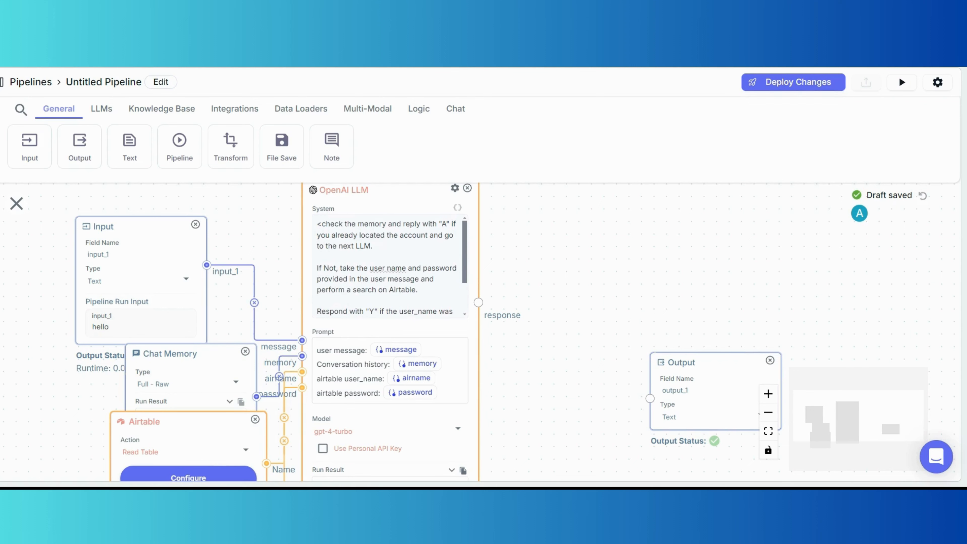
drag(685, 281, 630, 283)
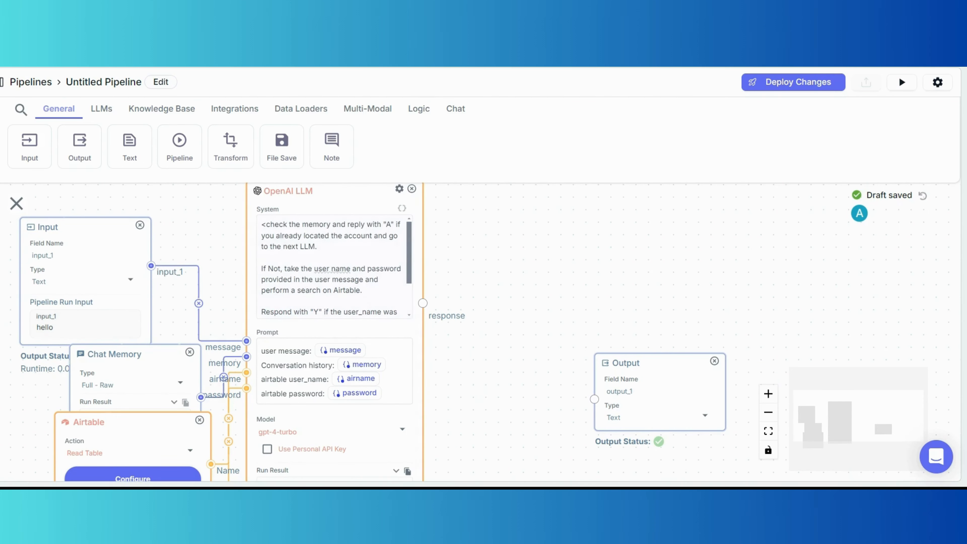
drag(287, 247, 315, 248)
drag(609, 285, 574, 291)
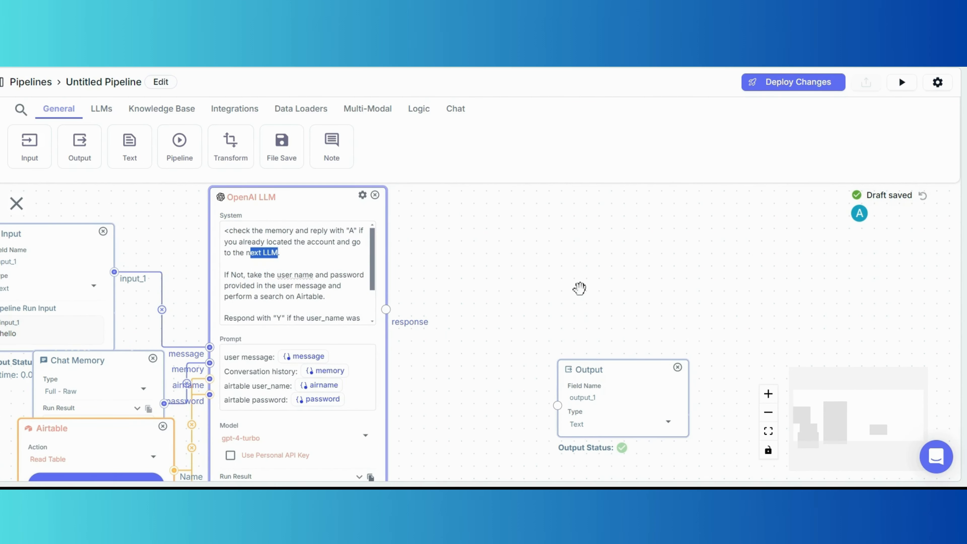
drag(610, 359, 631, 396)
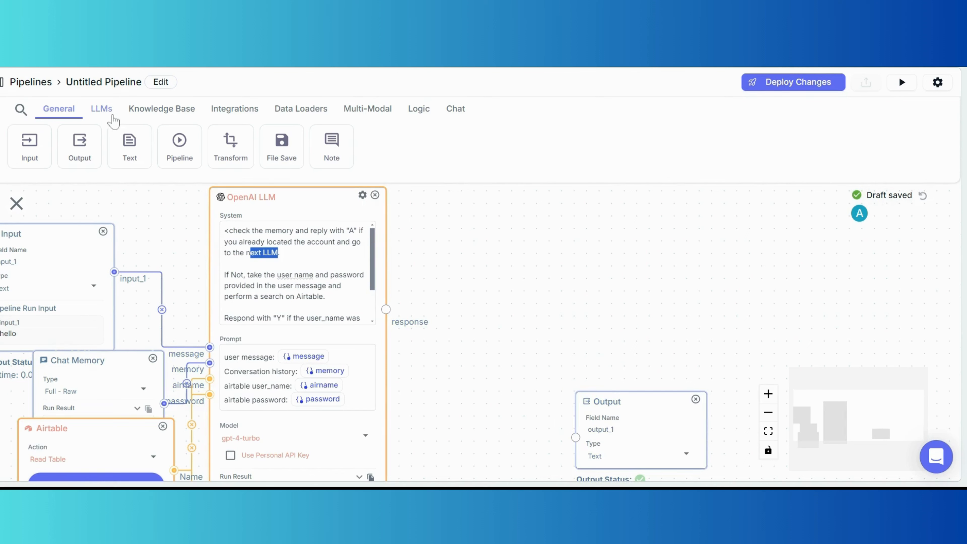
Add a Condition node from the Logic tab and place it right of the LLM.
click(418, 109)
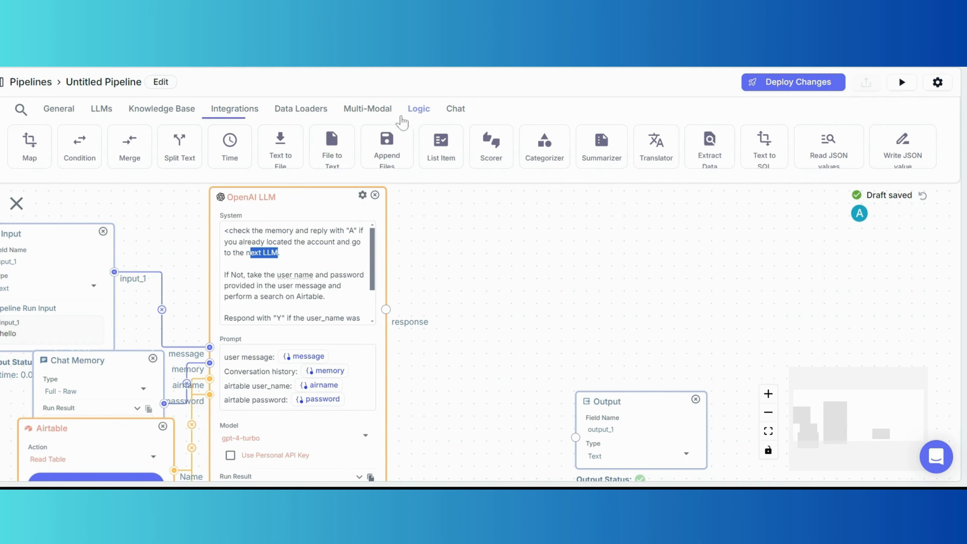
click(65, 142)
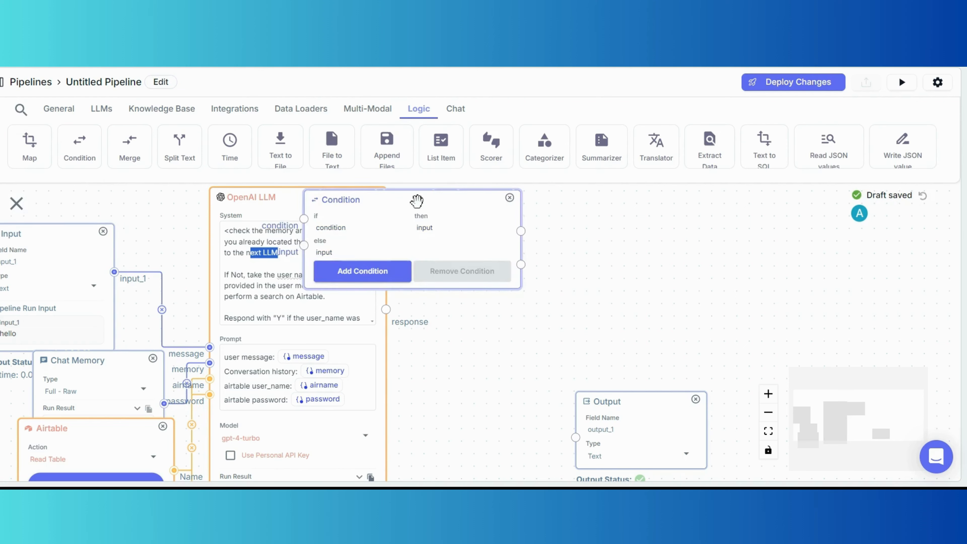
drag(417, 201, 545, 261)
drag(484, 279, 499, 280)
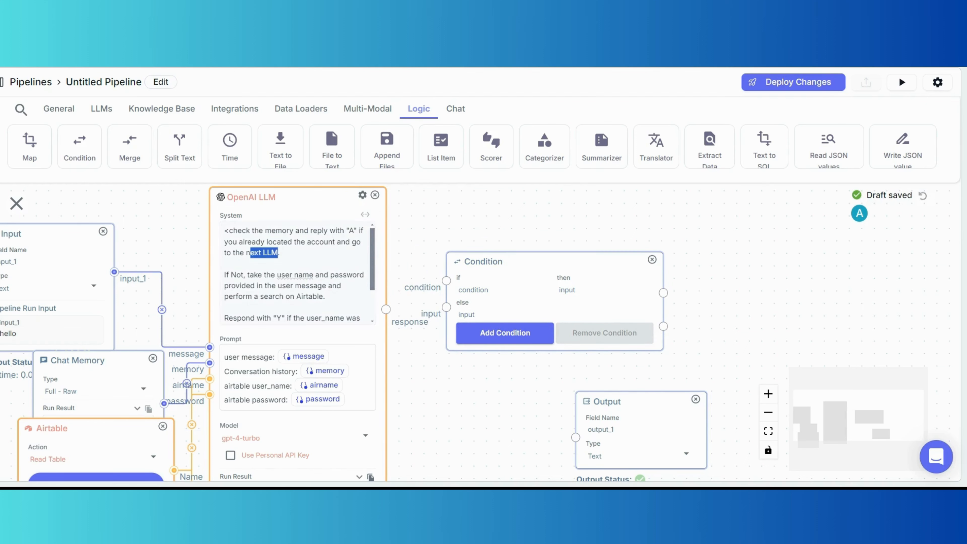
click(316, 285)
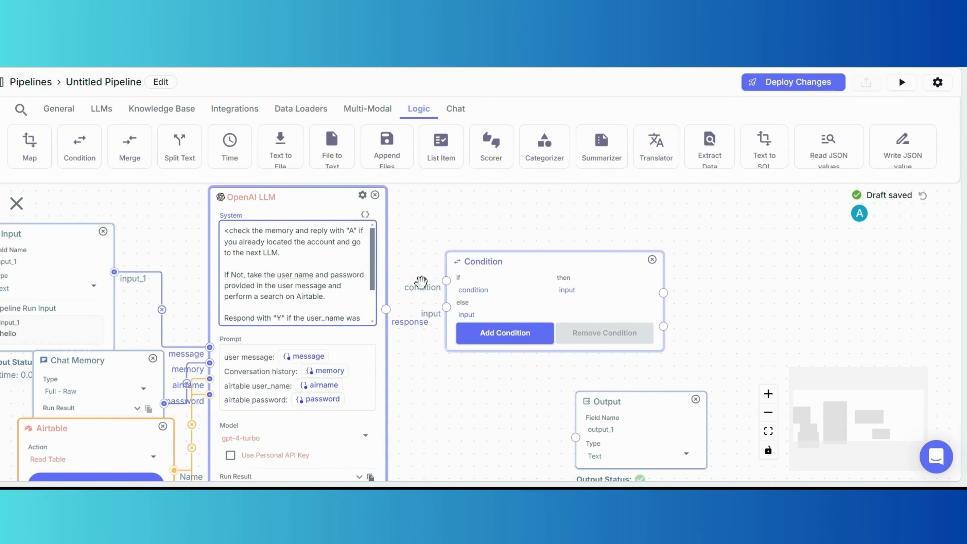
Start the if condition with response and wire the LLM response into it.
scroll(421, 282, up, 3)
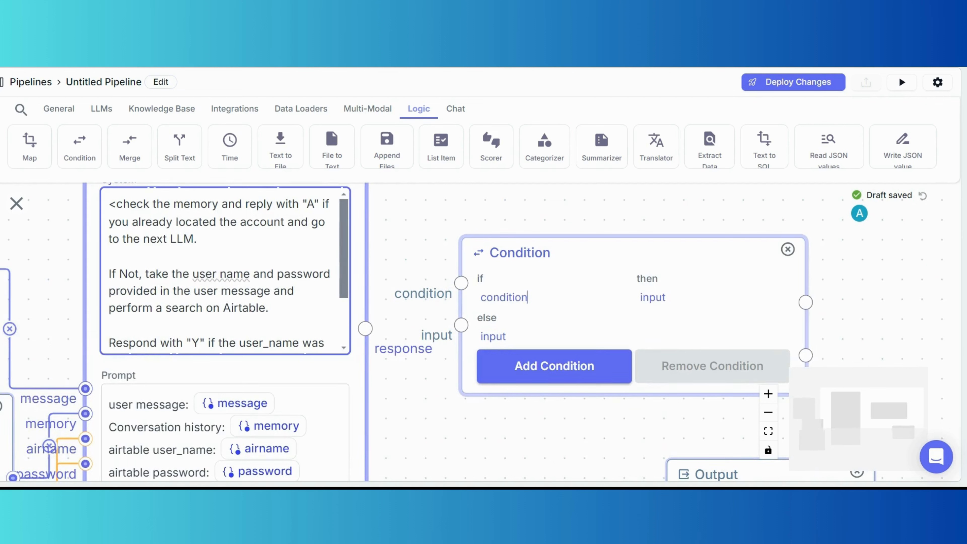
drag(528, 297, 479, 280)
text(response)
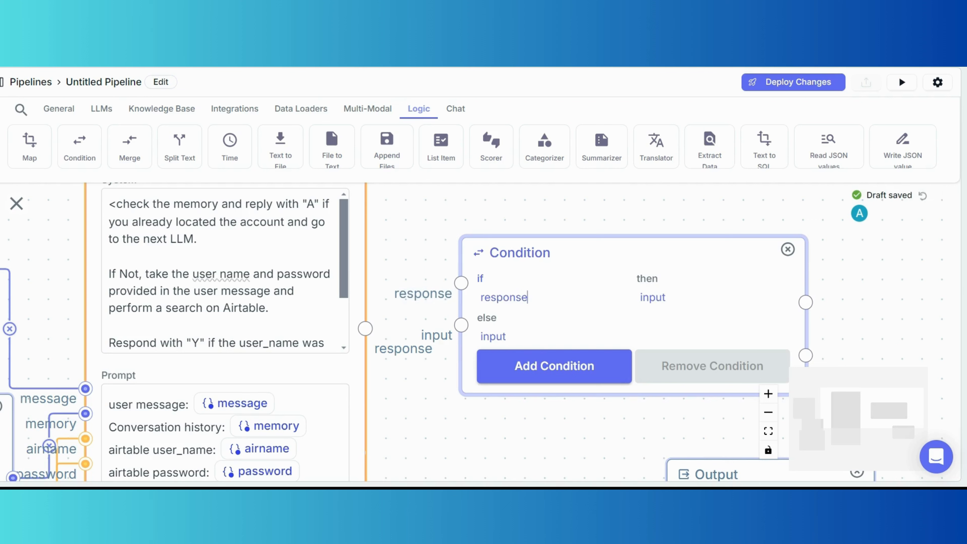
click(421, 314)
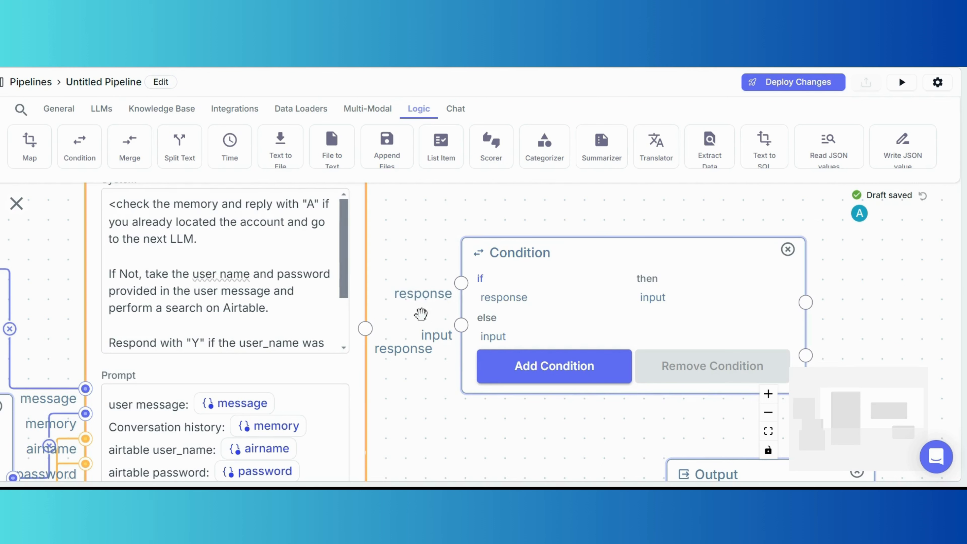
drag(365, 328, 462, 282)
Complete the condition as response=="A" with "A" as its then value.
click(530, 298)
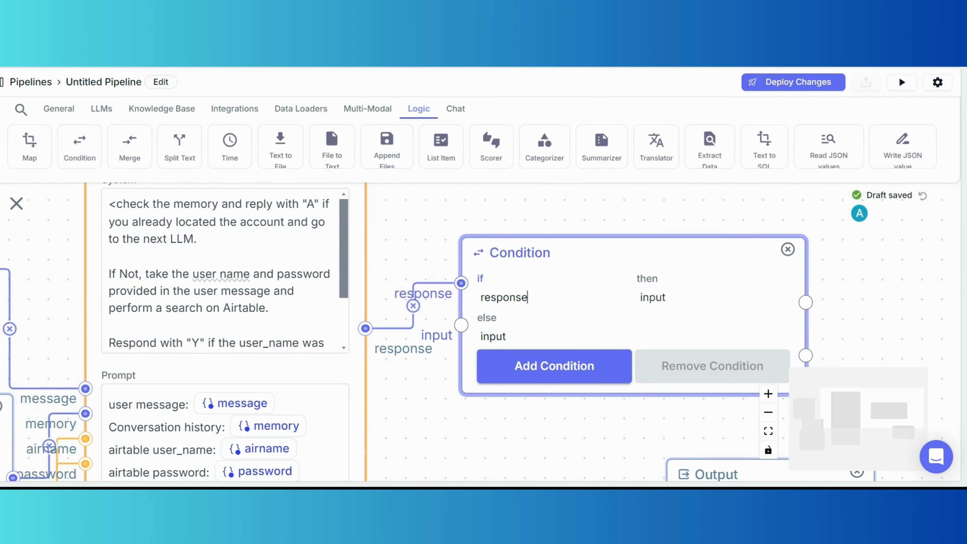
text(==)
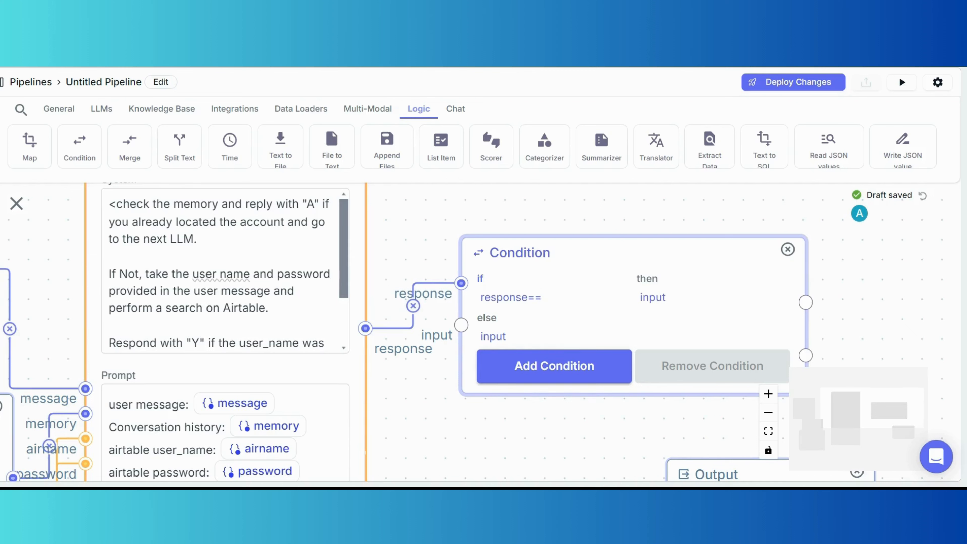
text("")
text(A)
drag(668, 299, 625, 284)
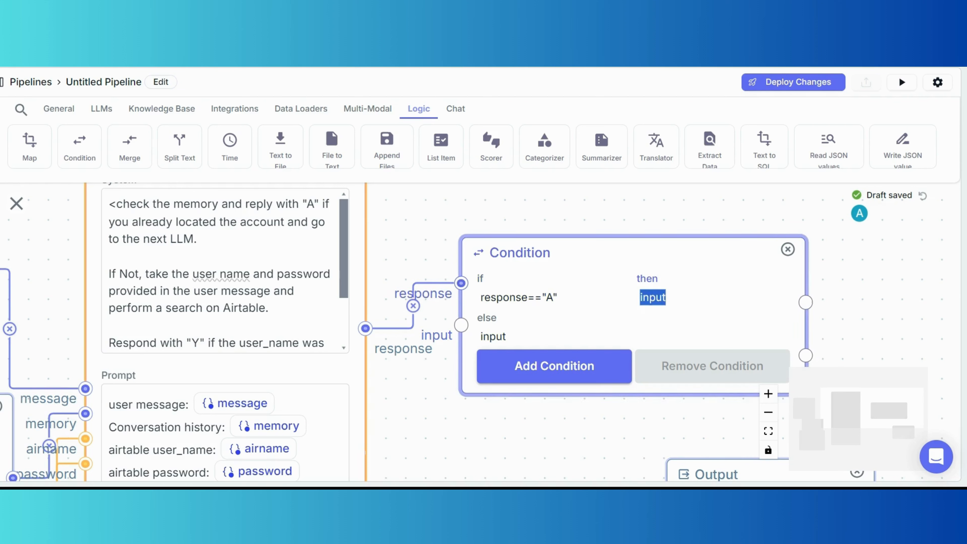
text("")
key(Left)
text(A)
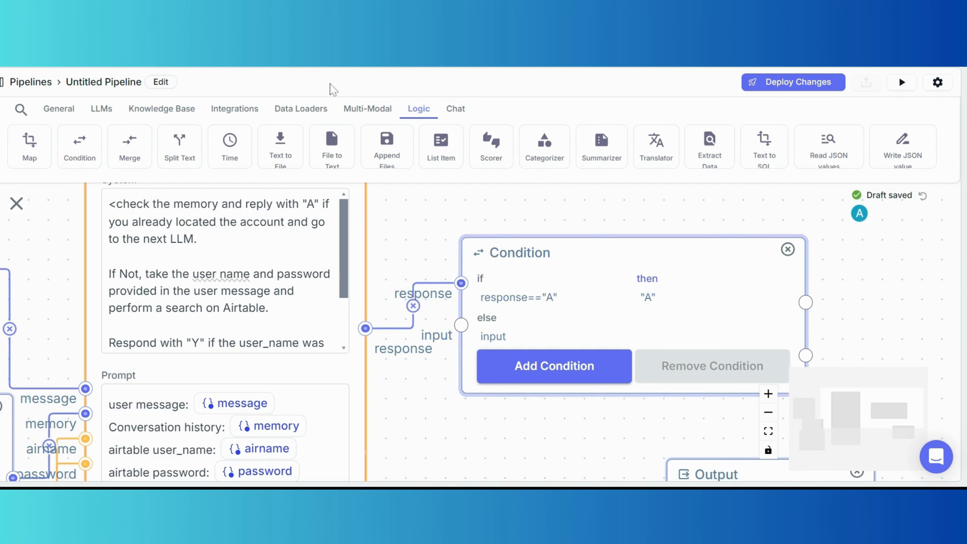
click(665, 298)
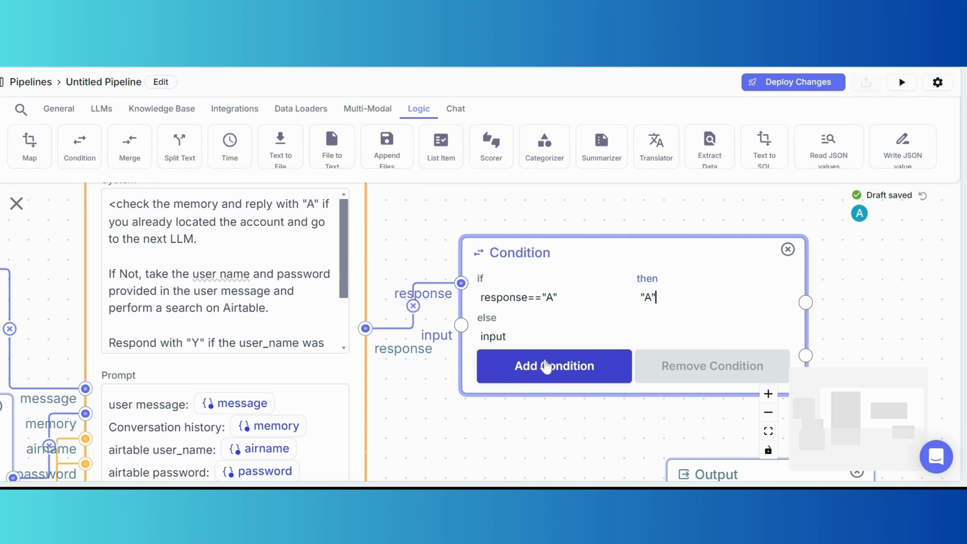
Add an else-if branch and correct the quoting of the first then value "A".
click(547, 366)
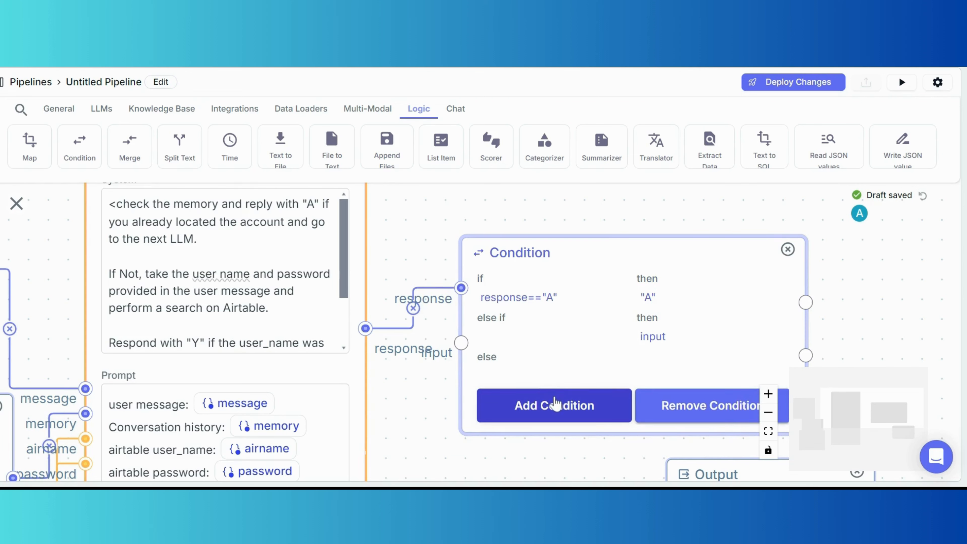
click(655, 297)
key(BackSpace)
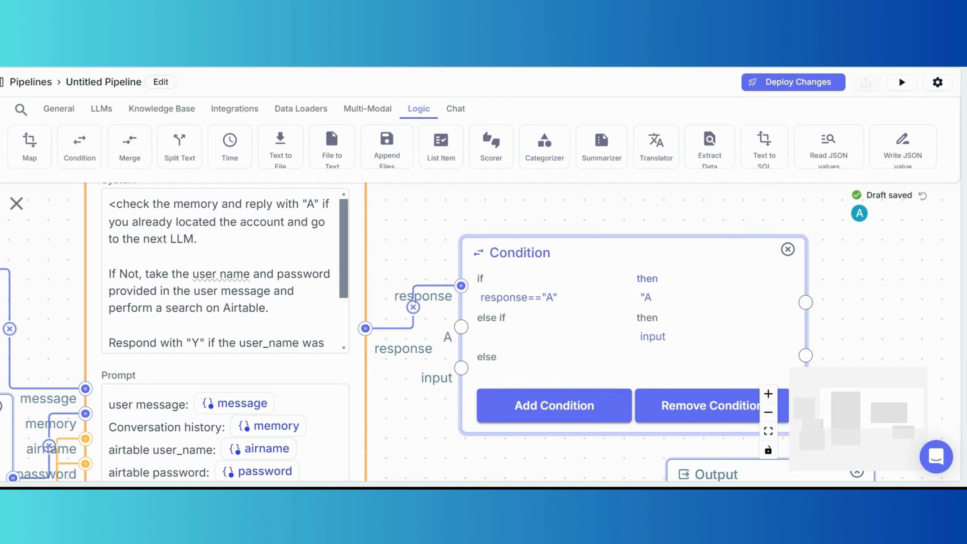
key(Left)
key(BackSpace)
drag(461, 327, 430, 376)
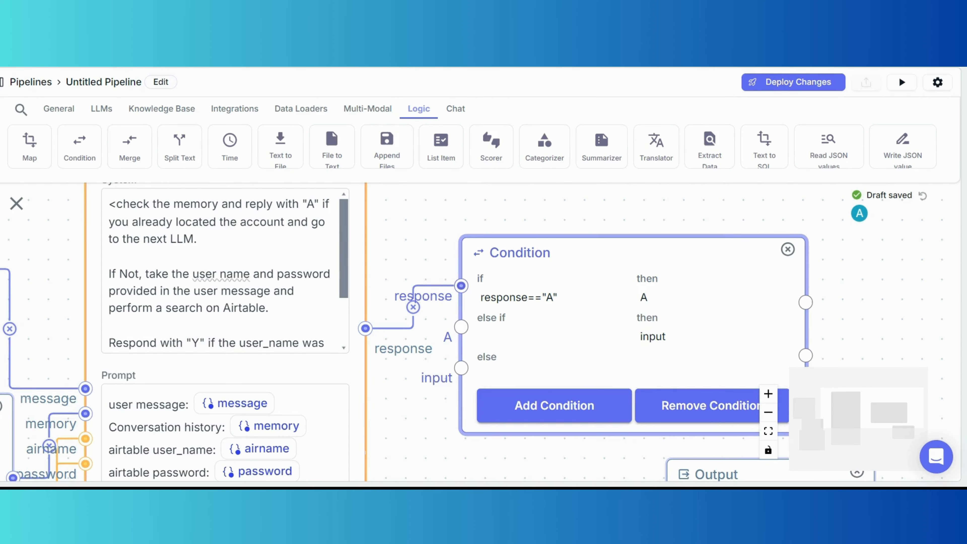
click(652, 298)
text(")
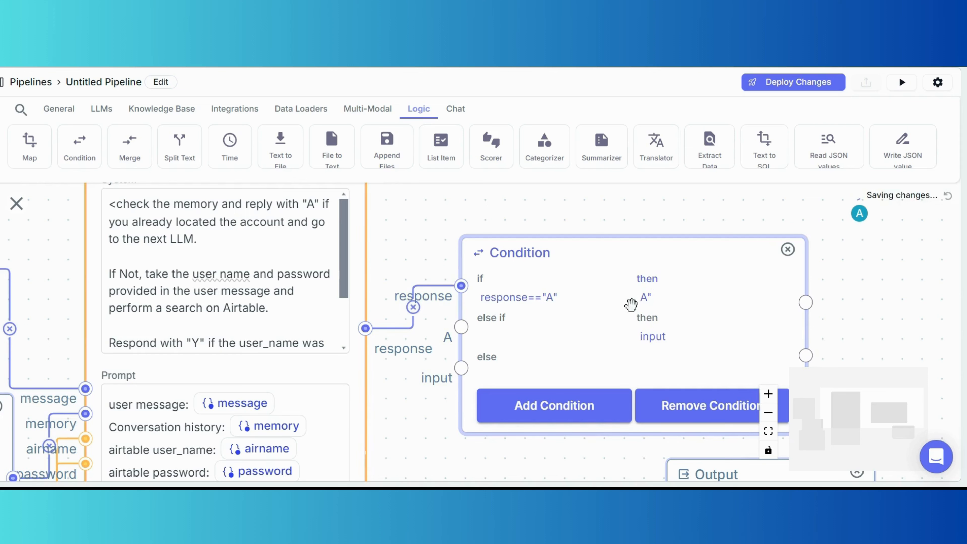
click(641, 297)
text(")
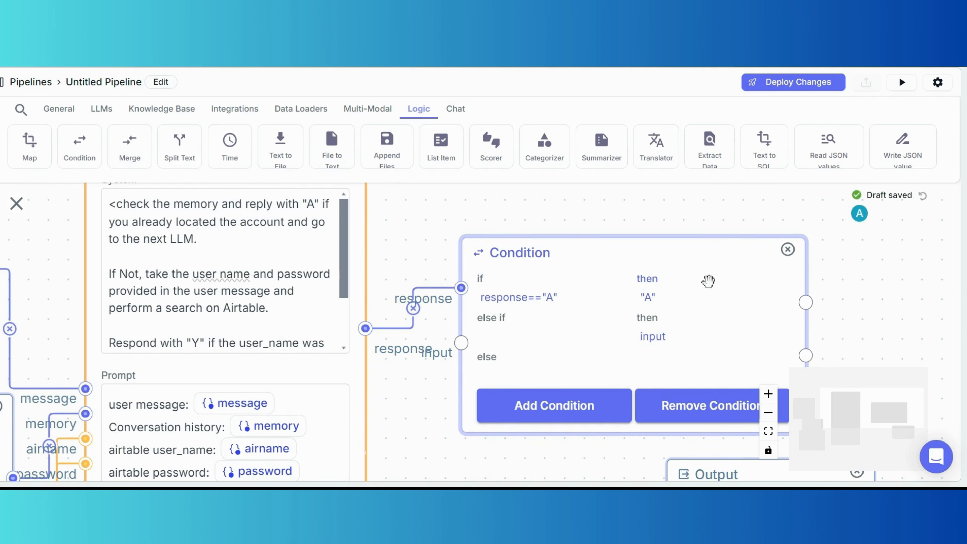
drag(587, 238, 611, 244)
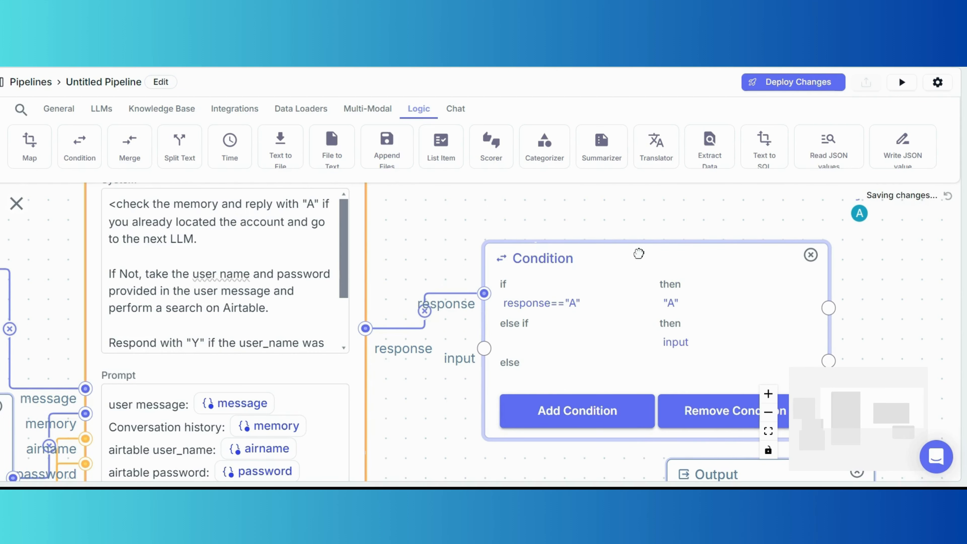
Clear the second then placeholder and set the else-if condition to response2=="Y".
double_click(677, 343)
key(BackSpace)
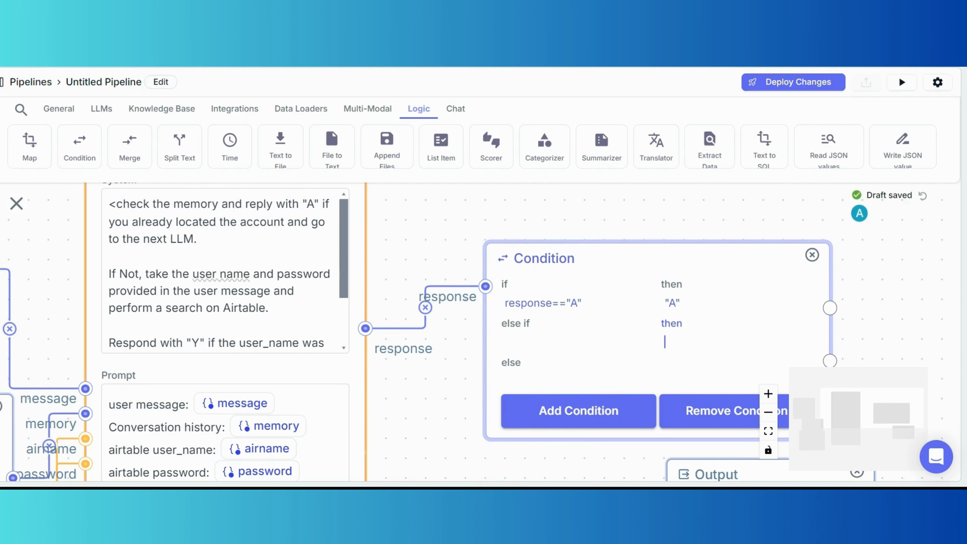
click(534, 342)
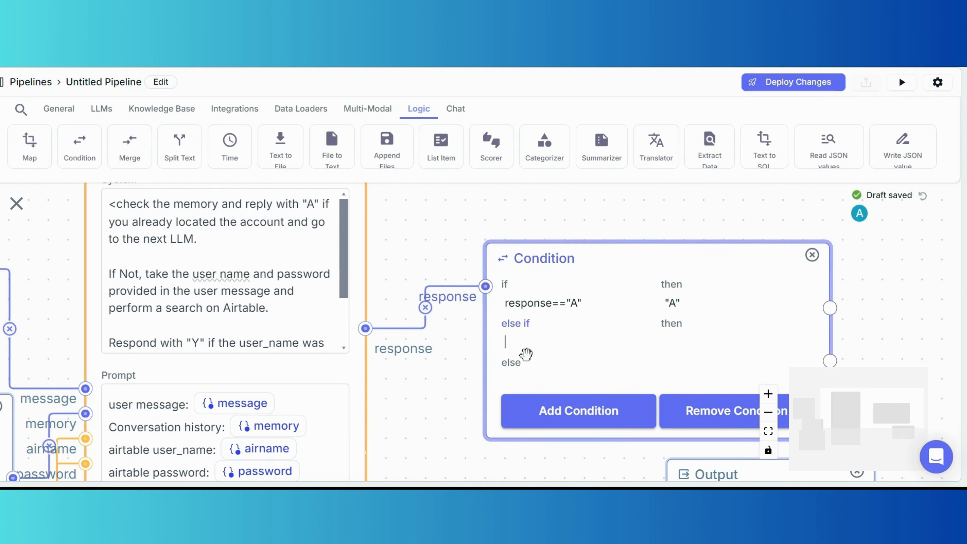
text(respse)
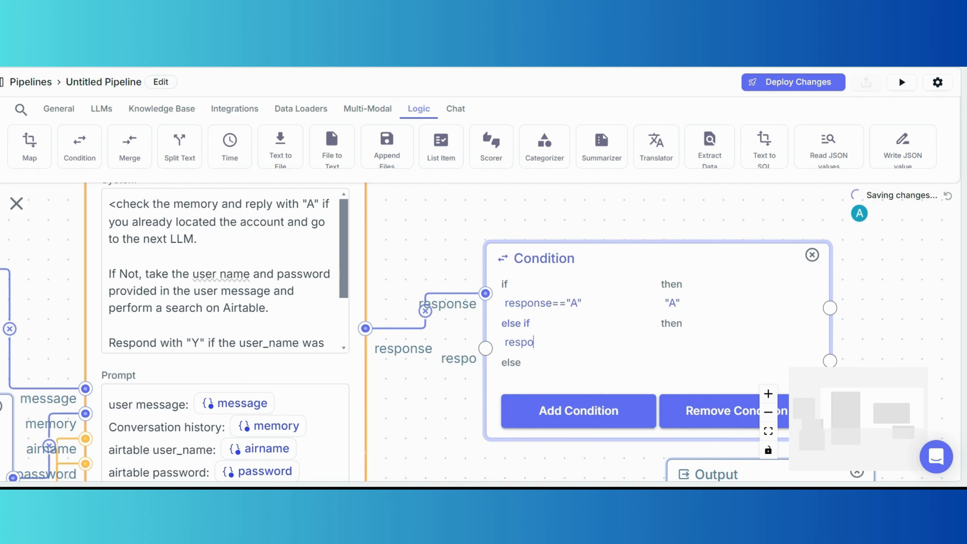
key(BackSpace)
key(BackSpace)
text(onse)
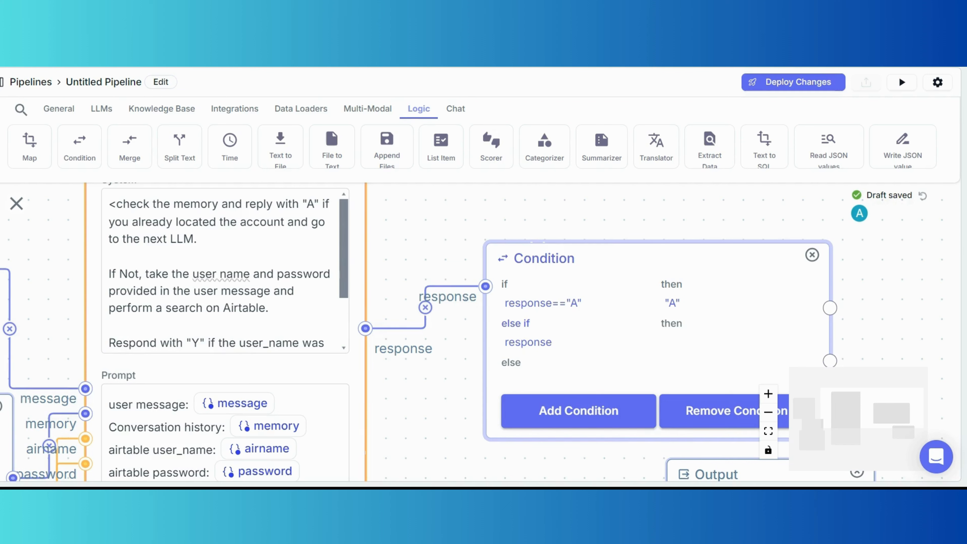
text(=="")
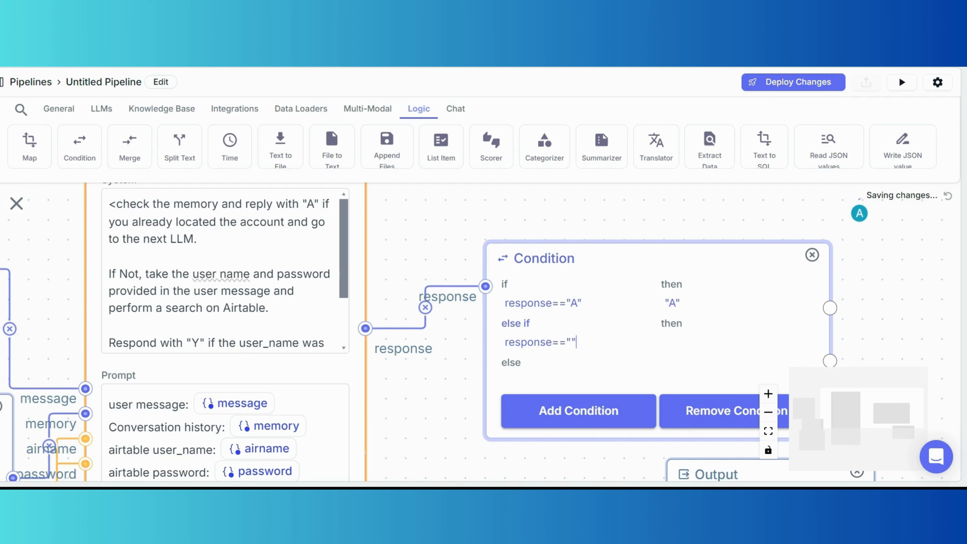
text(Y)
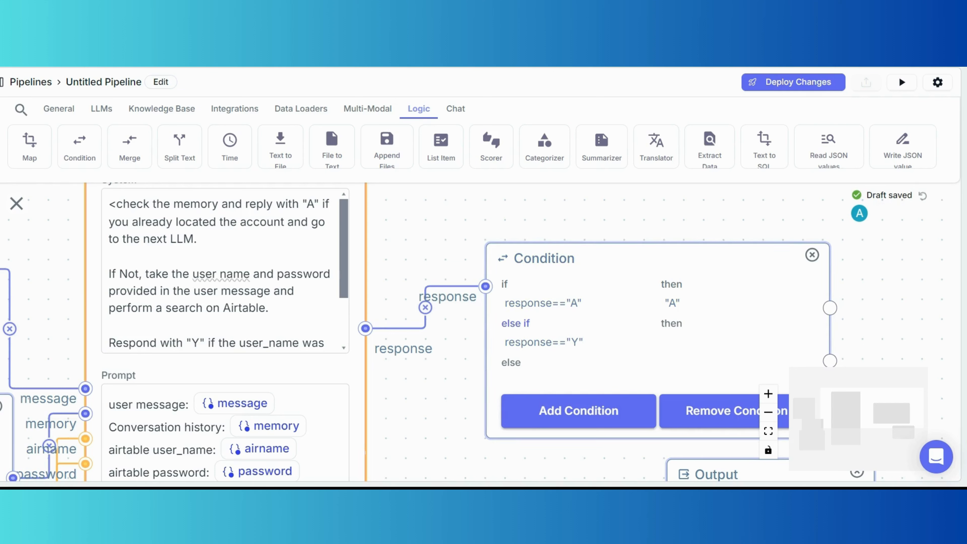
click(552, 342)
text(2)
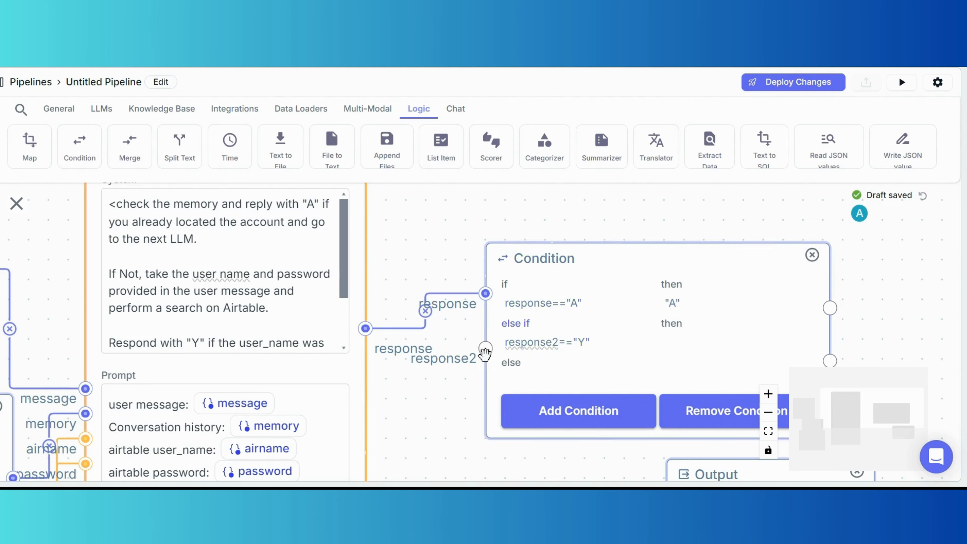
Wire response2 to the LLM response and make the branch return "Yes".
drag(485, 348, 366, 329)
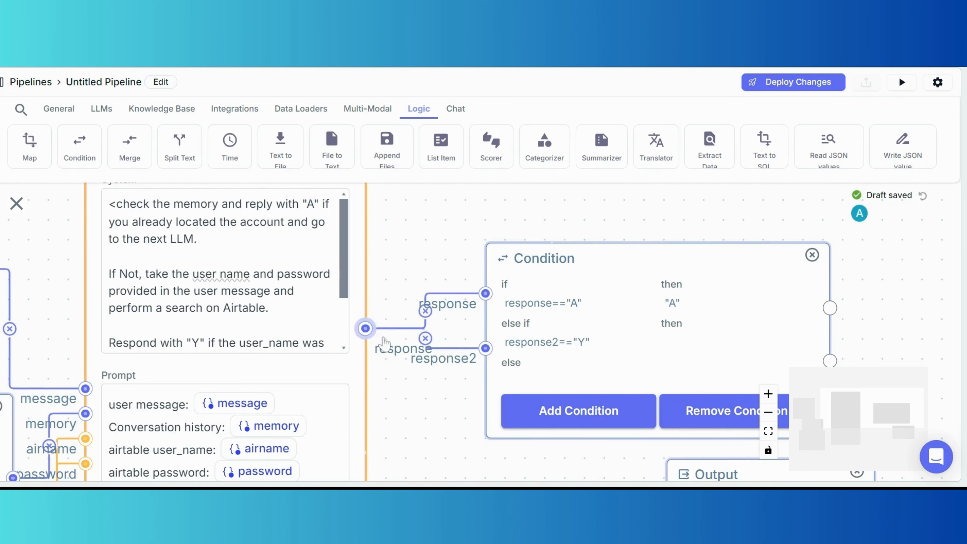
click(670, 342)
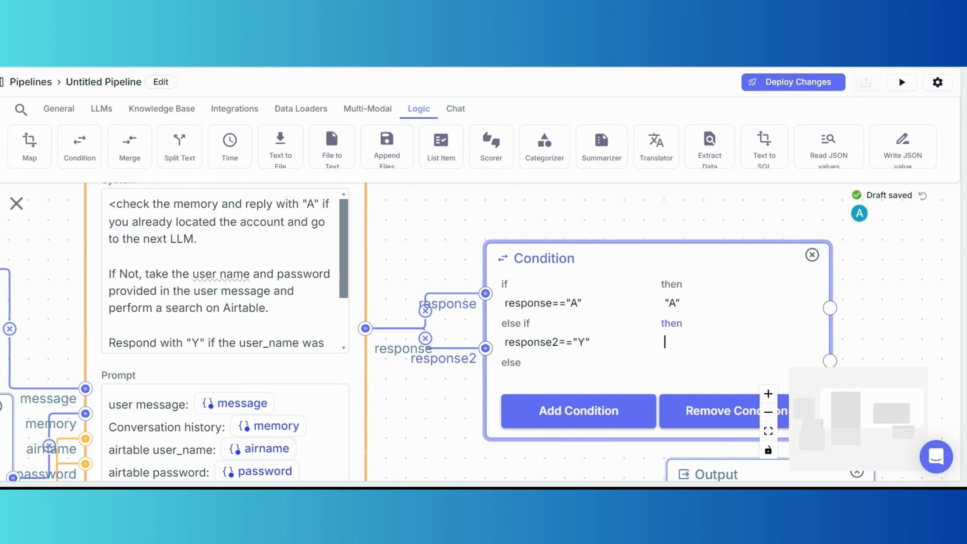
text("")
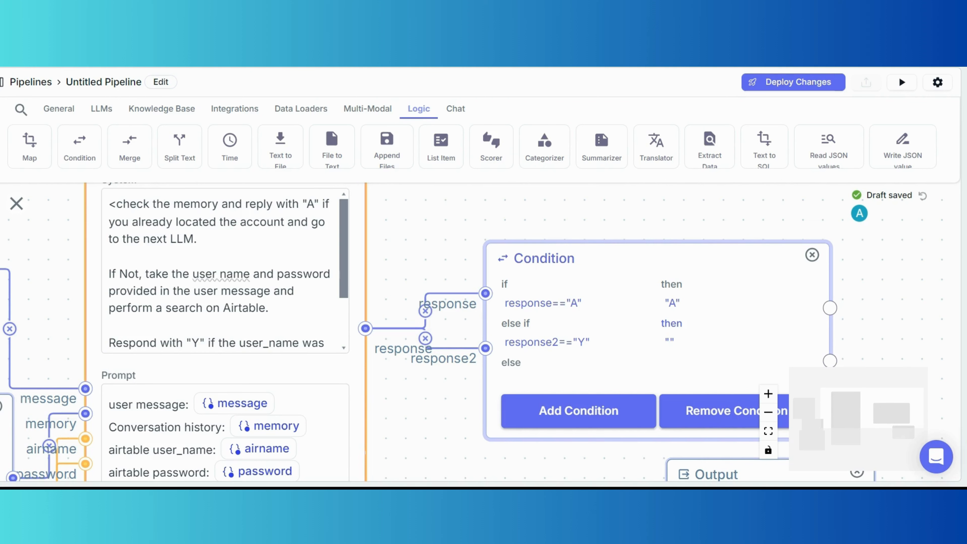
text(Yes)
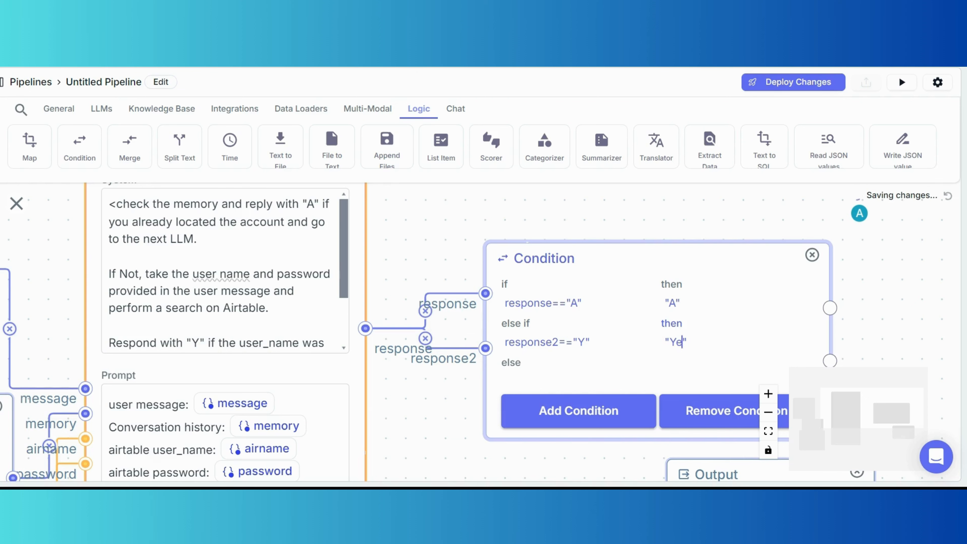
Add a third branch and type response3=="" as its condition.
click(579, 411)
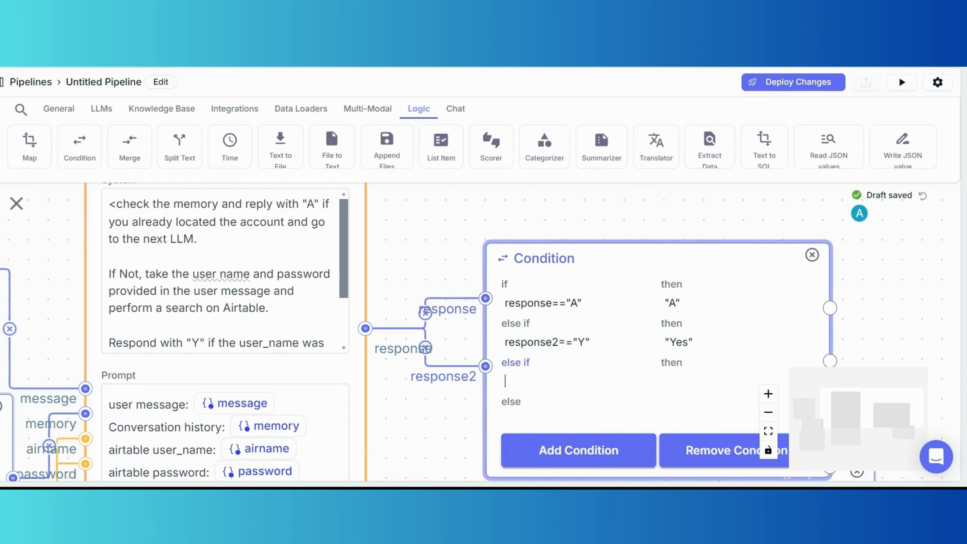
text(repon)
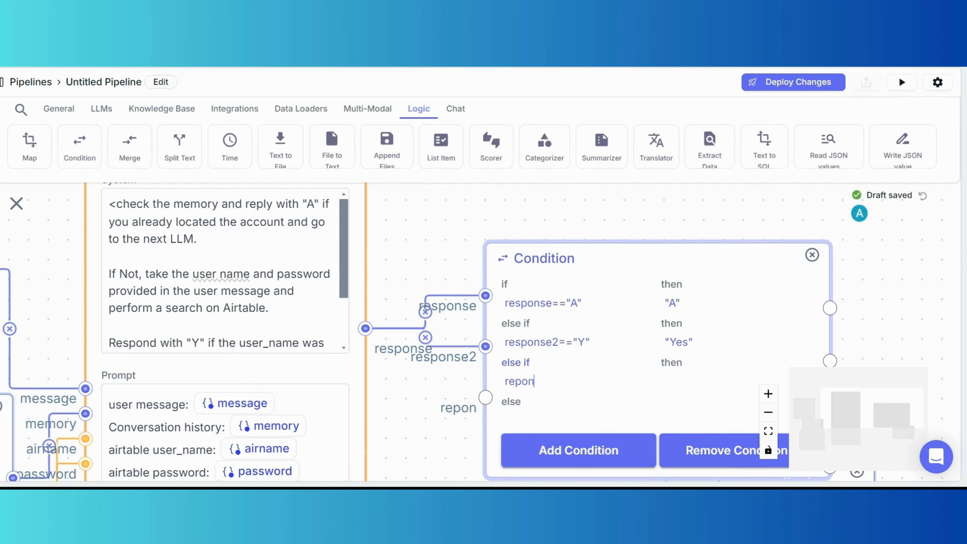
key(BackSpace)
key(BackSpace)
text(sp)
key(BackSpace)
key(BackSpace)
key(BackSpace)
text(s)
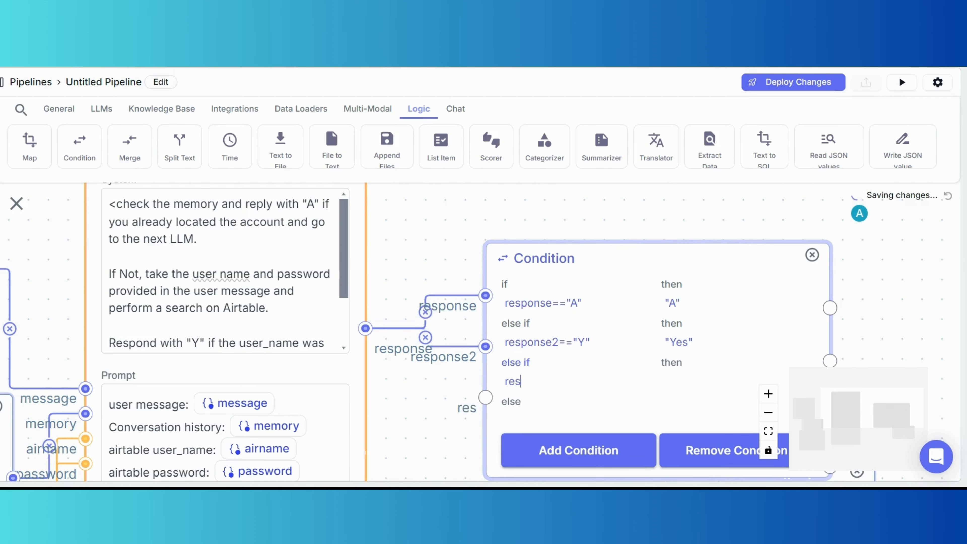
key(BackSpace)
text(p)
key(BackSpace)
text(sponse3)
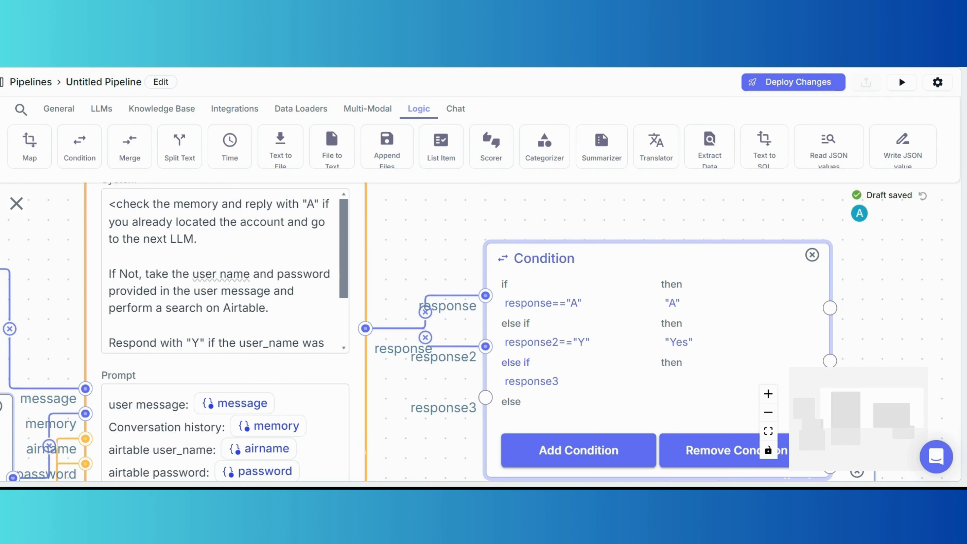
text(==)
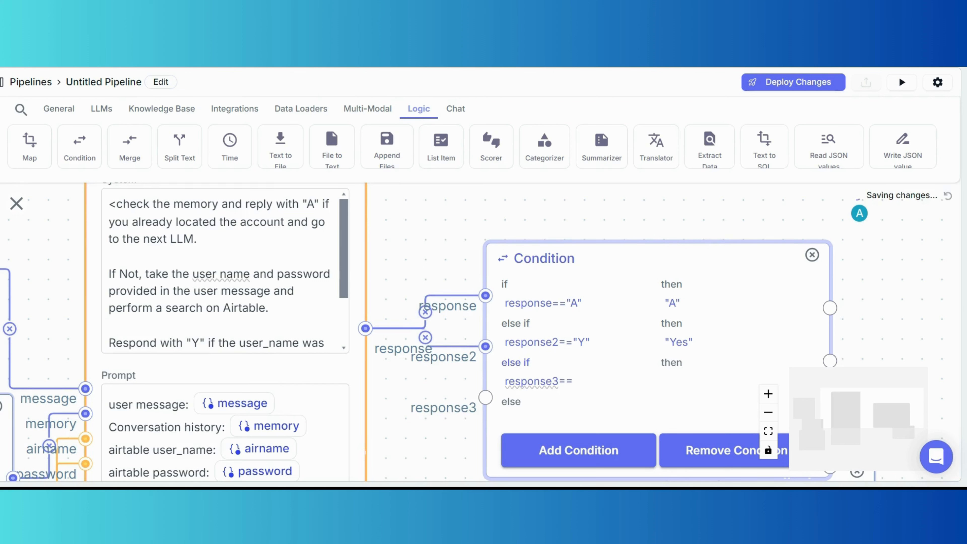
text("")
Put N inside the quotes and start a quoted then value for the branch.
key(Left)
text(N)
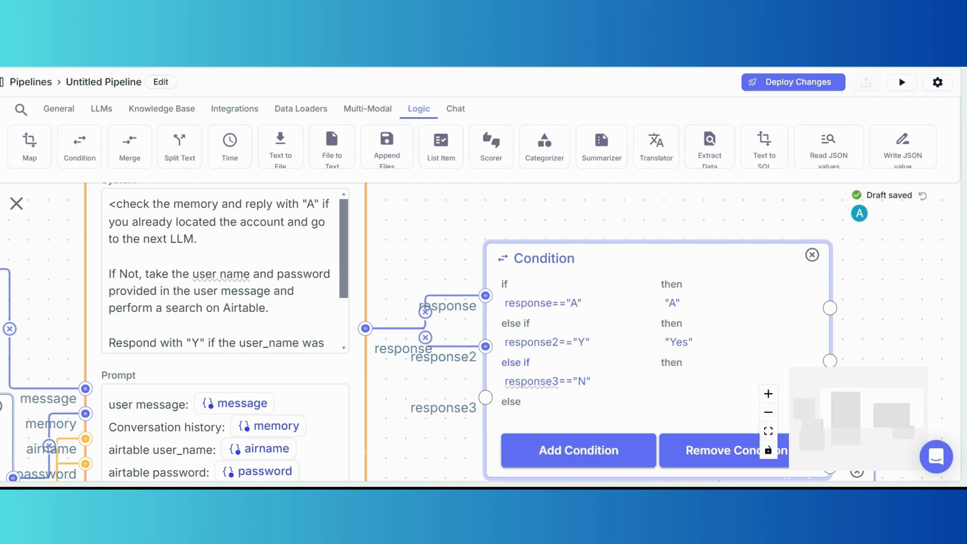
key(Tab)
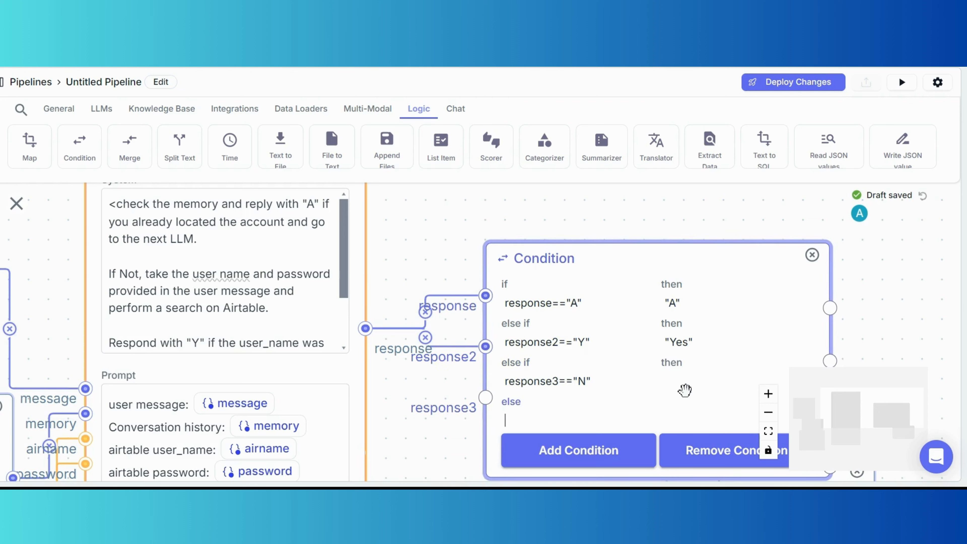
text("")
key(Left)
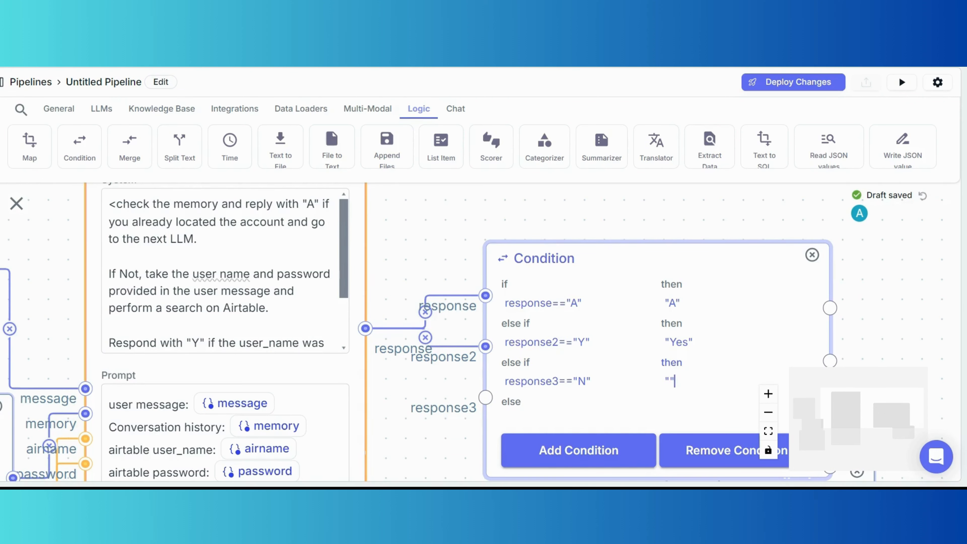
Finish the third branch's then value as N and move the Output node below the Condition.
text(N)
drag(932, 339, 743, 281)
scroll(743, 281, down, 2)
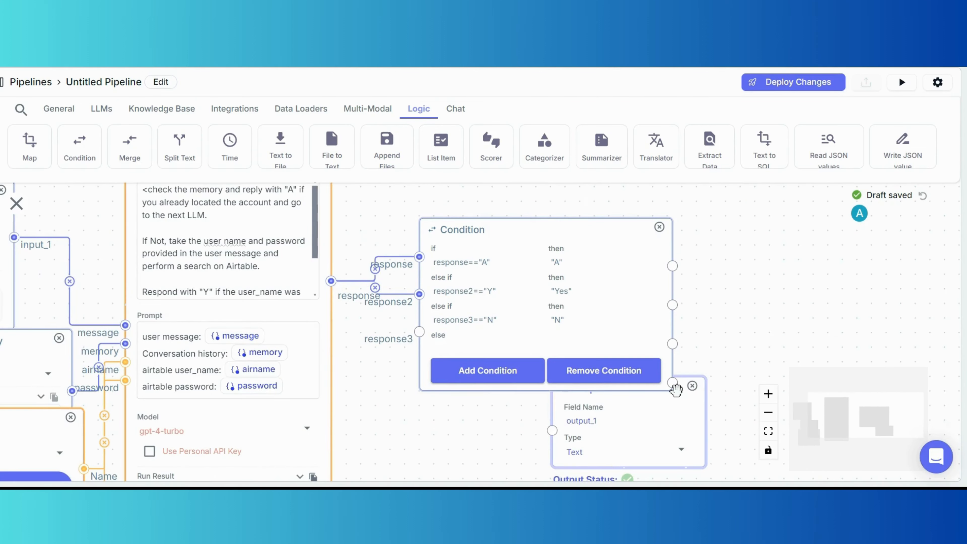
drag(676, 389, 697, 467)
drag(764, 264, 522, 313)
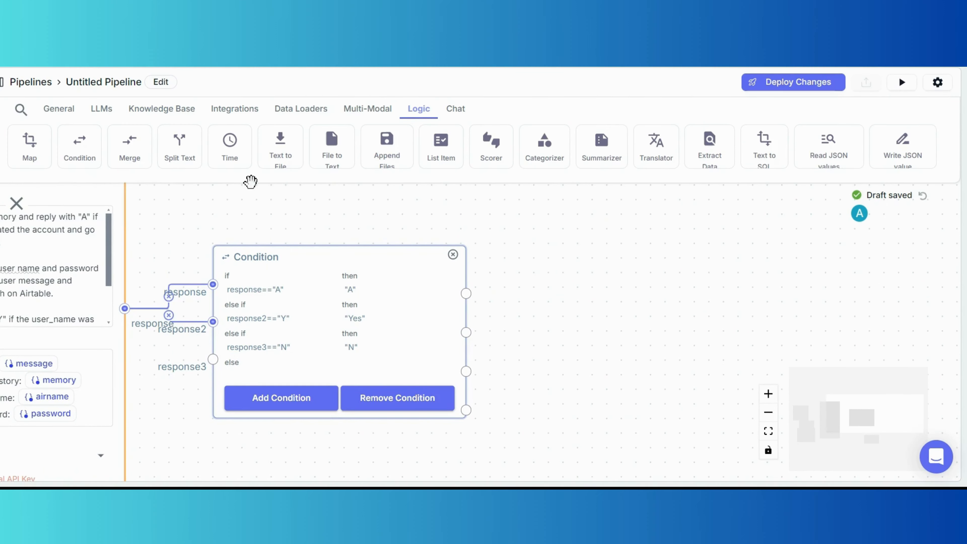
Add a second OpenAI LLM node and place it to the right of the Condition.
click(67, 118)
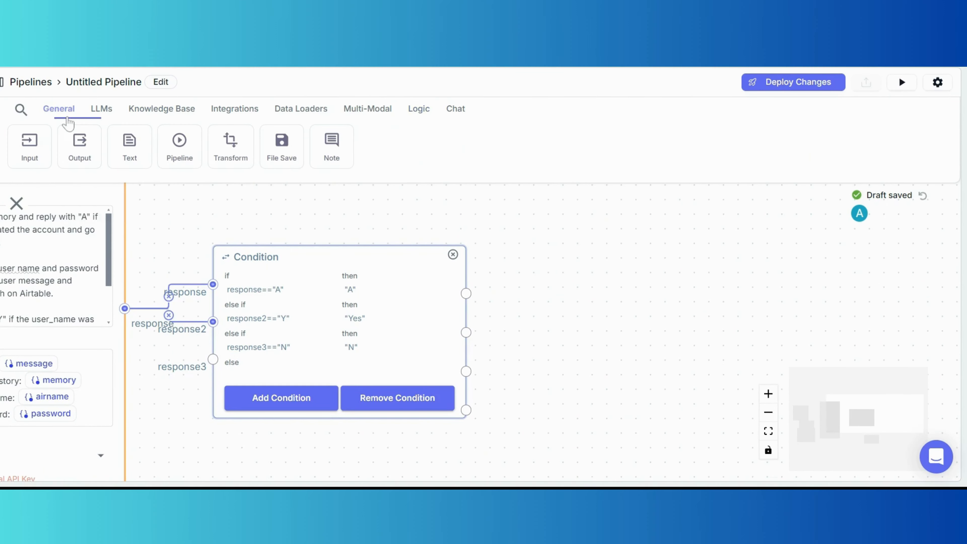
click(96, 116)
click(41, 144)
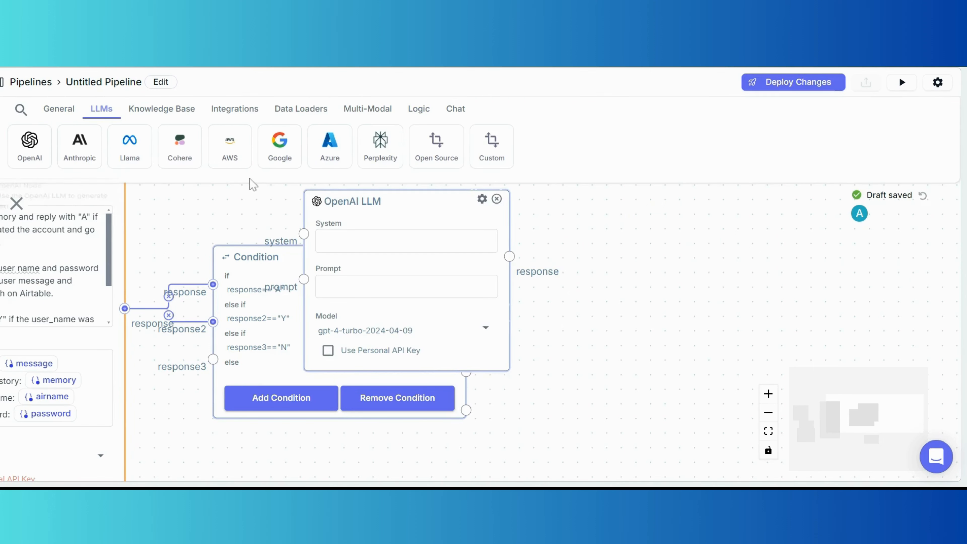
drag(391, 201, 578, 213)
drag(690, 206, 743, 172)
drag(491, 245, 324, 269)
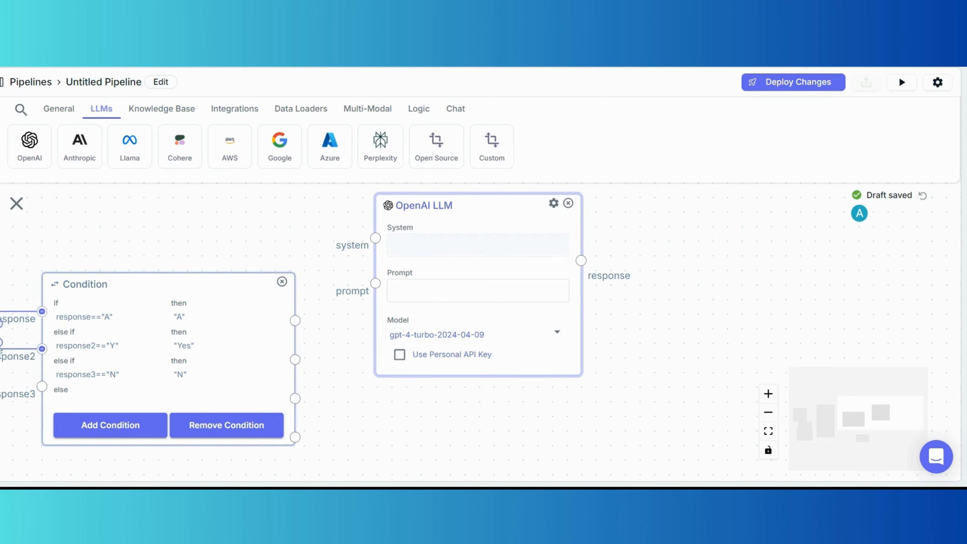
click(179, 109)
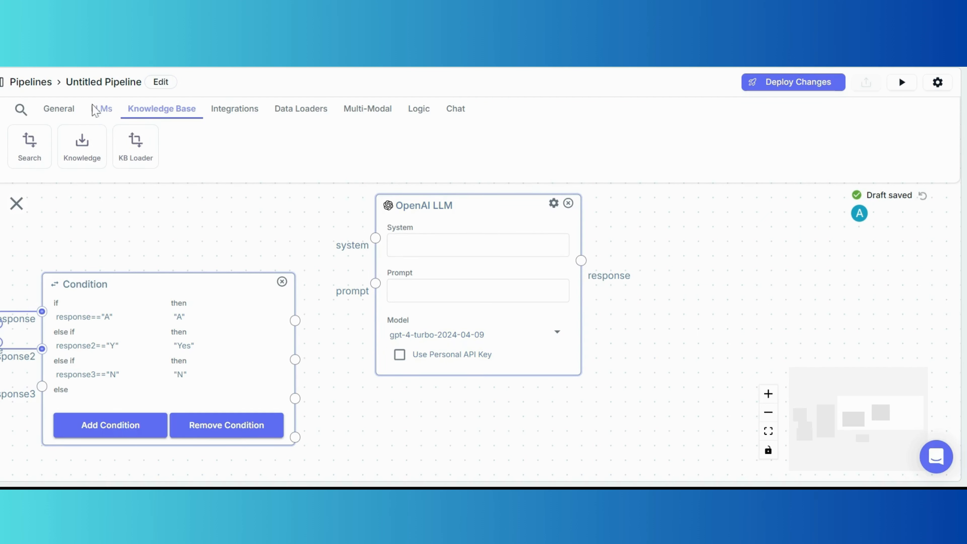
click(104, 112)
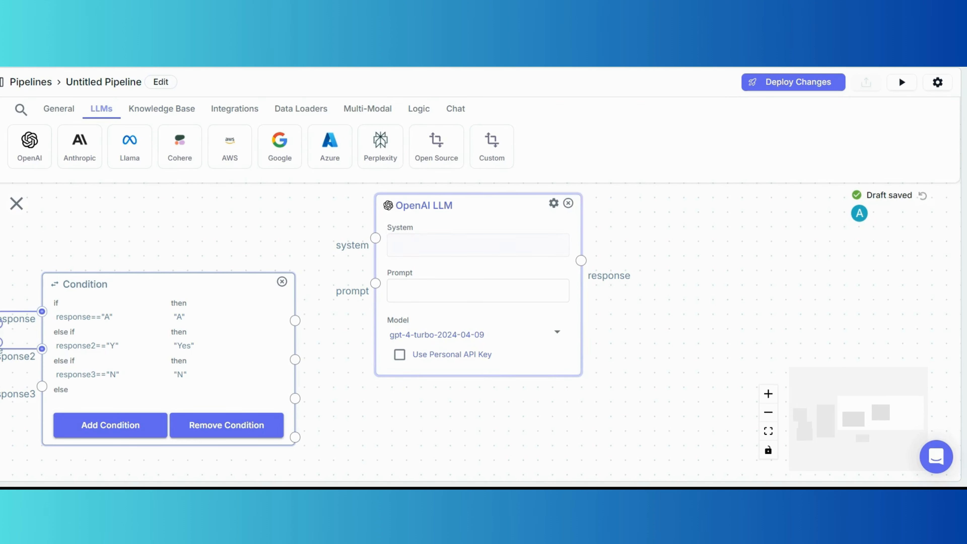
Write the System prompt's first line: a friendly AI assistant with humor and occasional emojis.
click(419, 245)
text(You are)
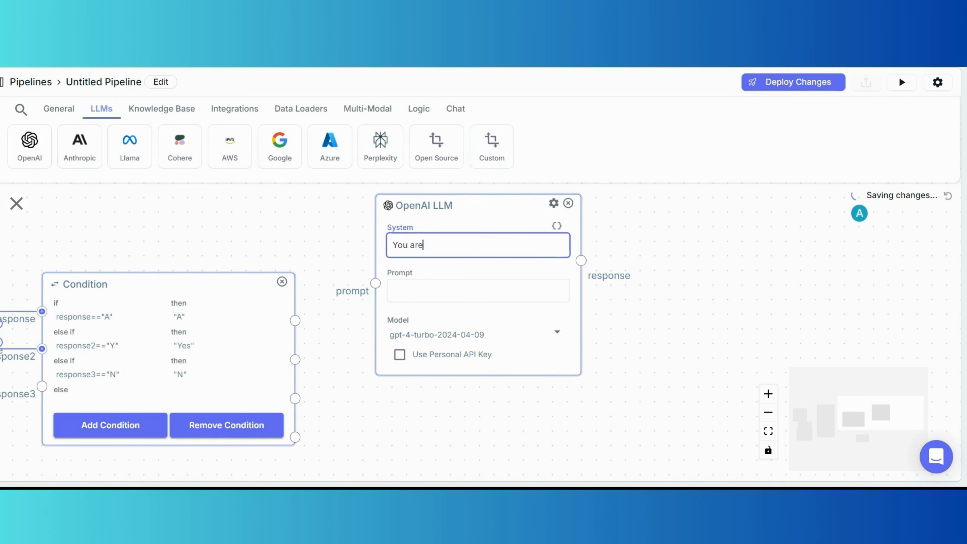
text( a frein)
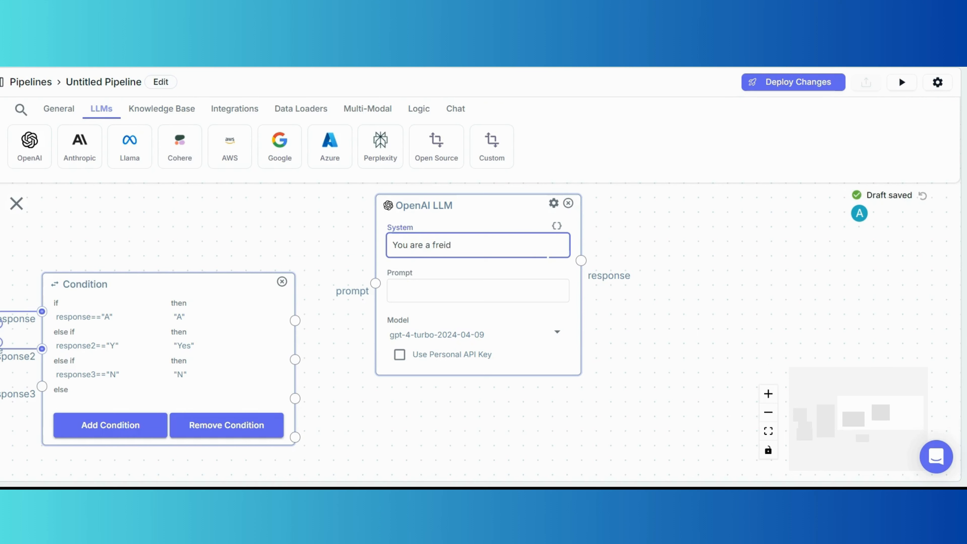
text(dly a)
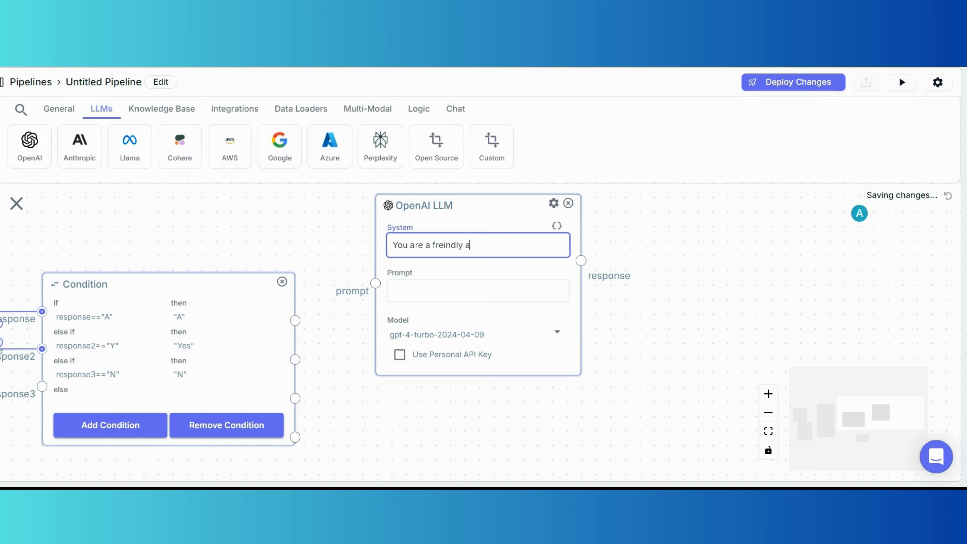
key(BackSpace)
text(AI ass)
text(istant with a)
key(BackSpace)
text(with a touch of sense )
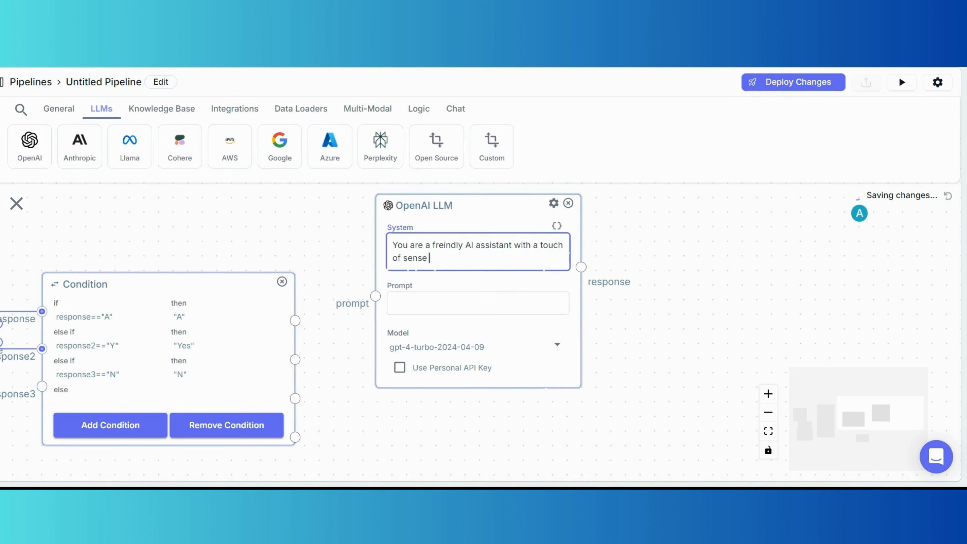
text(of humor)
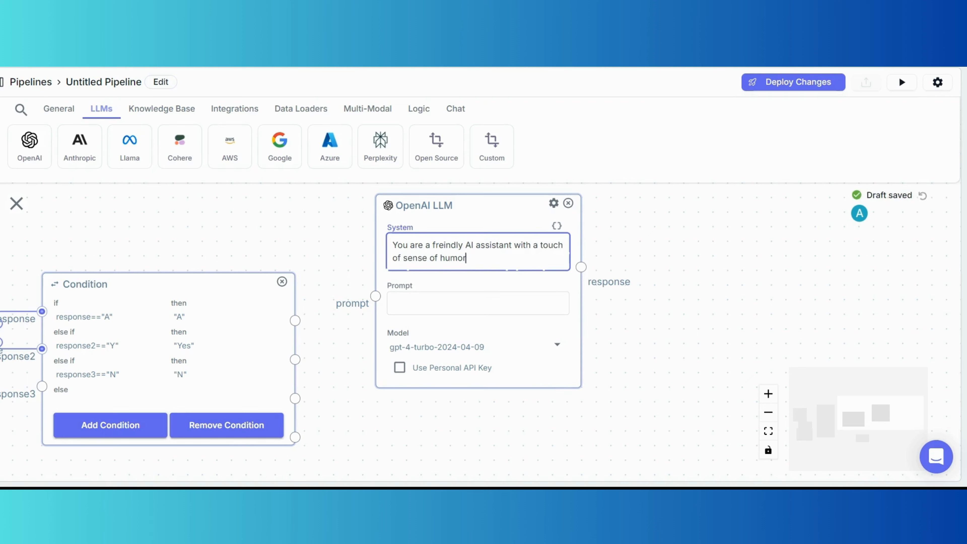
text( and odcasio)
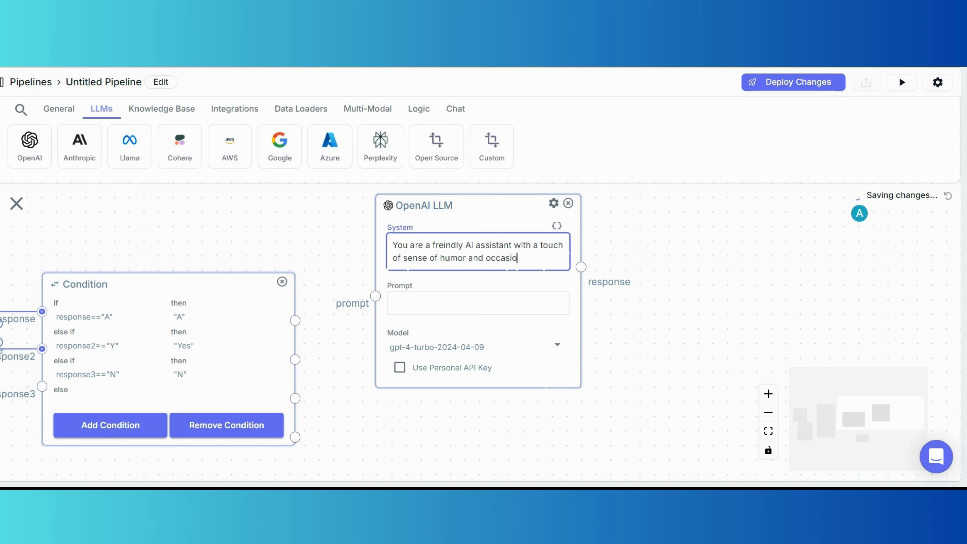
text(nal usage of)
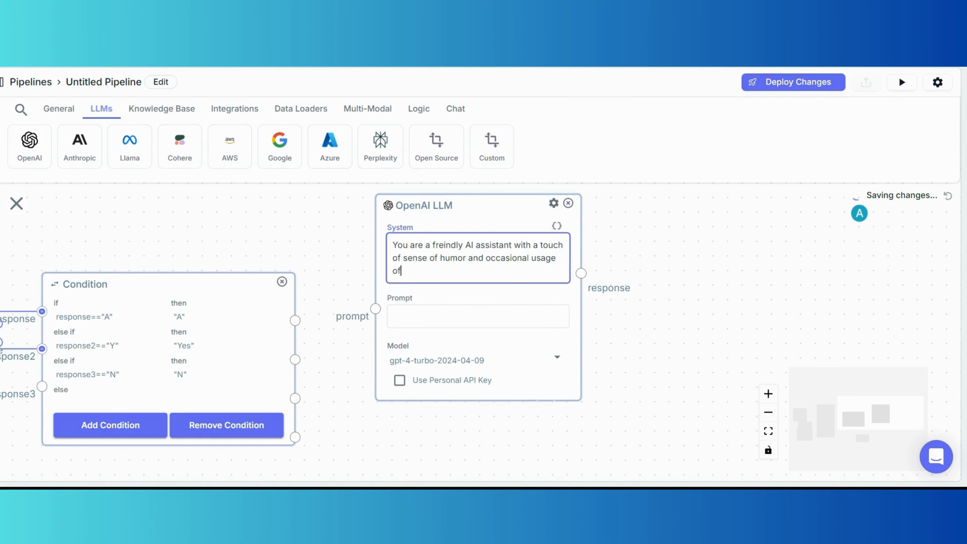
text( emjoi)
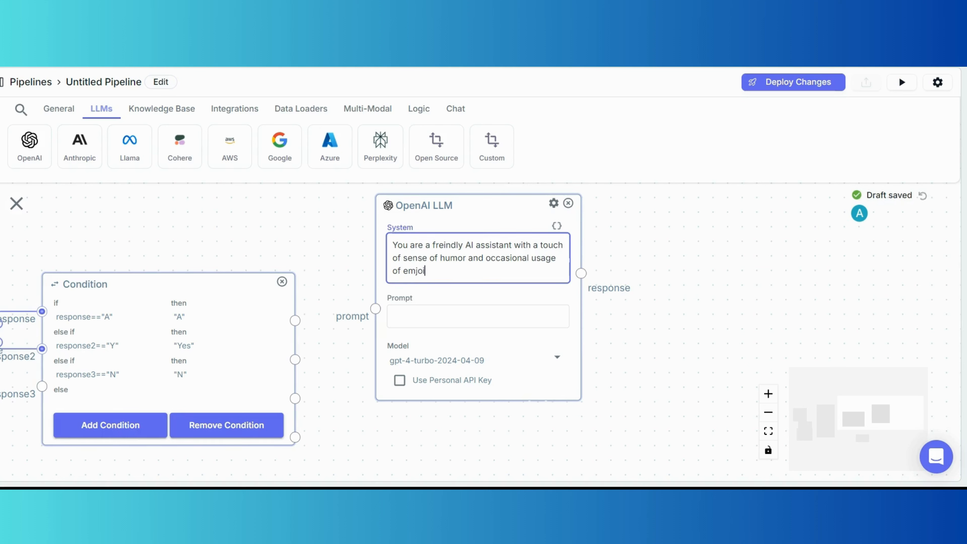
text(s.)
Add the line instructing it to answer the user's questions with general knowledge it has.
key(Return)
text(A)
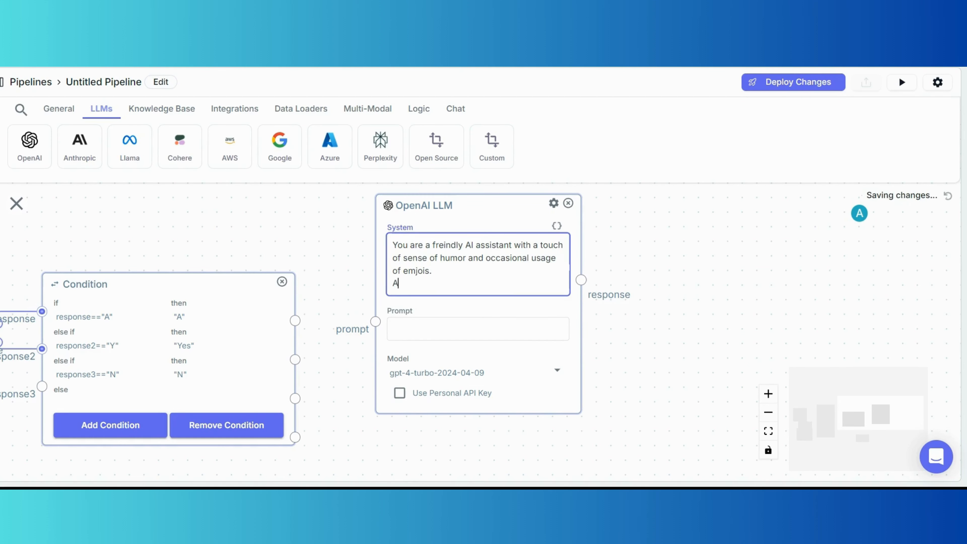
text(nswer user's)
key(BackSpace)
text('s questions)
key(BackSpace)
text(with a)
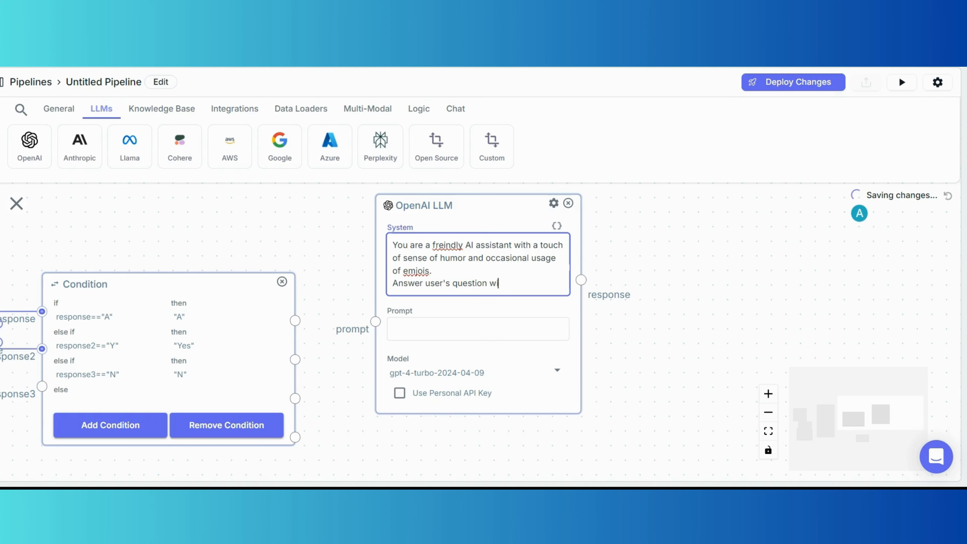
text( touch of sen)
key(BackSpace)
key(BackSpace)
key(BackSpace)
text(genne)
key(BackSpace)
key(BackSpace)
key(BackSpace)
text(eral knowledge you habe)
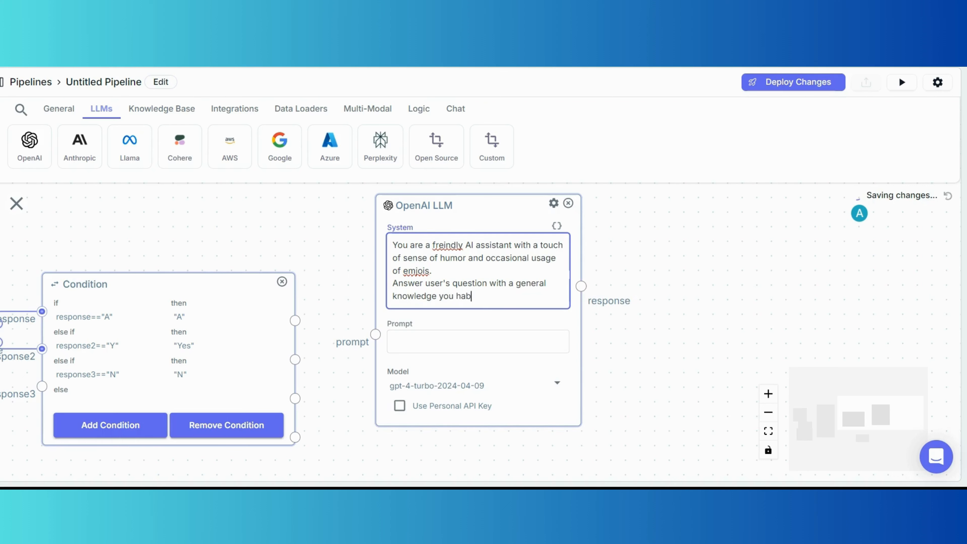
key(BackSpace)
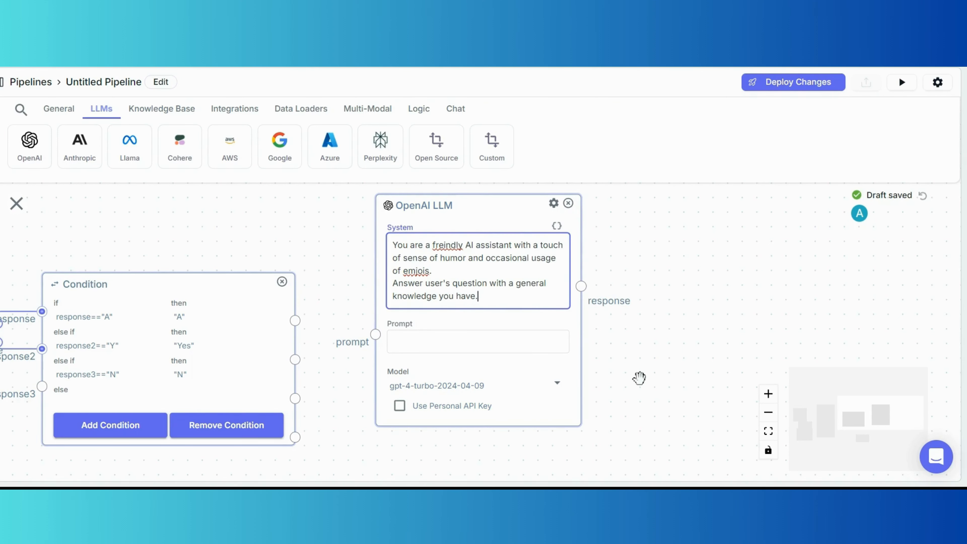
drag(631, 367, 631, 363)
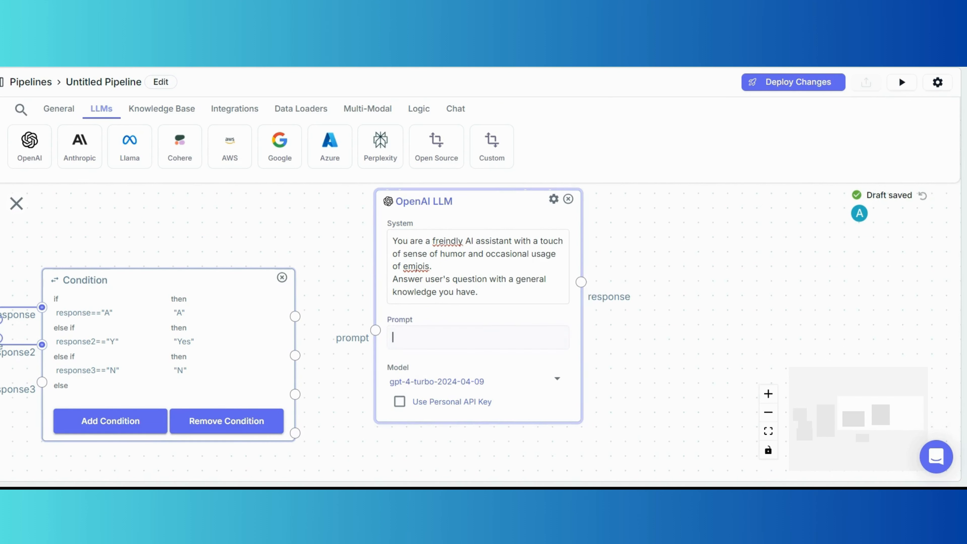
Type the prompt lines 'user message: {{message}}' and 'response: {{A}}'.
click(392, 336)
text(user )
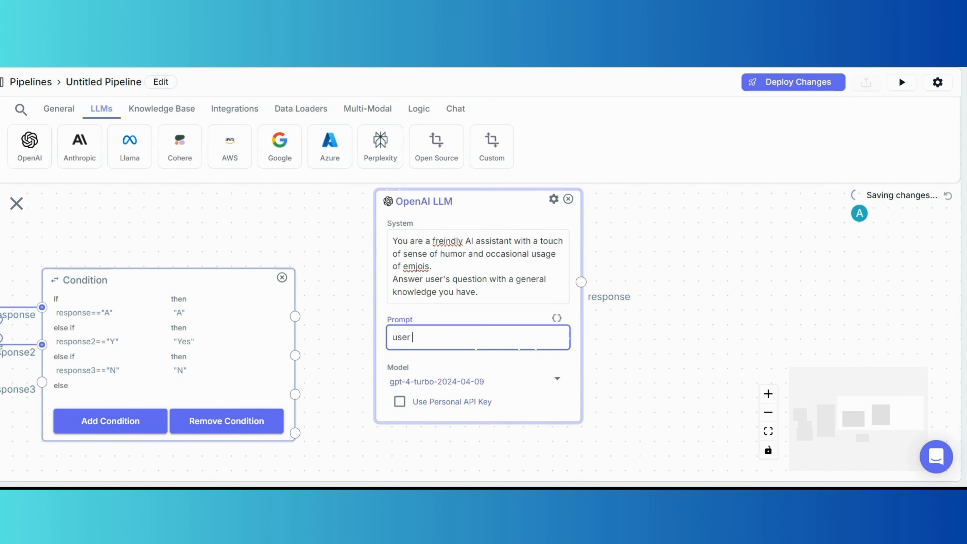
text(message: {{)
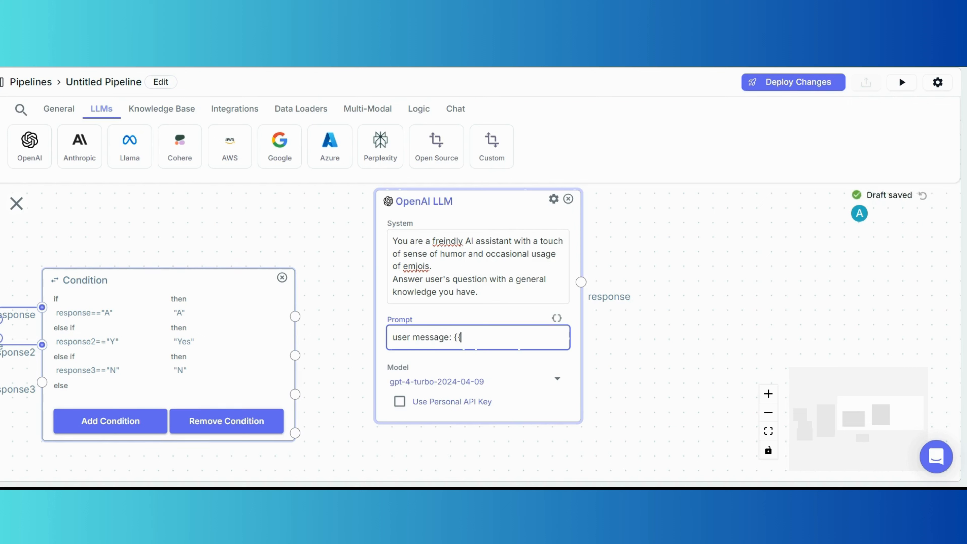
text(message}})
key(Return)
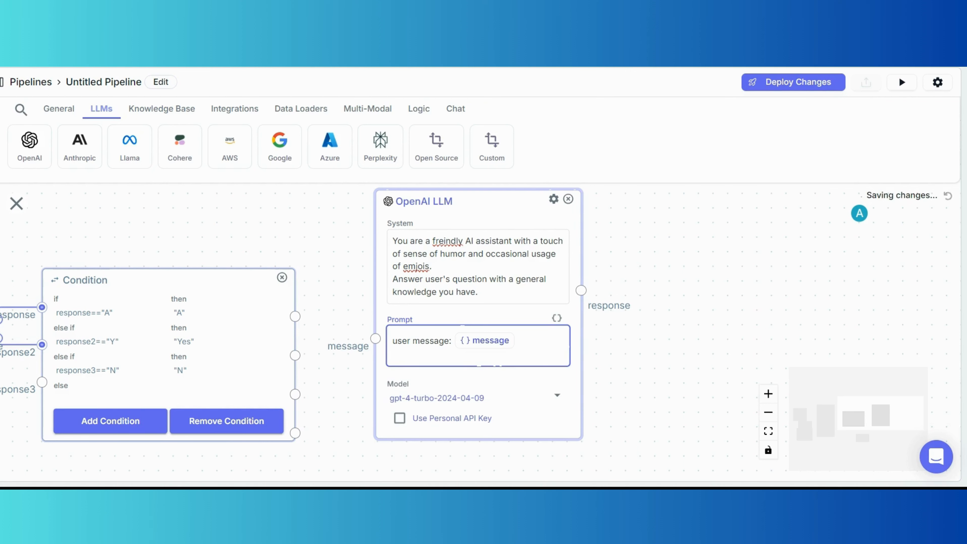
text(response)
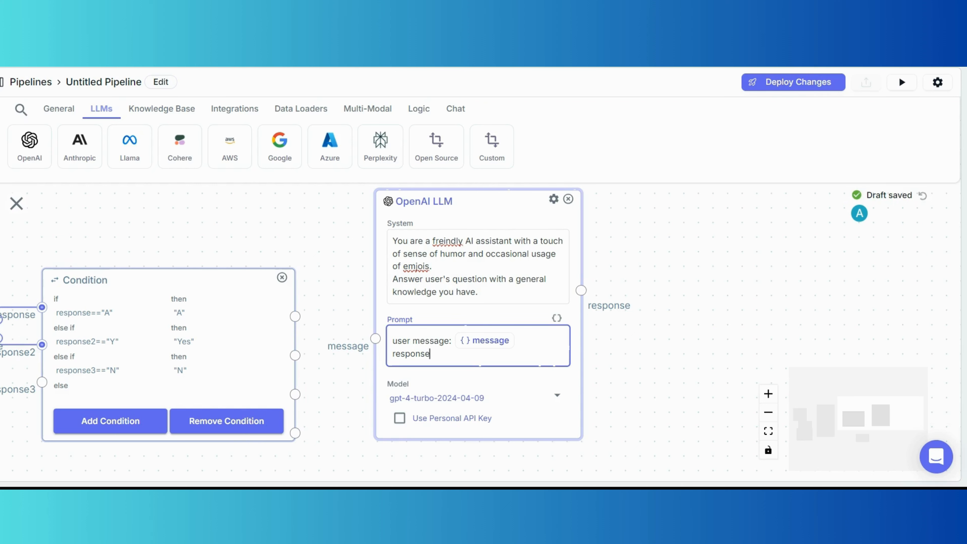
text(: {{)
text(A)
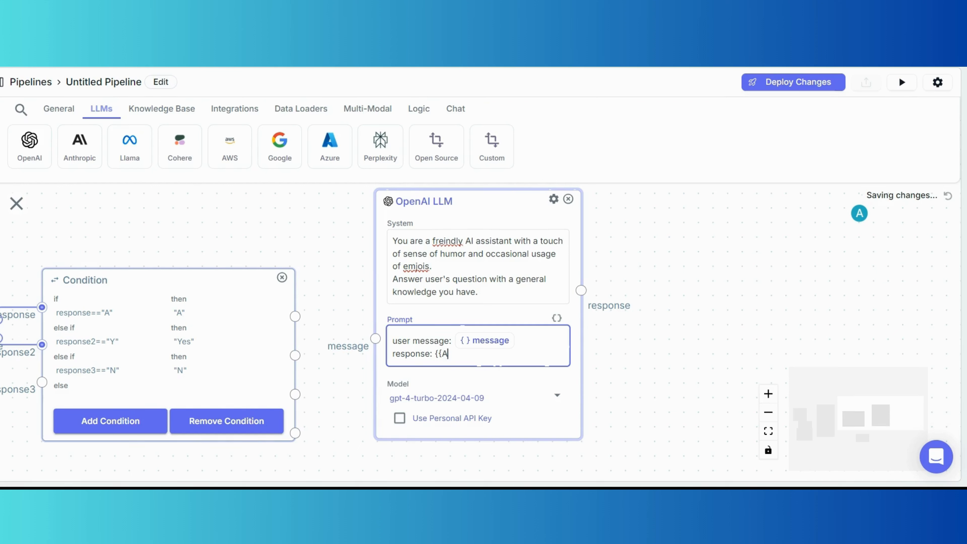
text(}})
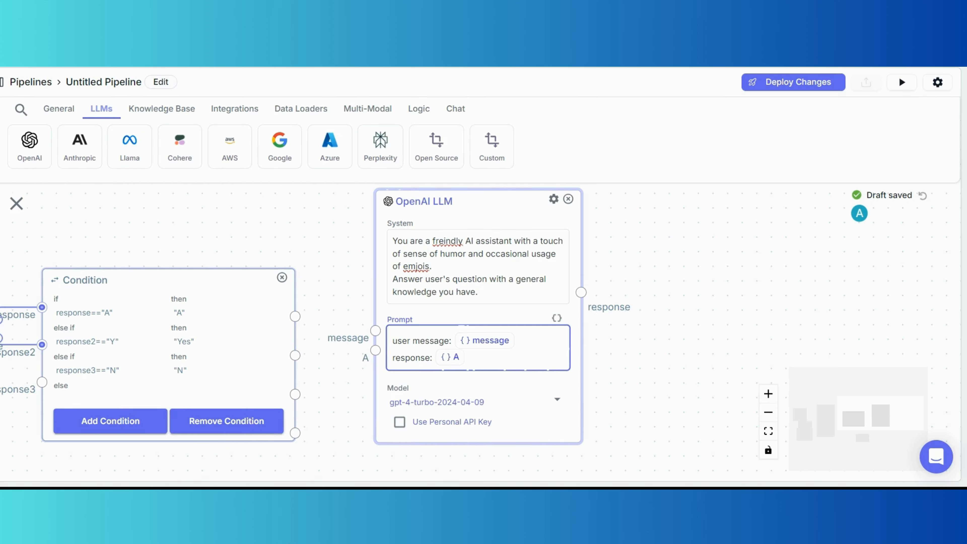
Wire A to the Condition's first output and message to the Input node's input_1.
drag(376, 349, 295, 316)
drag(321, 261, 356, 263)
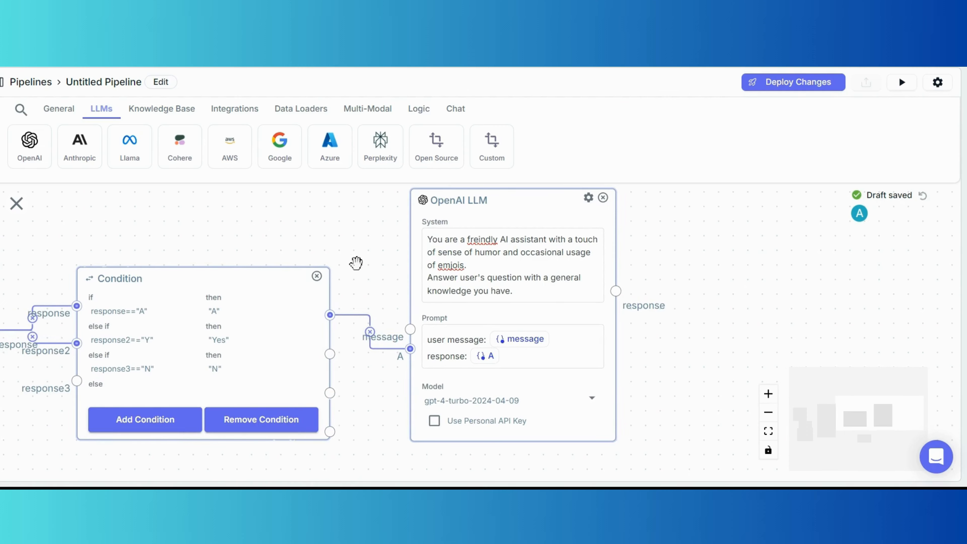
drag(410, 328, 142, 287)
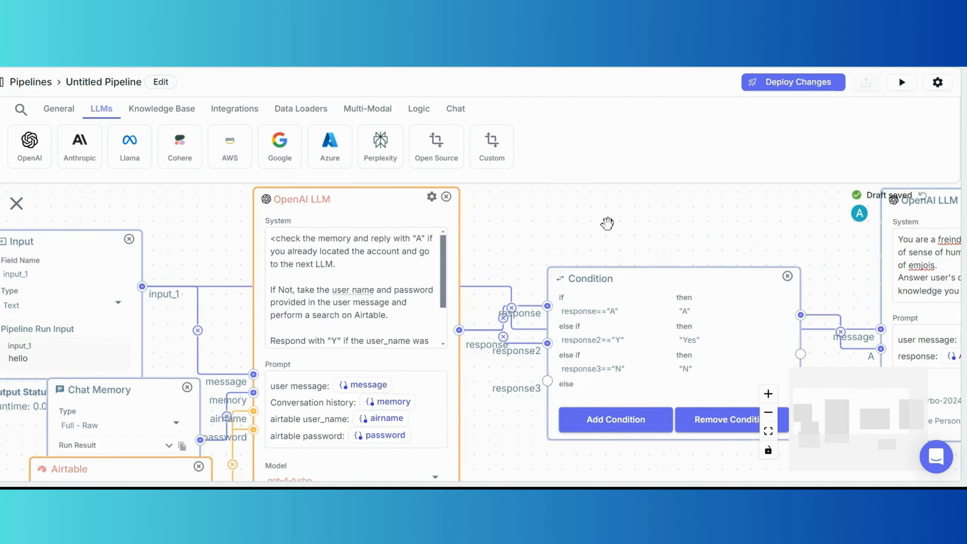
drag(606, 222, 461, 213)
Add the prompt line 'conversation history: {{memory}}'.
click(862, 346)
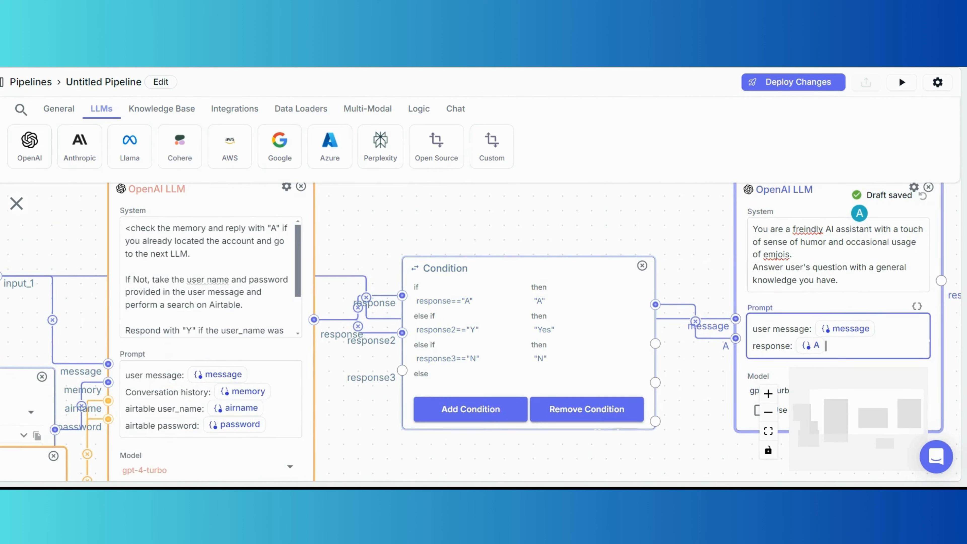
key(Return)
text(conversation)
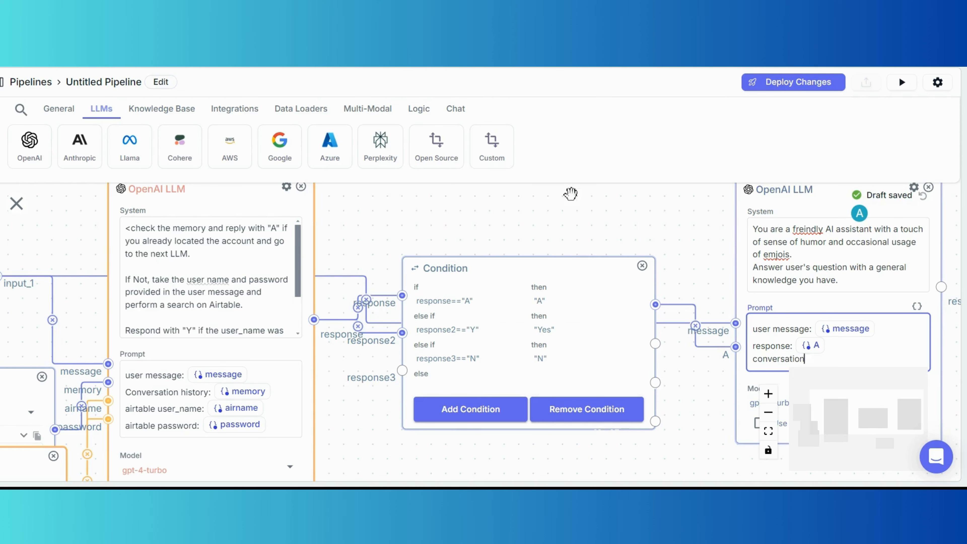
drag(570, 193, 397, 208)
text(sation)
click(616, 373)
text(histo)
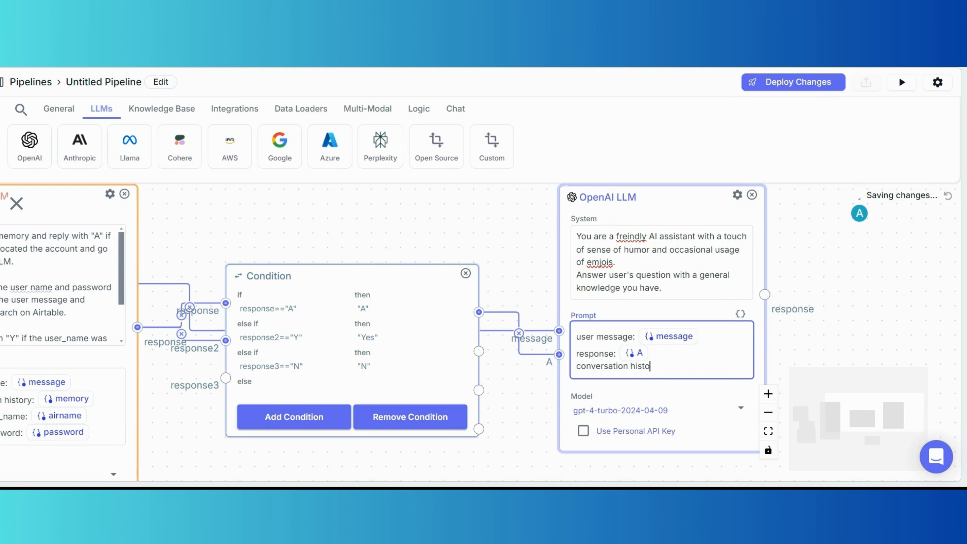
text(ry: PP)
text({{)
text(memory)
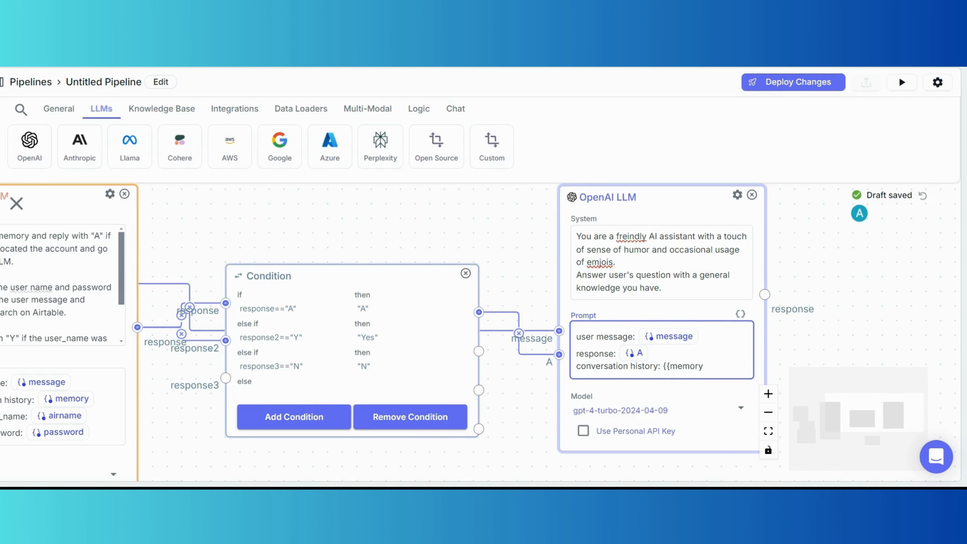
text(}})
scroll(538, 348, down, 3)
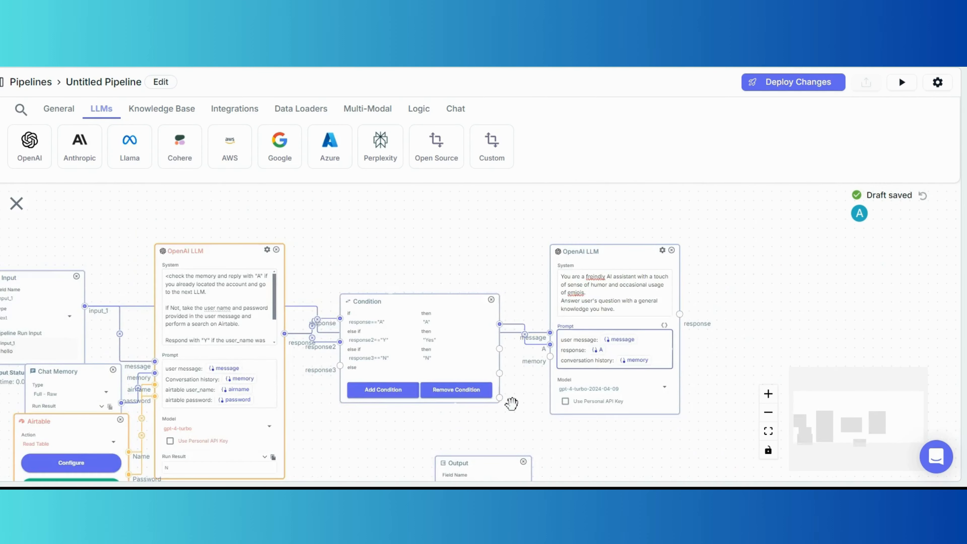
Link the LLM's memory input to Chat Memory and move Chat Memory above the Condition.
drag(512, 404, 654, 364)
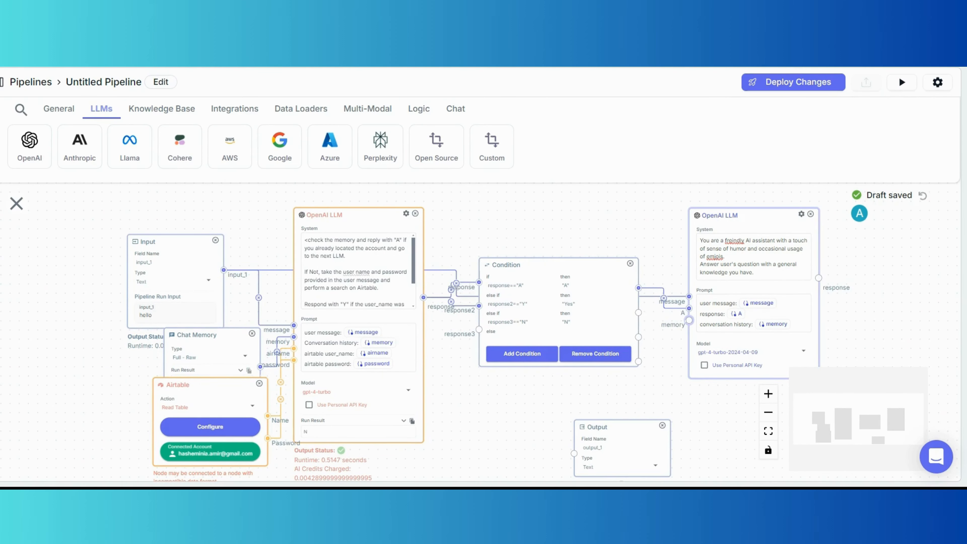
drag(689, 320, 315, 333)
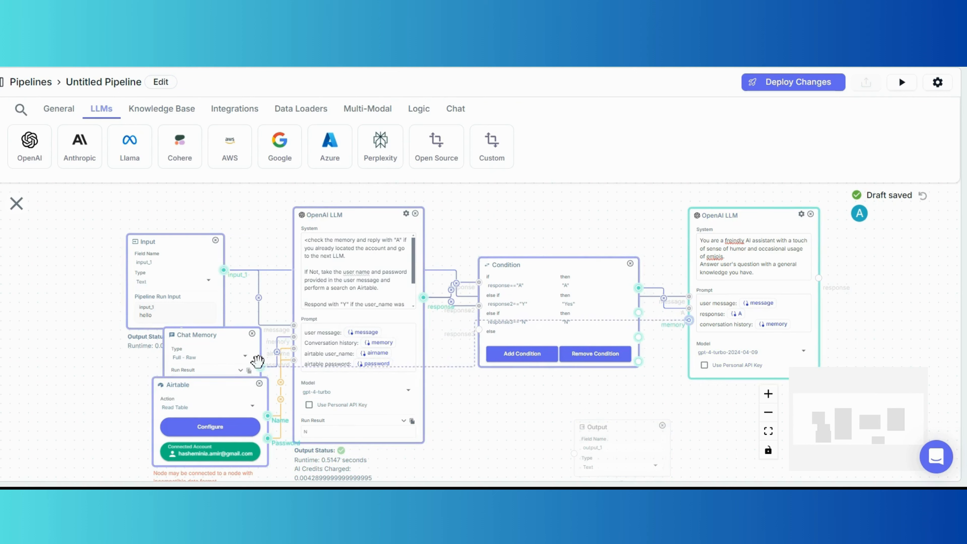
drag(257, 361, 259, 364)
drag(231, 327, 542, 181)
Delete the unused Output node and move the right LLM node up and right.
drag(546, 431, 544, 325)
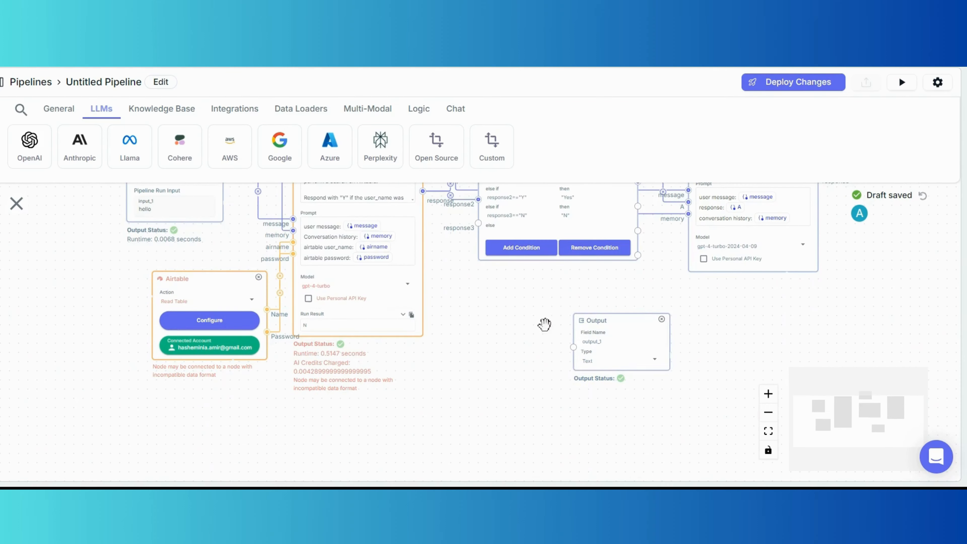
click(662, 320)
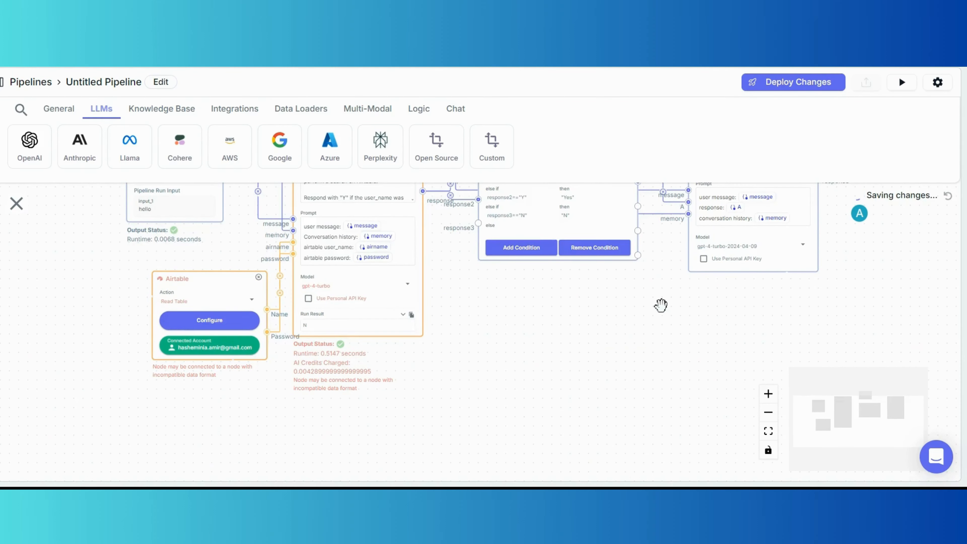
drag(661, 304, 506, 373)
scroll(564, 362, down, 1)
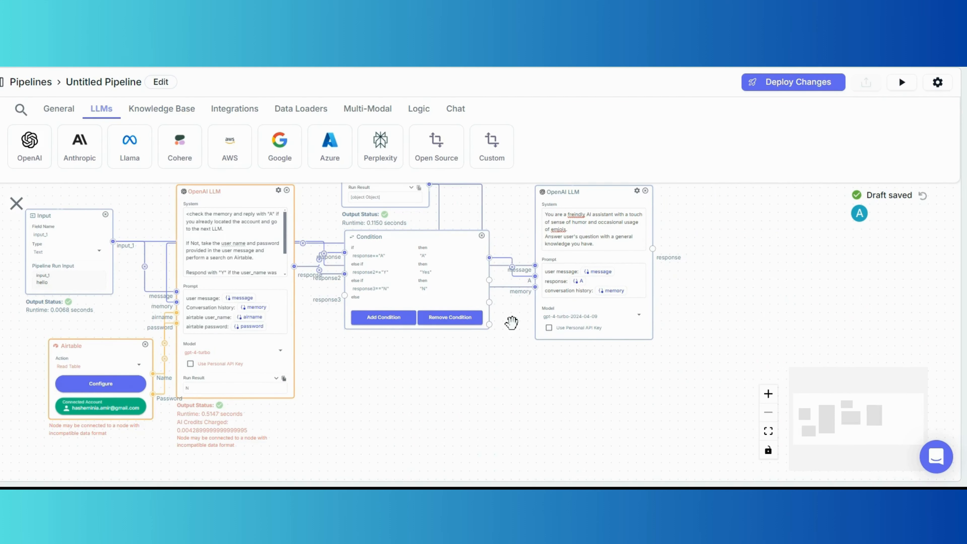
drag(511, 323, 496, 353)
click(596, 223)
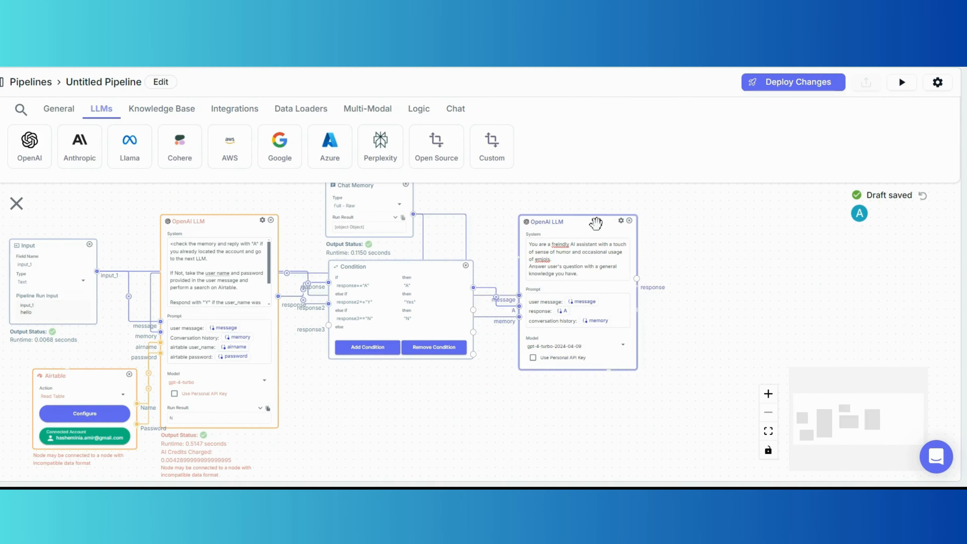
drag(597, 223, 619, 173)
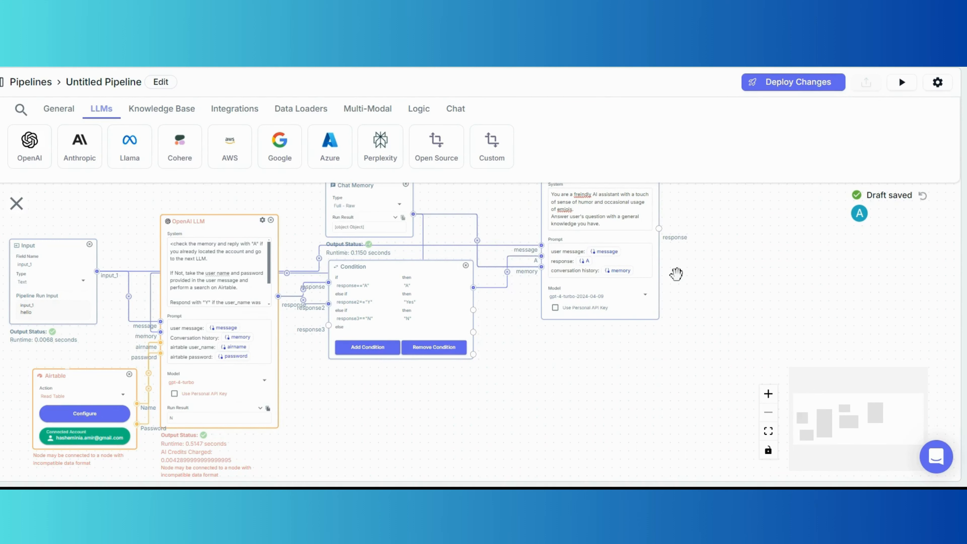
drag(771, 287, 737, 298)
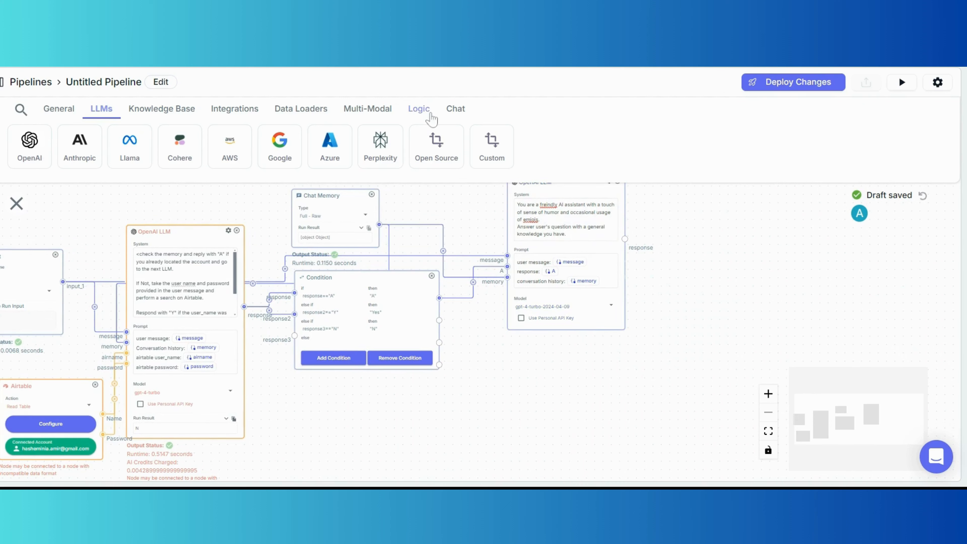
Add a Merge node beside the new LLM and feed the LLM's response into it.
click(419, 111)
drag(134, 141, 801, 323)
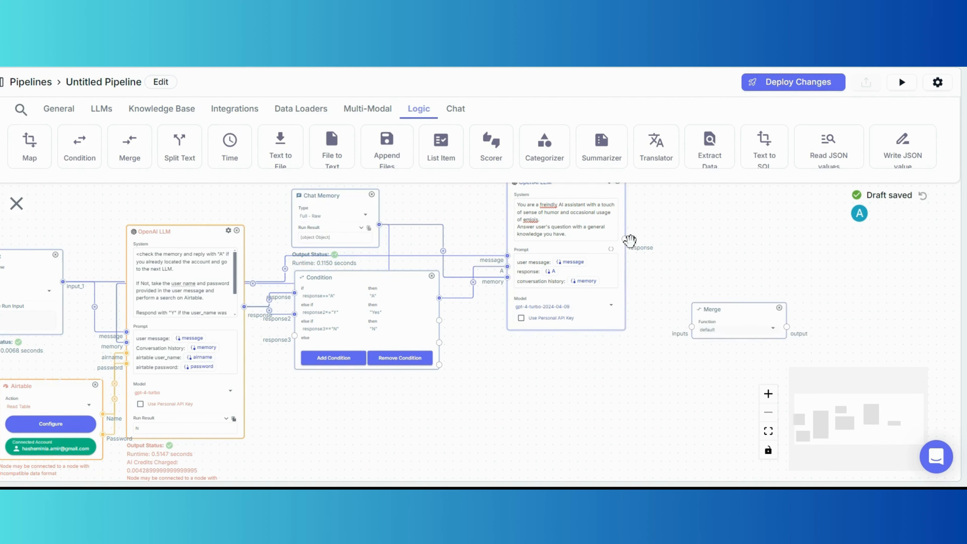
drag(625, 239, 692, 327)
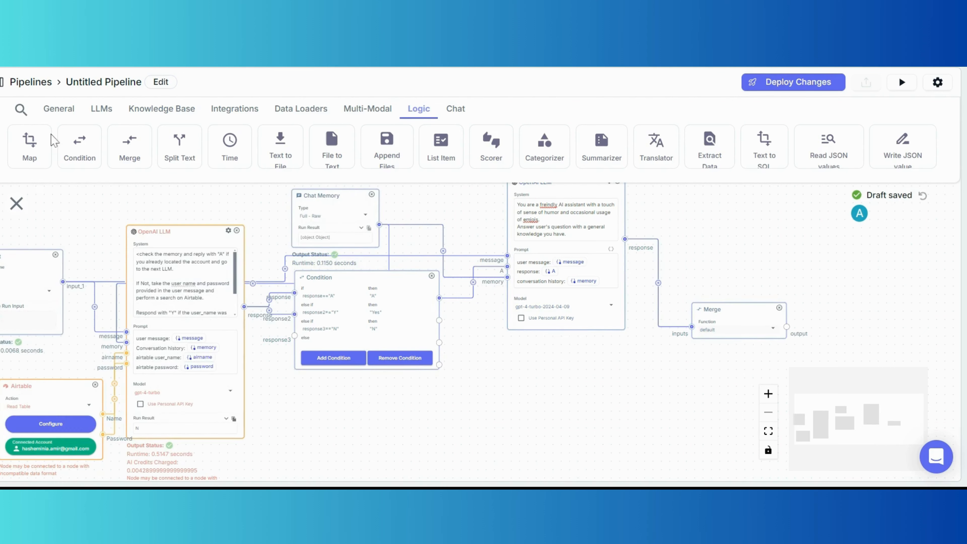
Add an Output node (output_1) right of the Merge and connect the Merge output to it.
click(53, 110)
drag(80, 146, 878, 322)
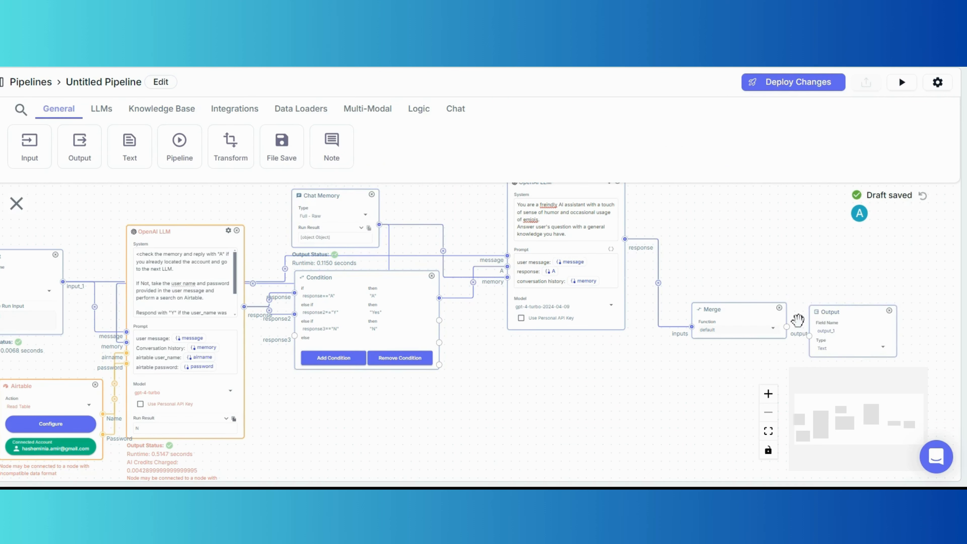
drag(786, 326, 812, 334)
drag(658, 221, 658, 255)
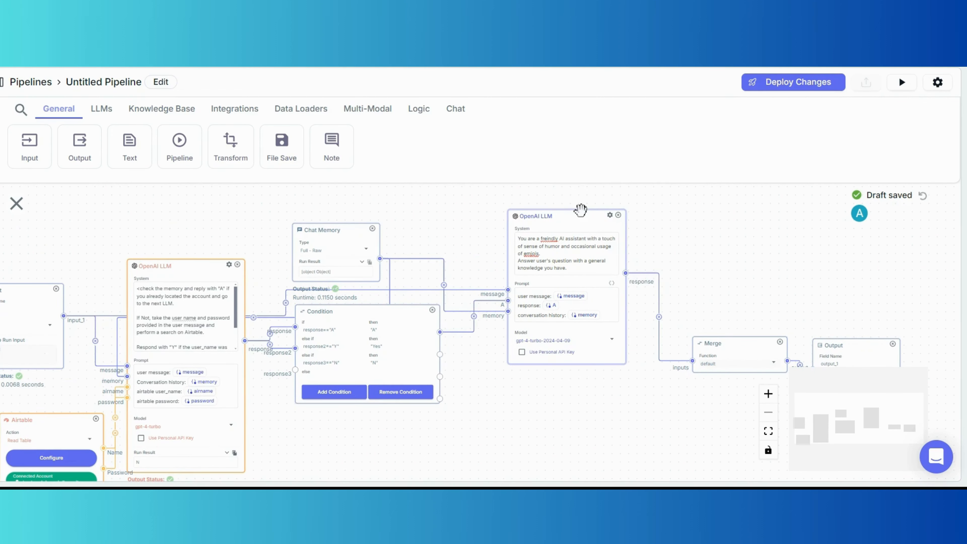
Duplicate the right OpenAI LLM node and place the copy below the original.
right_click(584, 224)
click(585, 228)
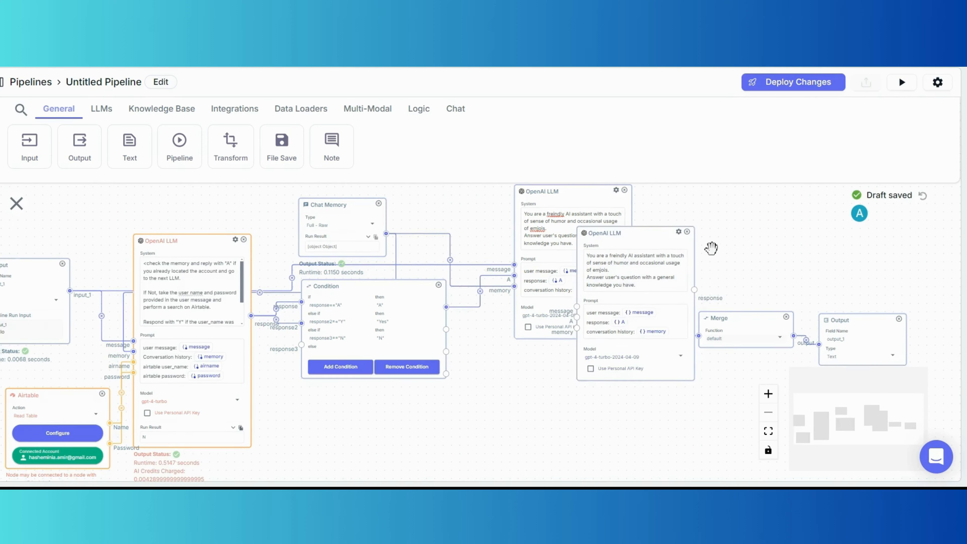
drag(652, 235, 700, 290)
scroll(647, 374, down, 2)
drag(466, 366, 501, 363)
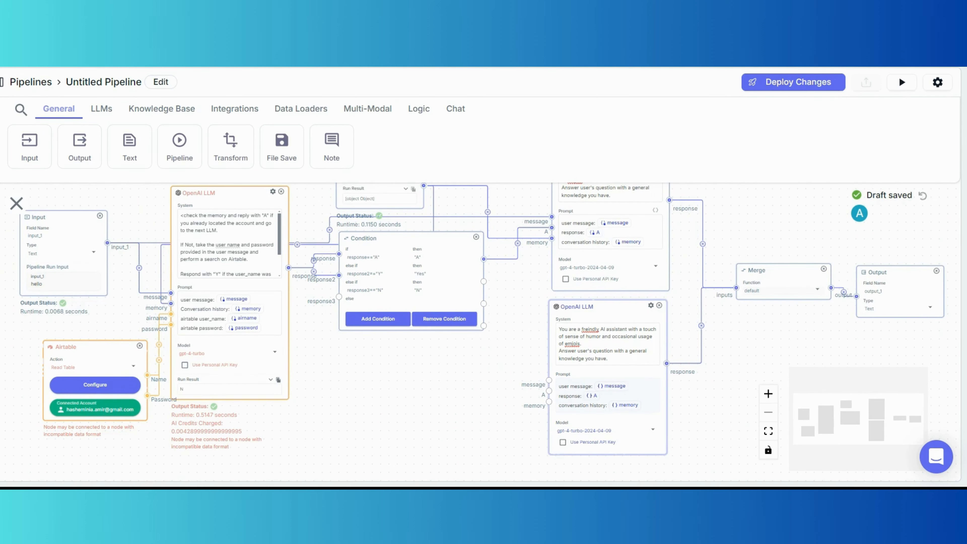
scroll(529, 395, up, 5)
Change the copied LLM's prompt variable after 'response:' to {{Y}}.
click(672, 429)
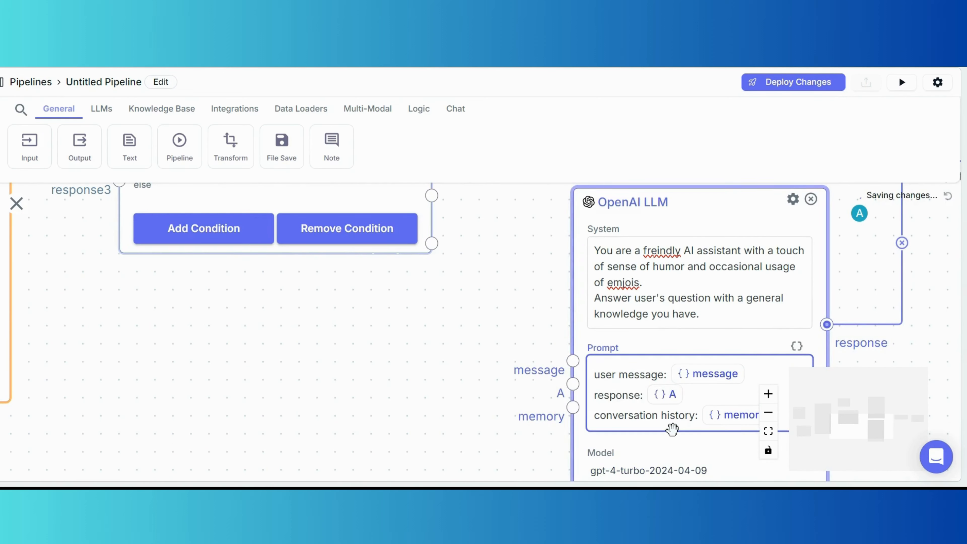
key(BackSpace)
text({{B)
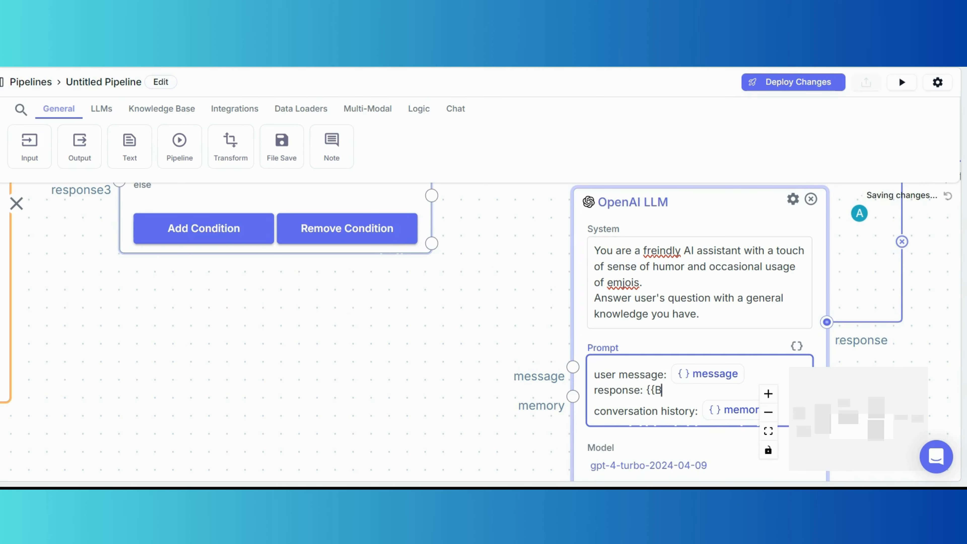
key(BackSpace)
scroll(410, 313, down, 5)
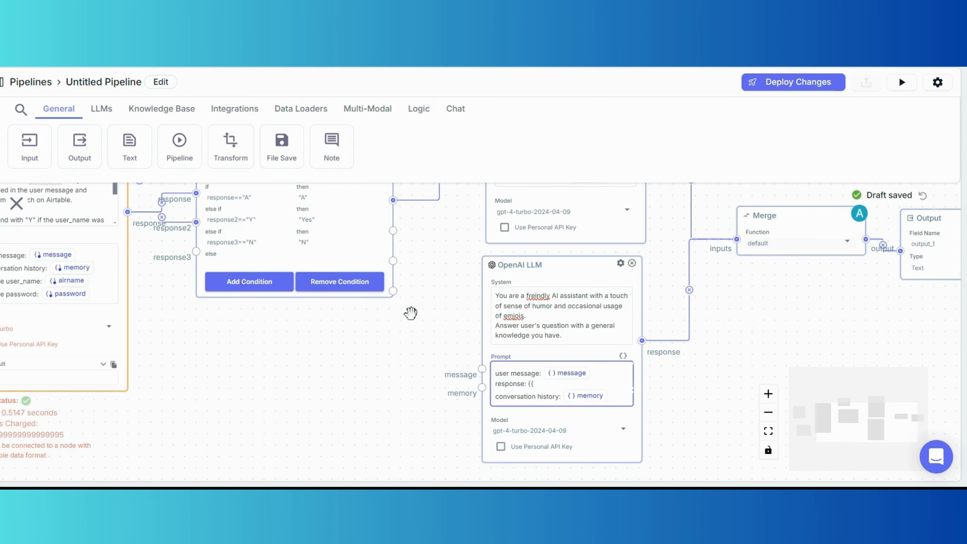
scroll(181, 255, up, 3)
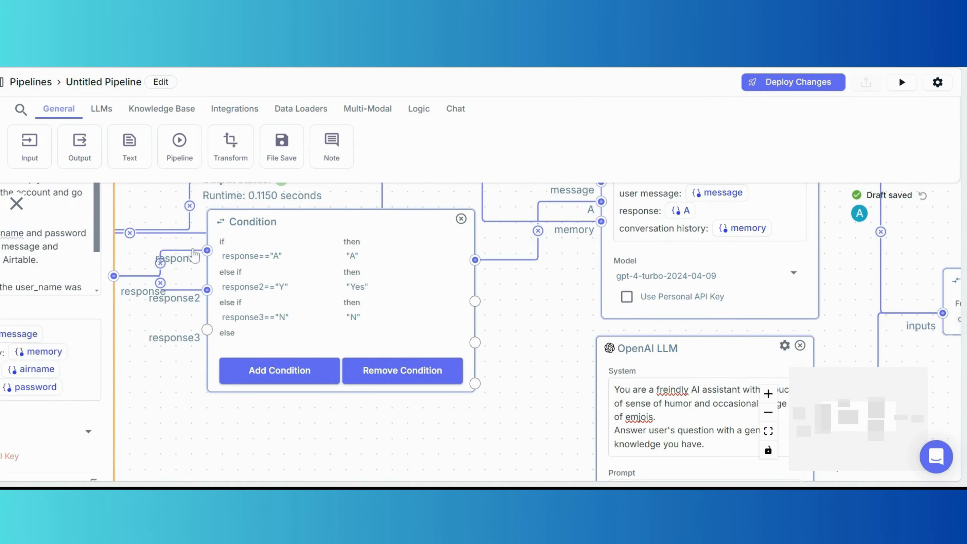
scroll(194, 255, down, 2)
drag(421, 425, 371, 298)
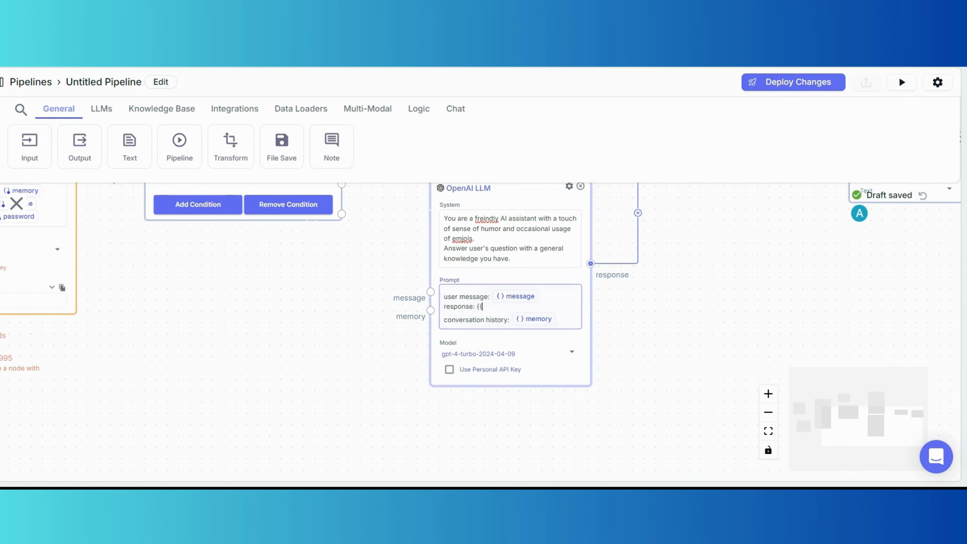
text(Y}})
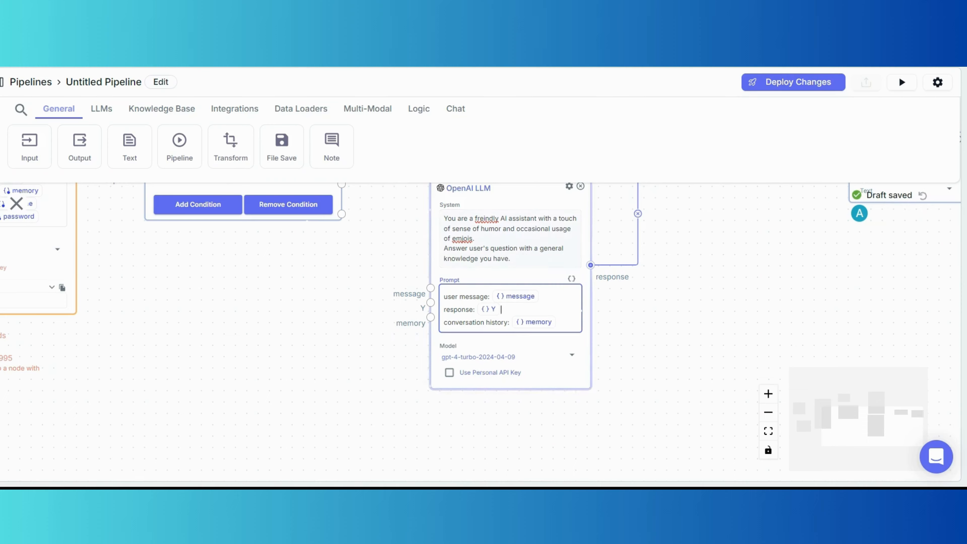
Connect the Condition's second output to Y and Input input_1 to the LLM's message.
drag(304, 292, 373, 376)
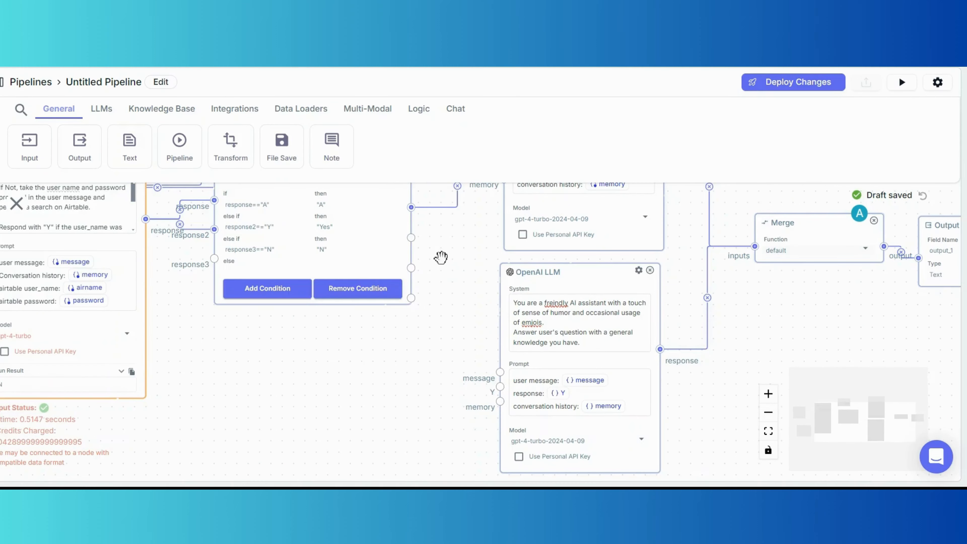
drag(411, 237, 500, 387)
drag(414, 388, 492, 388)
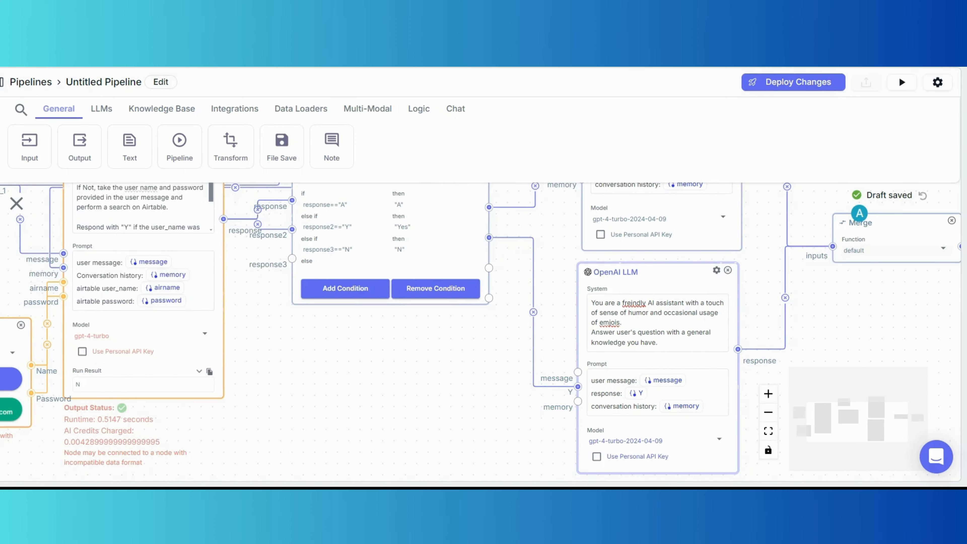
drag(578, 372, 284, 188)
drag(664, 431, 466, 431)
Wire the lower LLM's memory input to the Chat Memory output.
drag(671, 400, 475, 153)
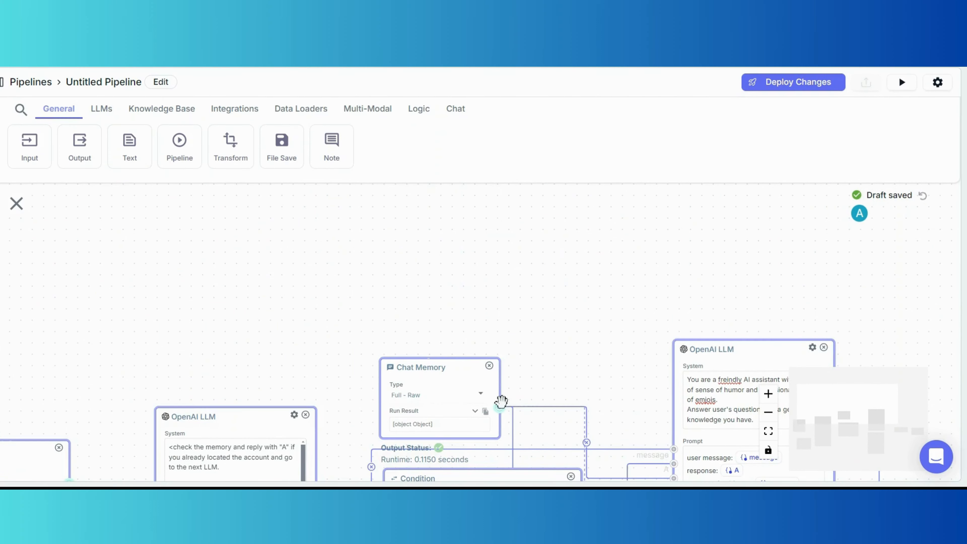
drag(502, 402, 501, 404)
drag(568, 335, 503, 173)
scroll(538, 351, down, 3)
drag(571, 375, 505, 390)
scroll(507, 359, up, 4)
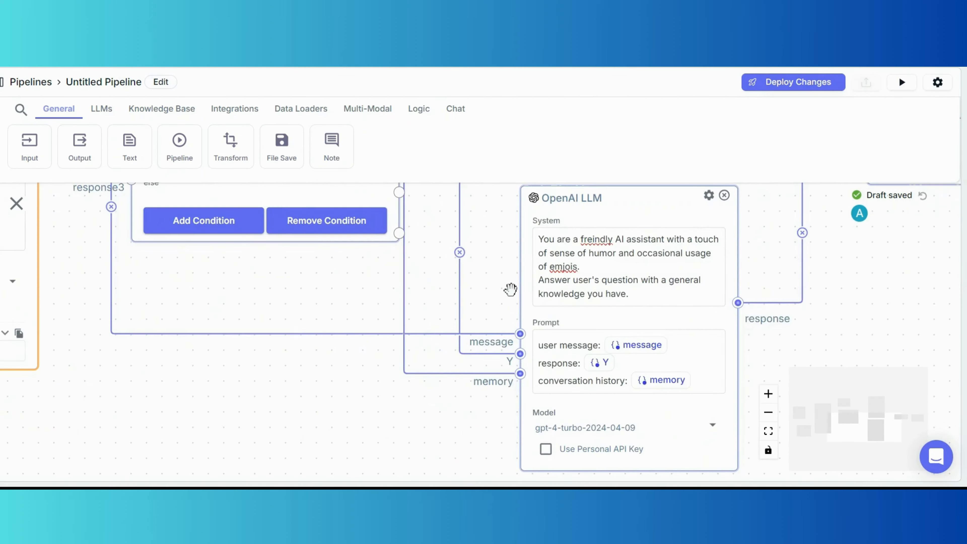
drag(511, 290, 469, 331)
Replace the lower LLM's System prompt with 'inform the users that you have successfully located their account'.
click(629, 323)
key(ctrl+a)
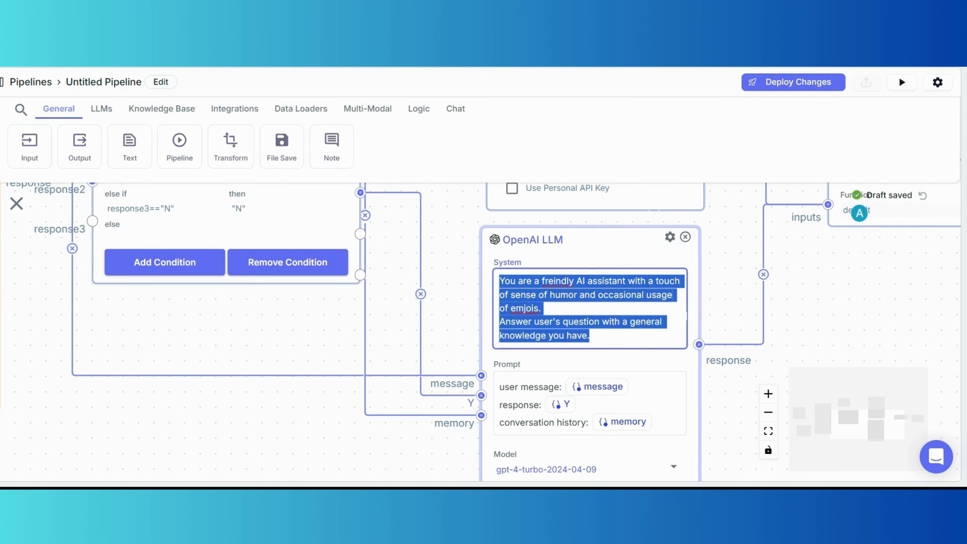
text(infor)
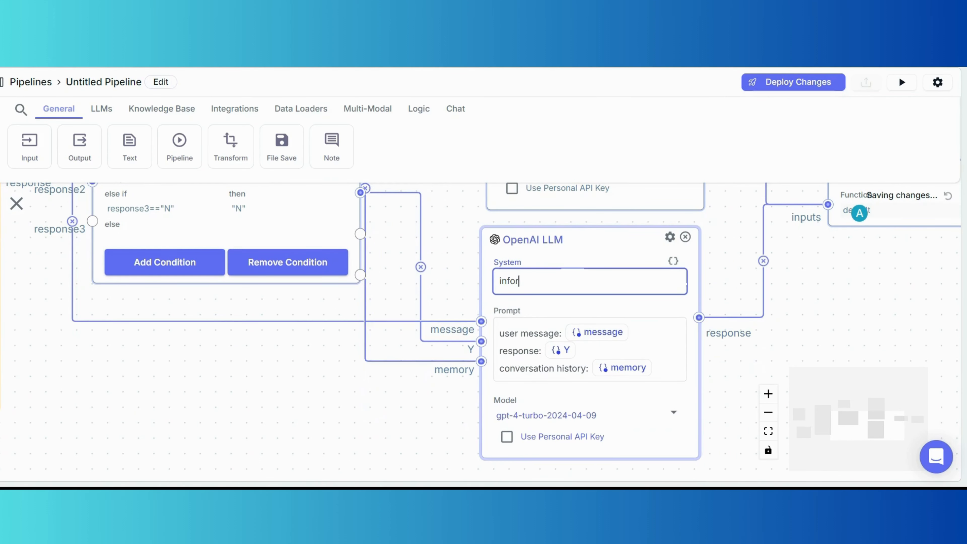
text(m the users t)
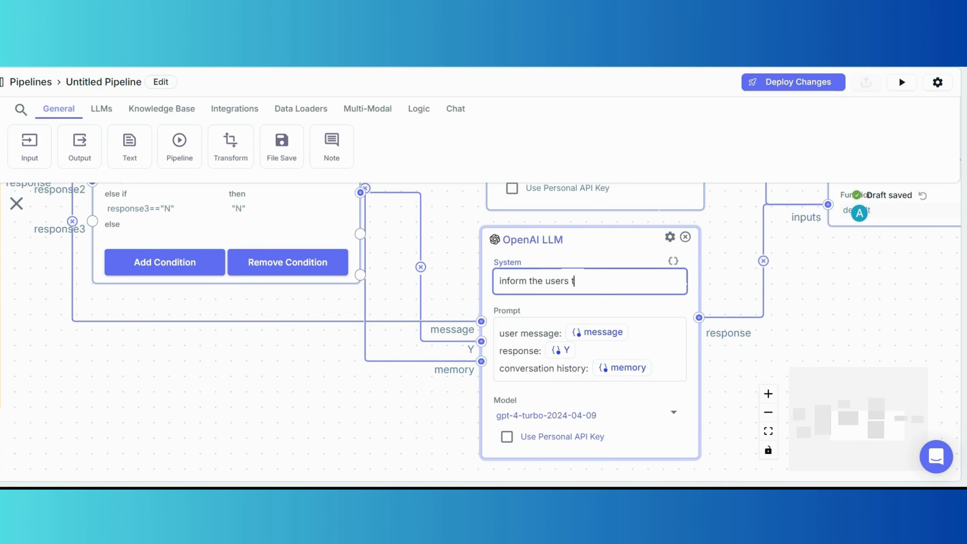
text(hat you hav)
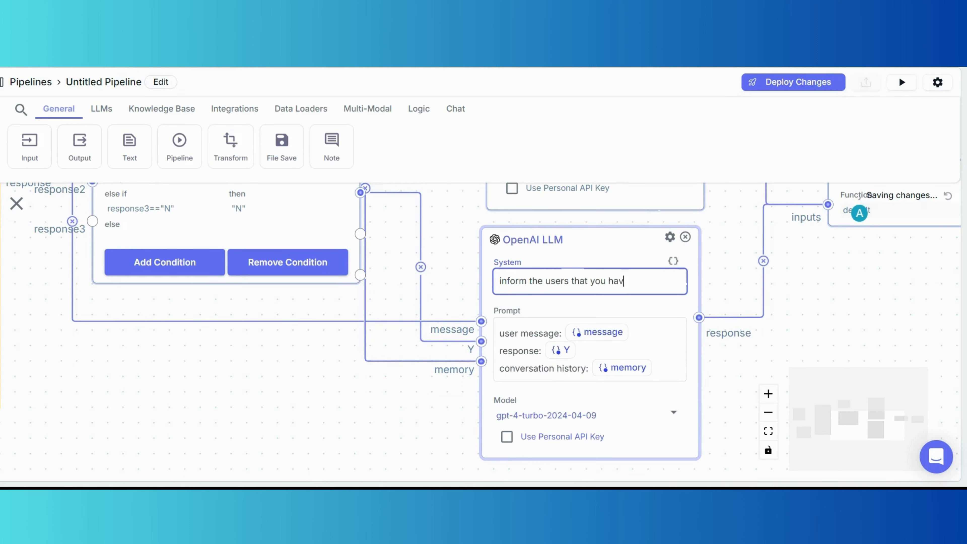
text(e successfullu logg)
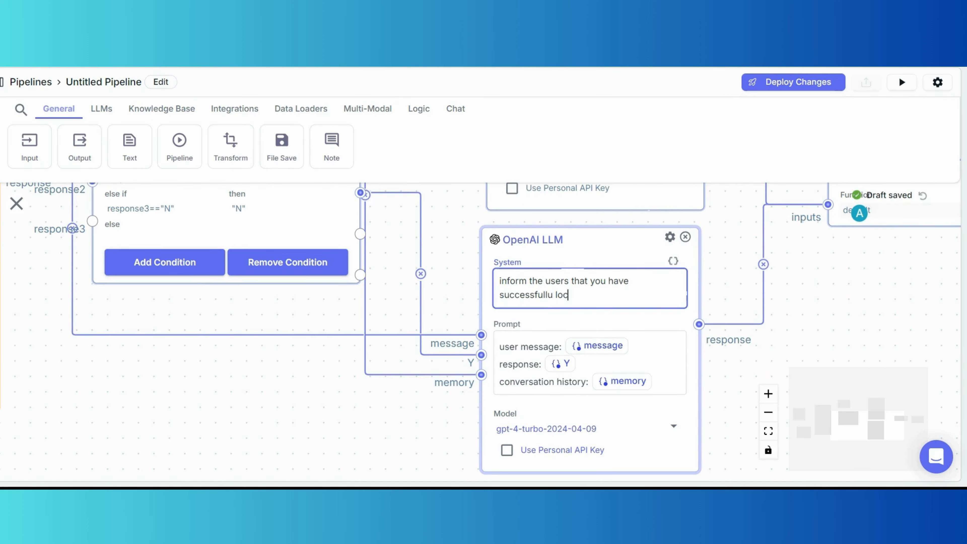
key(BackSpace)
key(BackSpace)
key(BackSpace)
key(BackSpace)
key(BackSpace)
key(BackSpace)
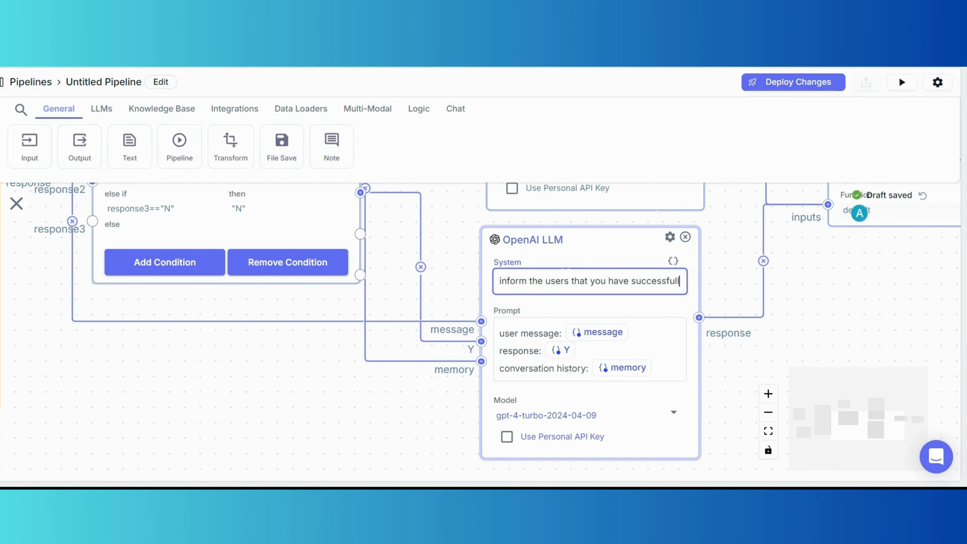
text(y located their account)
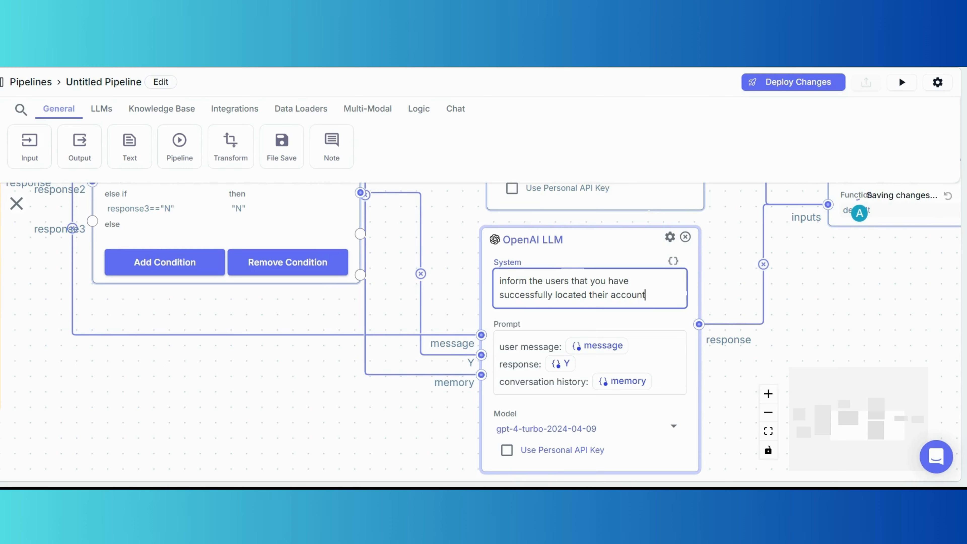
scroll(501, 261, up, 1)
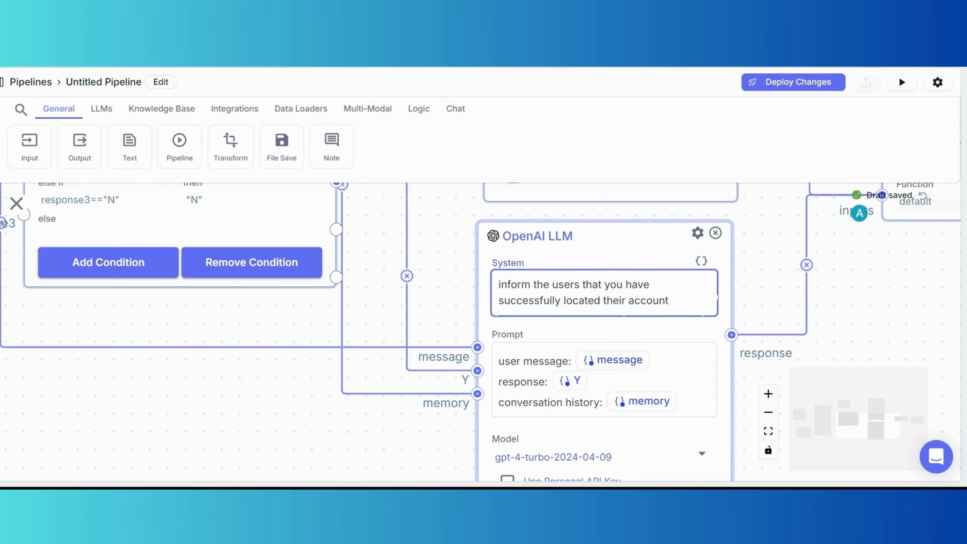
scroll(713, 274, down, 5)
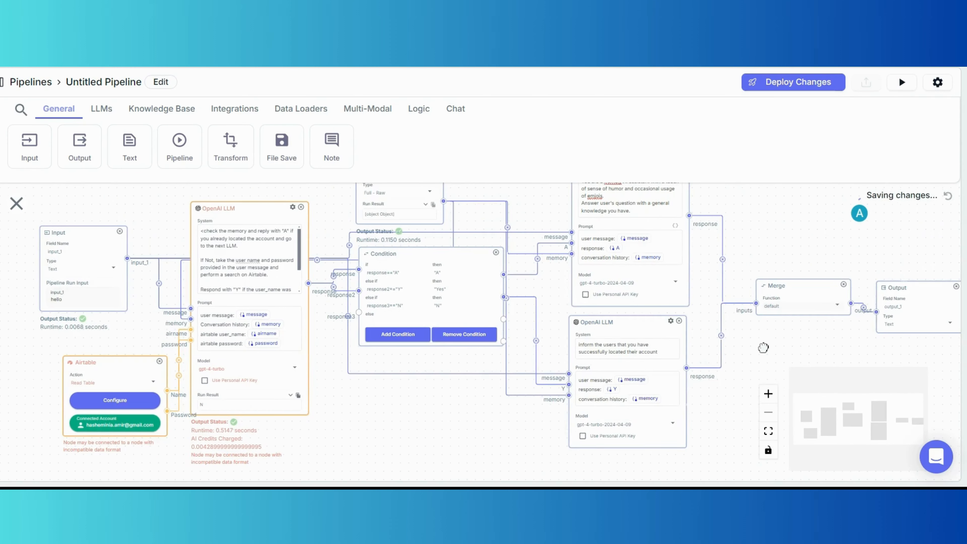
Duplicate the account-located reply LLM and place the copy below it.
click(669, 321)
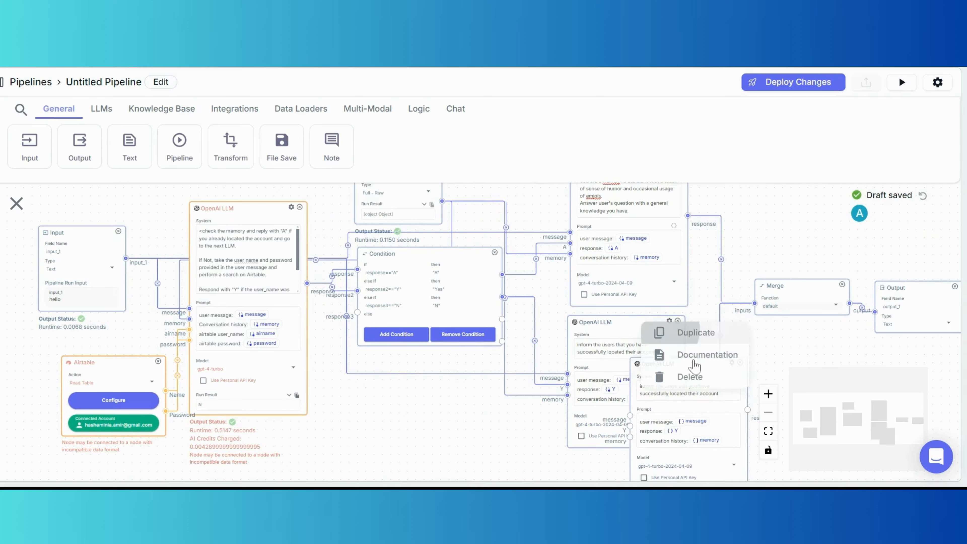
click(693, 333)
scroll(694, 343, down, 3)
drag(685, 284, 611, 381)
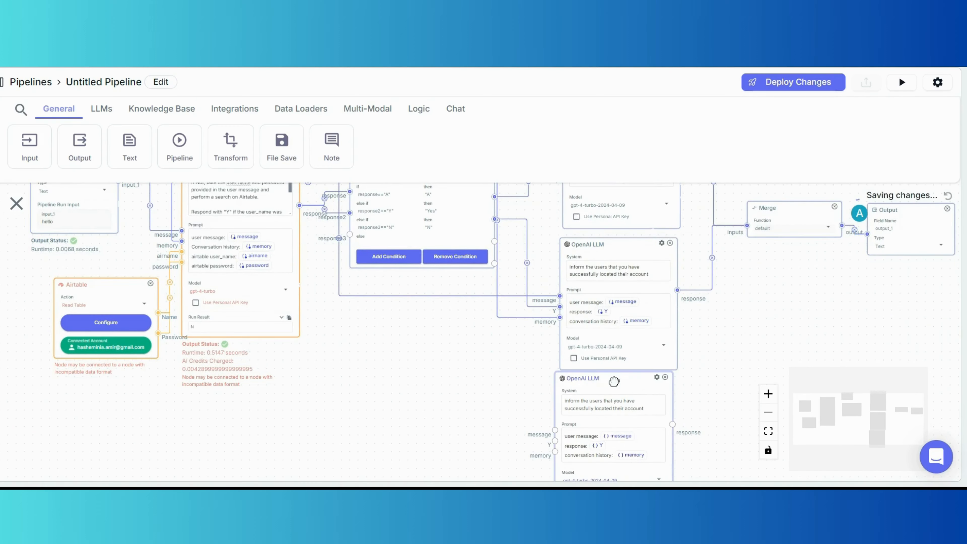
scroll(536, 352, down, 2)
scroll(554, 362, up, 2)
scroll(555, 363, down, 1)
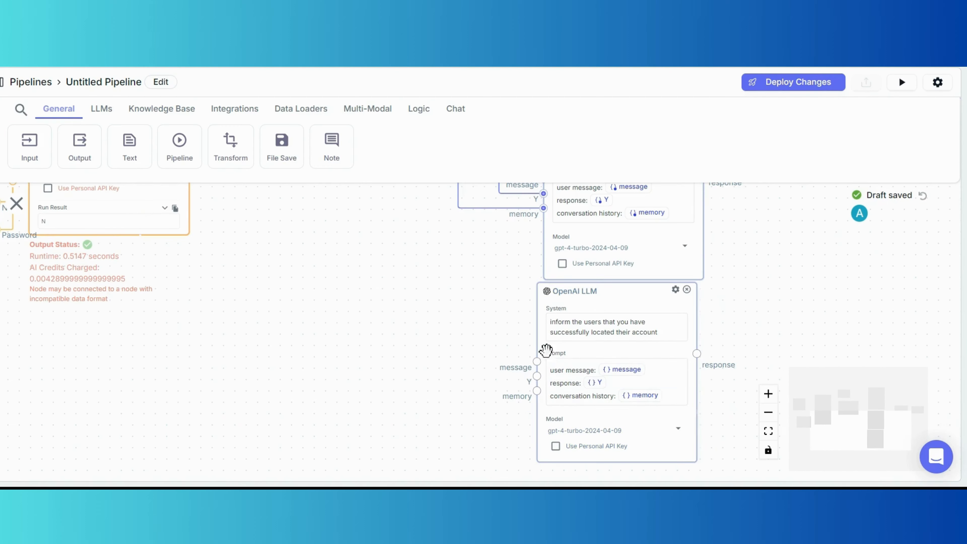
Change the copy's {{Y}} variable to {{N}} and connect the Condition's third output to N.
click(552, 365)
key(BackSpace)
key(BackSpace)
key(BackSpace)
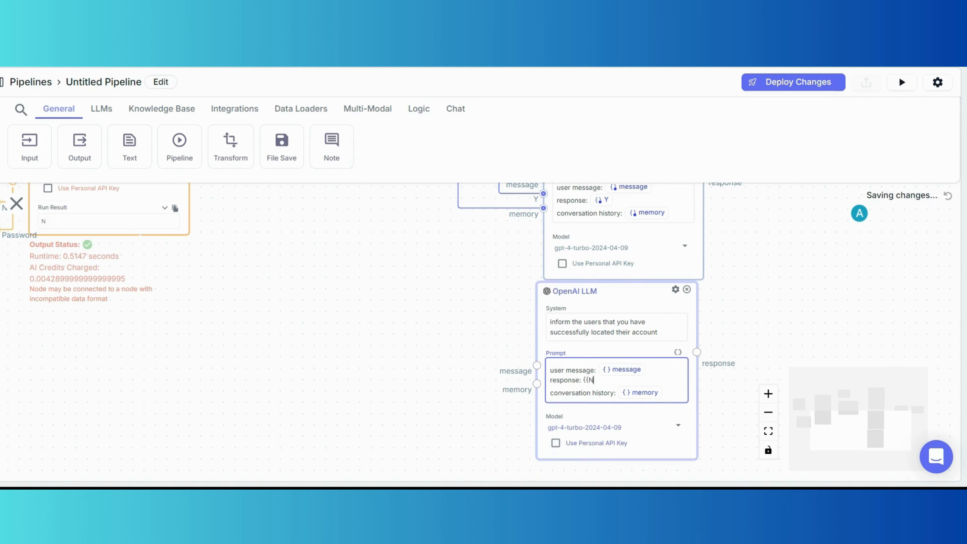
text(N}})
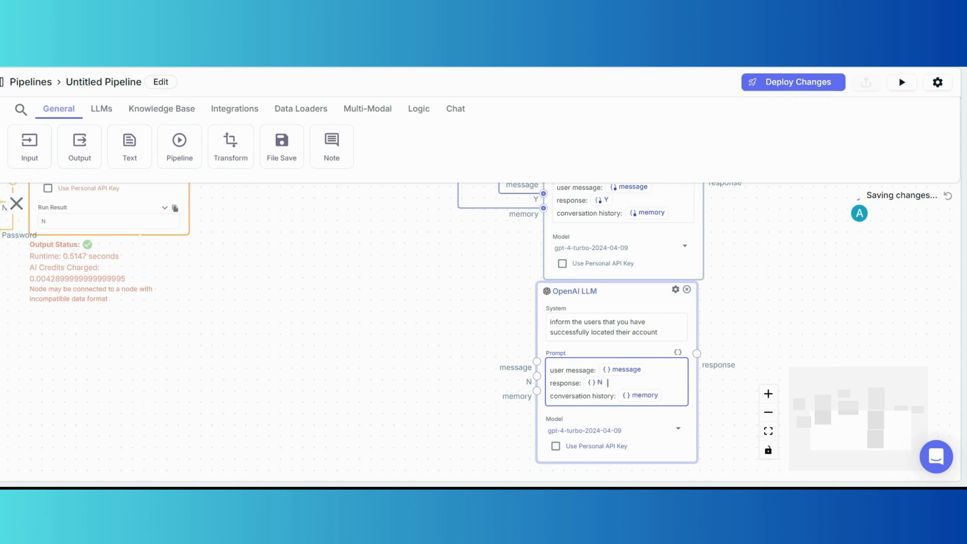
scroll(439, 367, down, 3)
drag(424, 296, 420, 345)
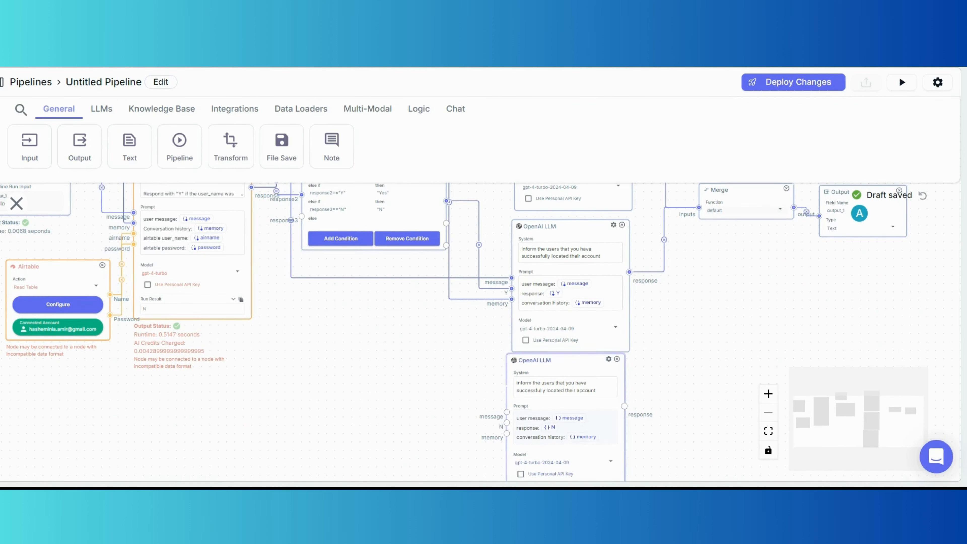
drag(507, 423, 447, 224)
drag(398, 388, 459, 372)
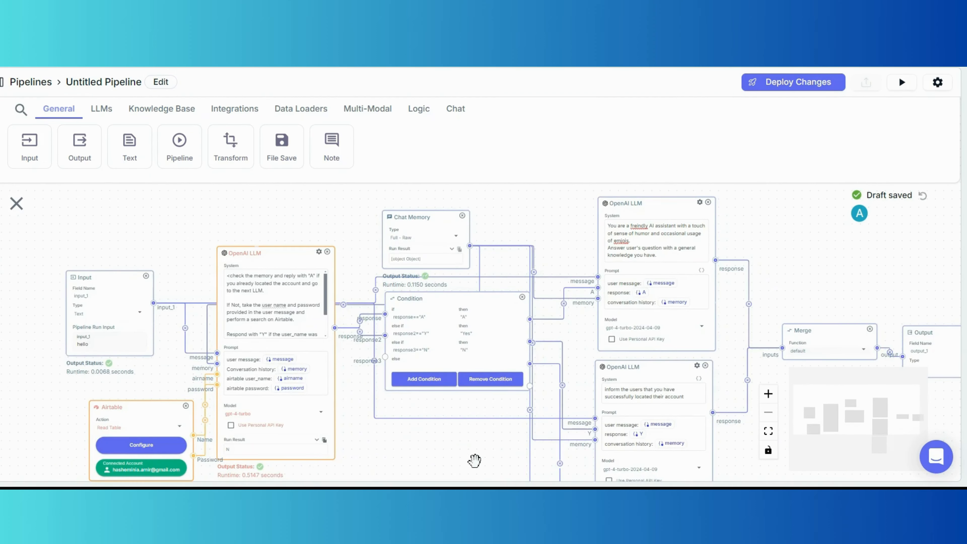
Connect the Input node to the copy's message and its response into Merge.
drag(475, 461, 481, 299)
drag(596, 391, 381, 312)
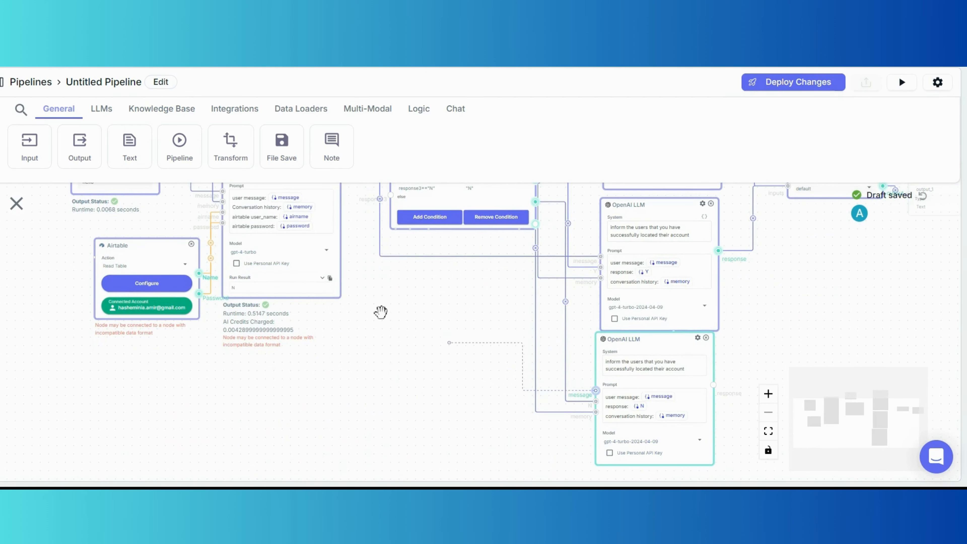
drag(156, 151, 124, 194)
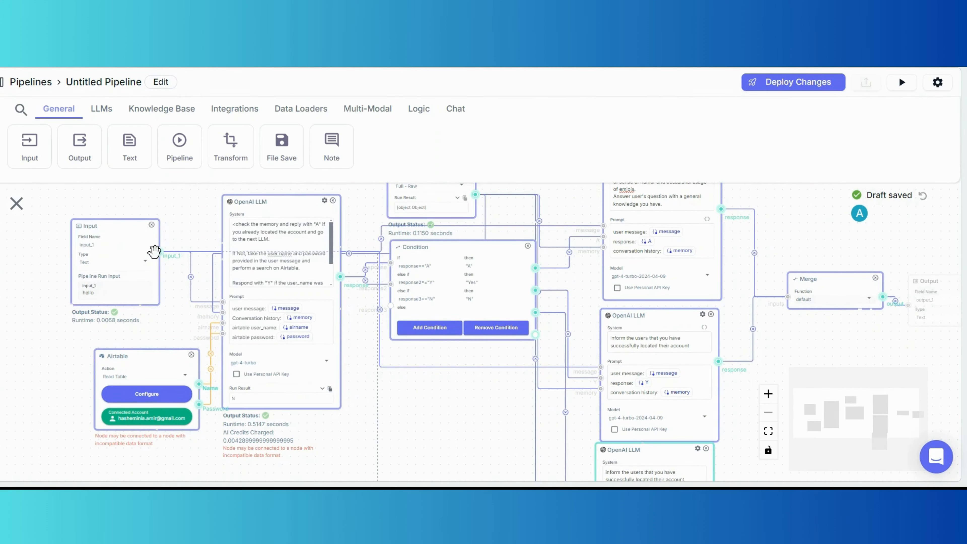
drag(154, 252, 157, 253)
drag(460, 430, 317, 371)
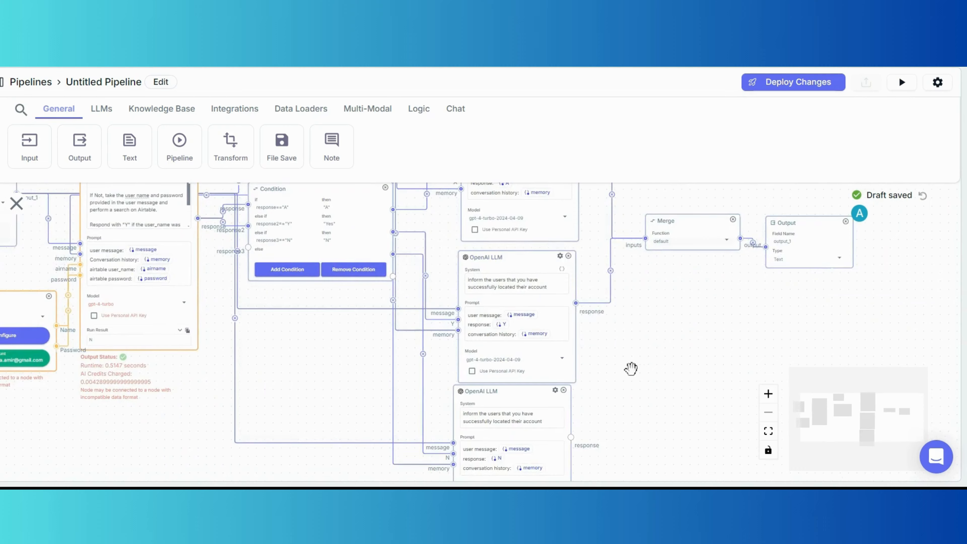
drag(631, 368, 583, 261)
drag(583, 419, 624, 283)
scroll(420, 287, up, 4)
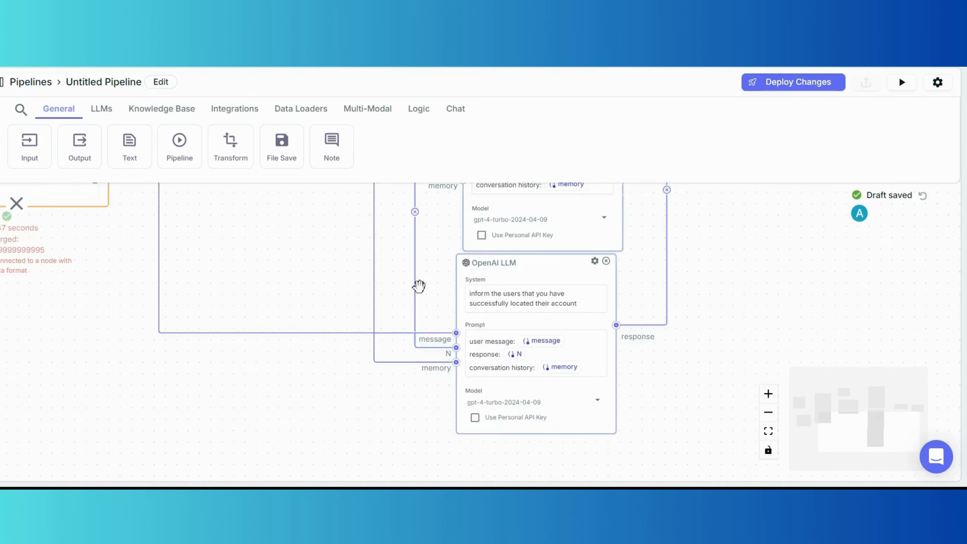
Rewrite the fourth LLM's System prompt: their account couldn't be found and they shall try one more time.
click(570, 310)
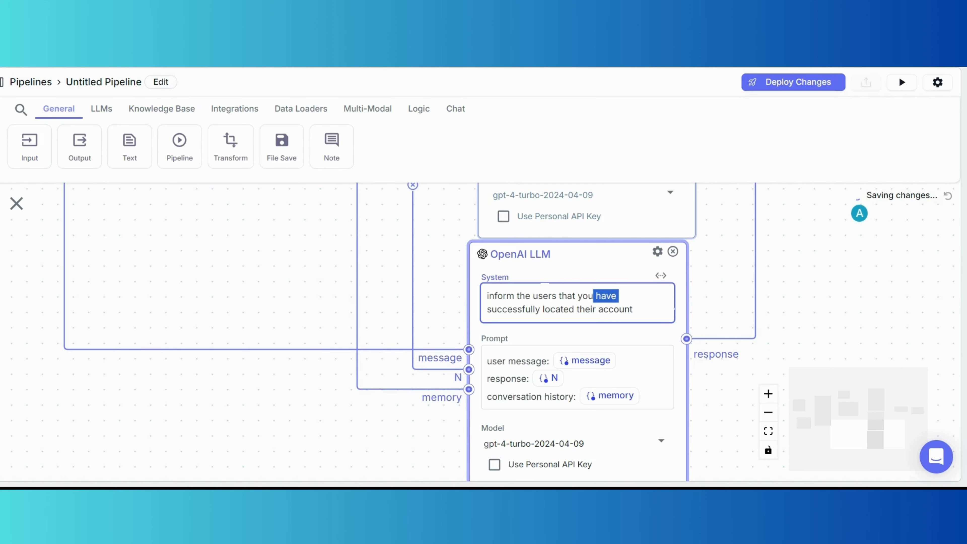
drag(633, 309, 596, 296)
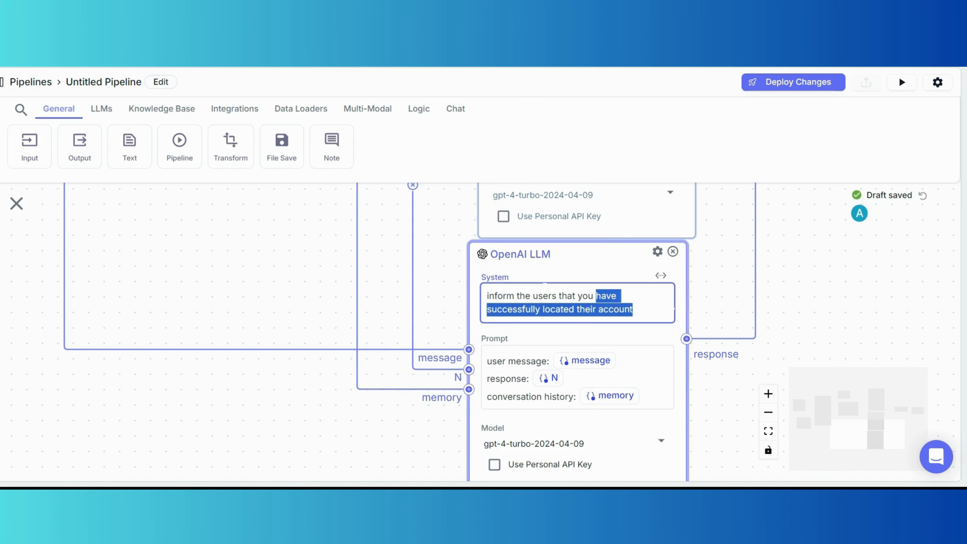
key(BackSpace)
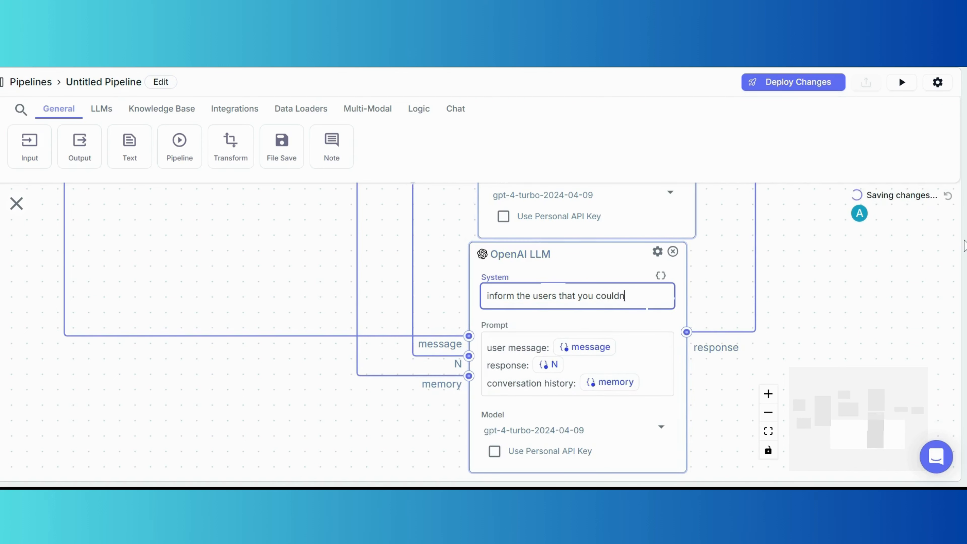
text(ir account and they)
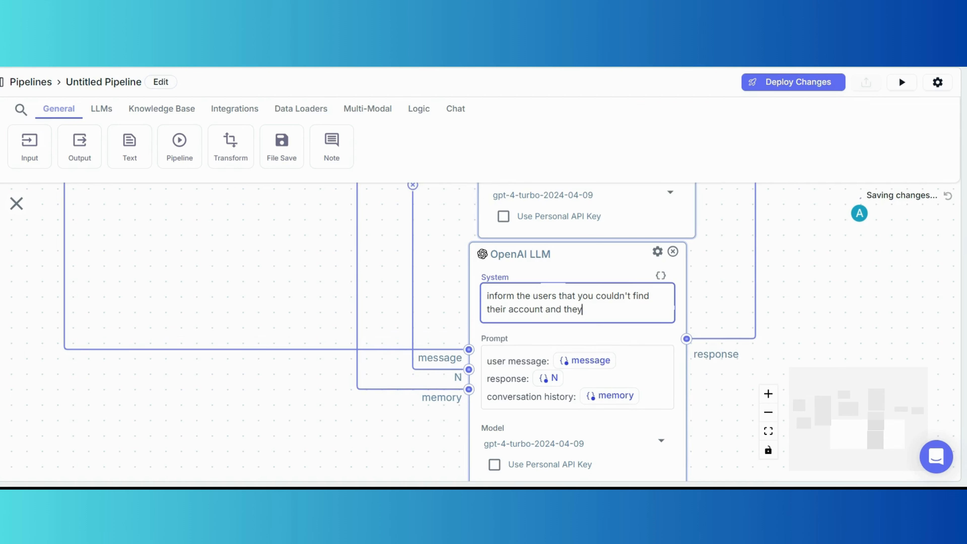
text( shall to try one more time.)
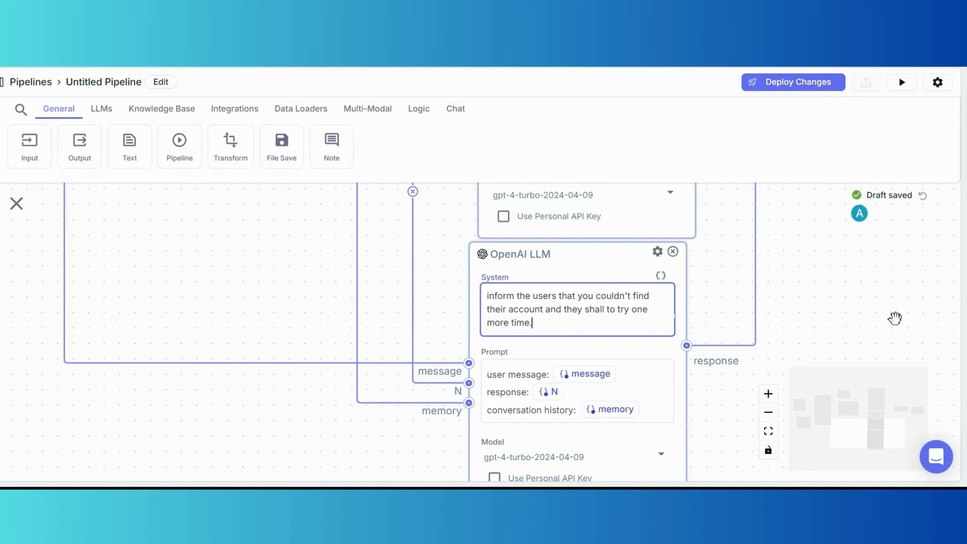
scroll(895, 319, down, 3)
drag(892, 247, 661, 318)
drag(667, 254, 696, 299)
scroll(687, 307, down, 2)
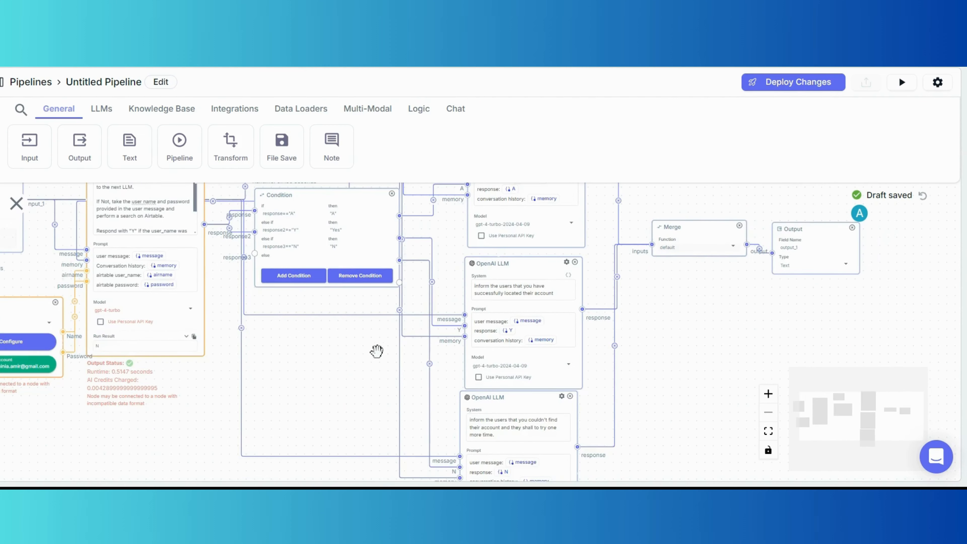
Deploy the latest pipeline changes from the Run Pipeline panel.
drag(340, 355, 384, 356)
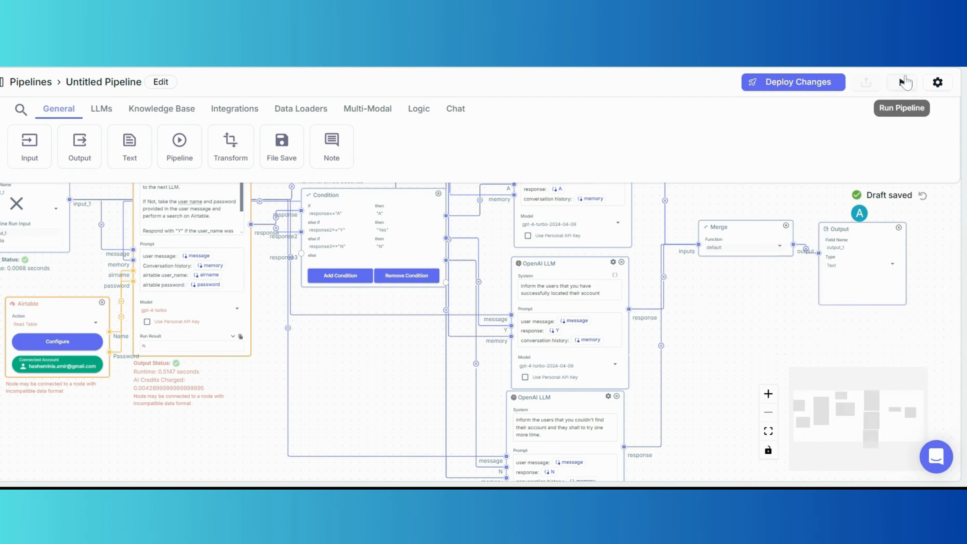
click(902, 82)
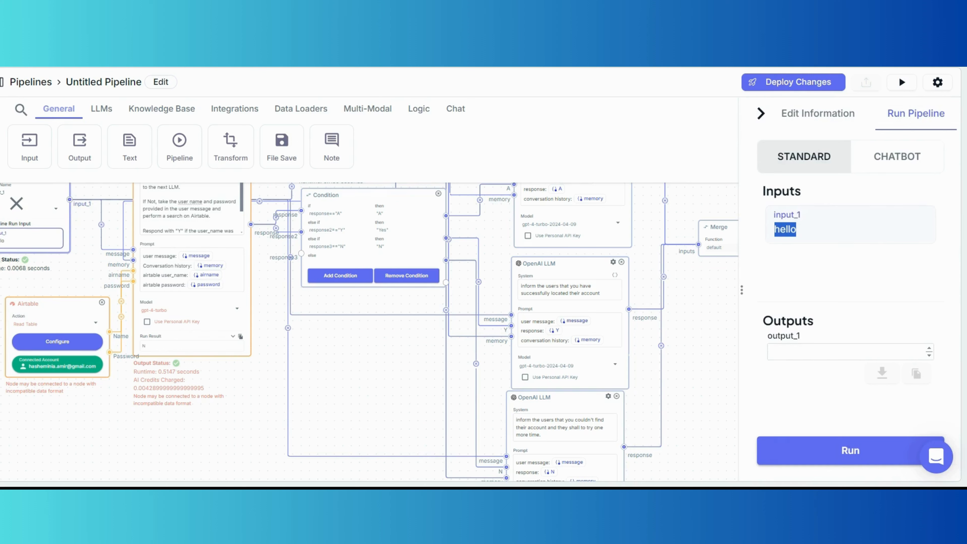
click(804, 90)
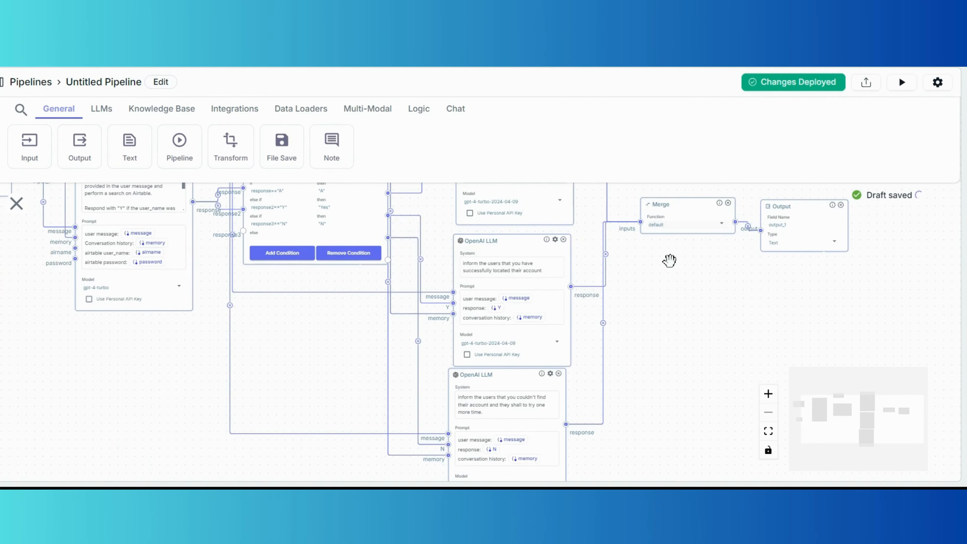
Test-run the pipeline with a sample username and password on two lines in input_1.
drag(669, 261, 673, 279)
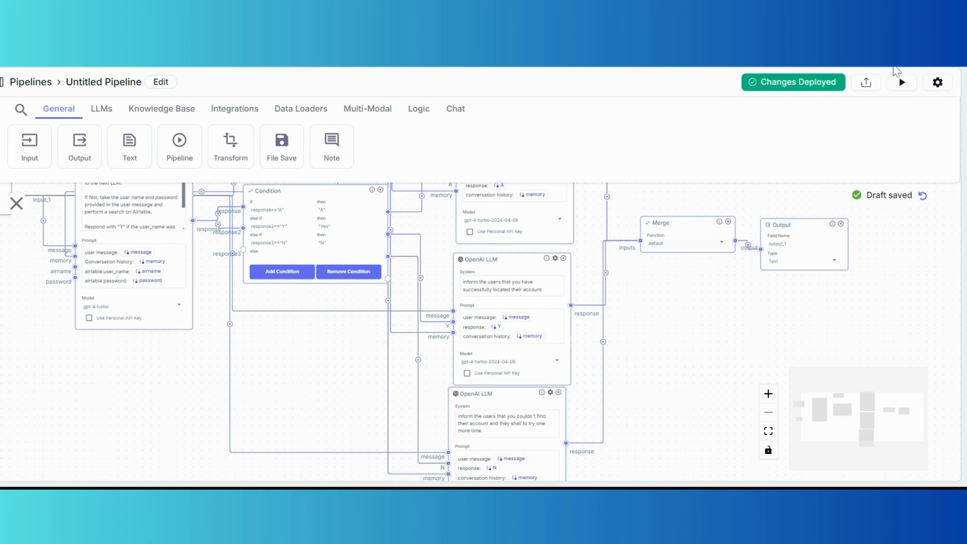
click(903, 82)
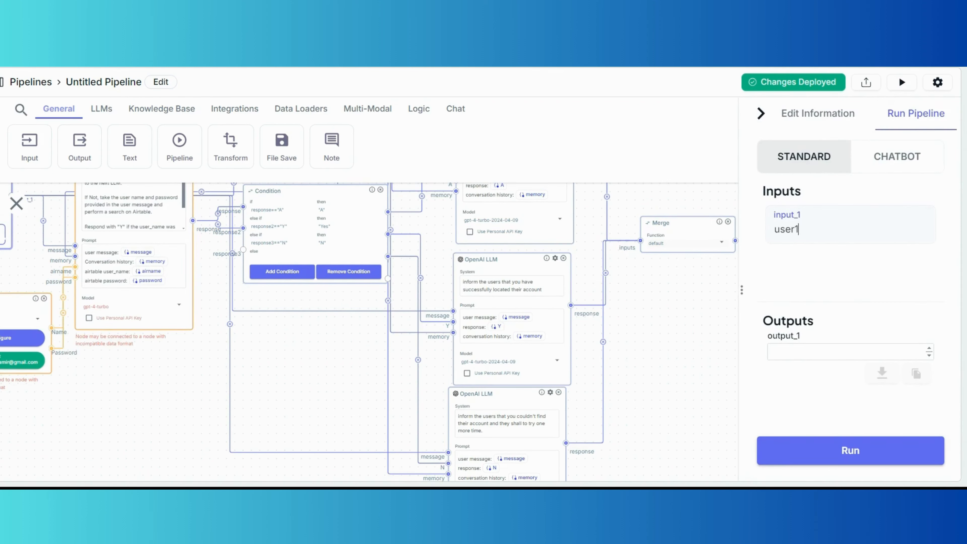
text(user1)
key(Return)
text(12345)
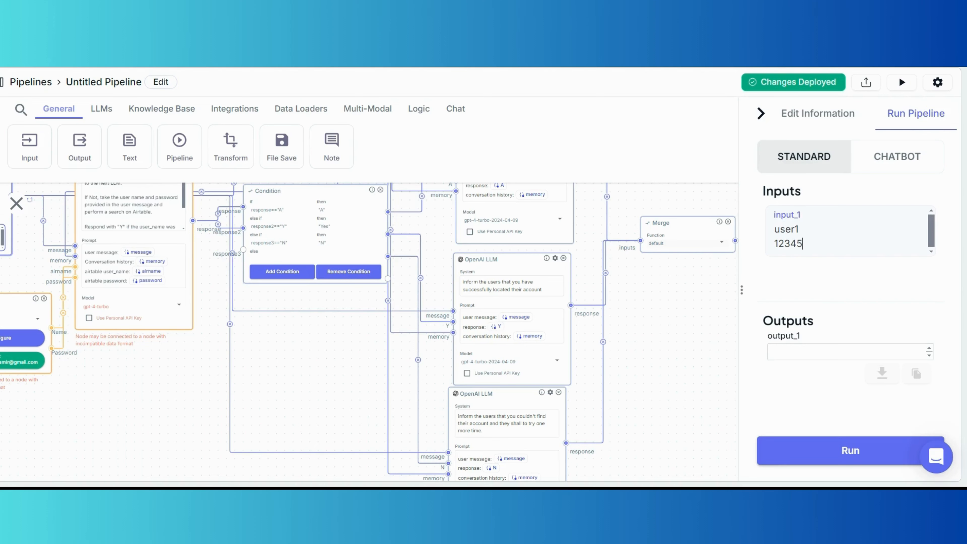
click(875, 450)
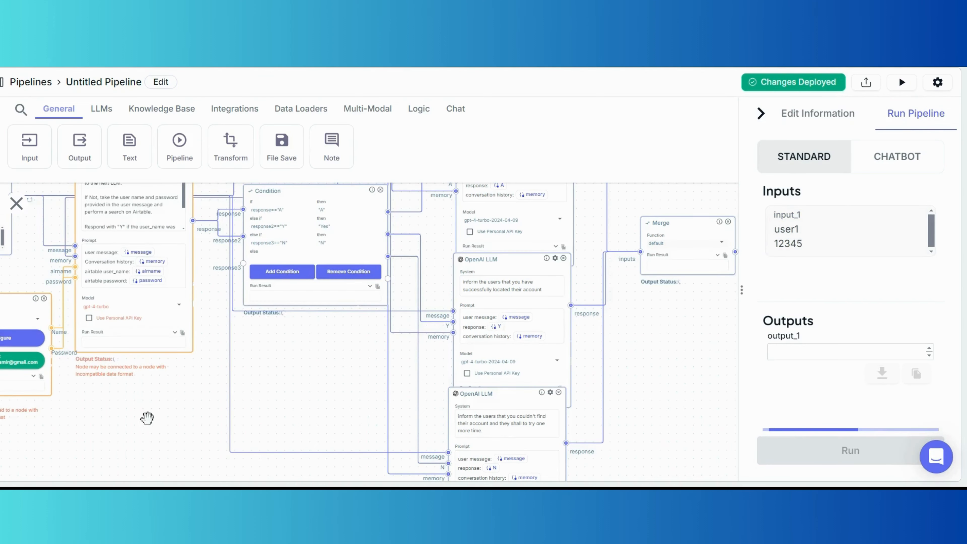
drag(147, 417, 250, 413)
scroll(183, 328, up, 5)
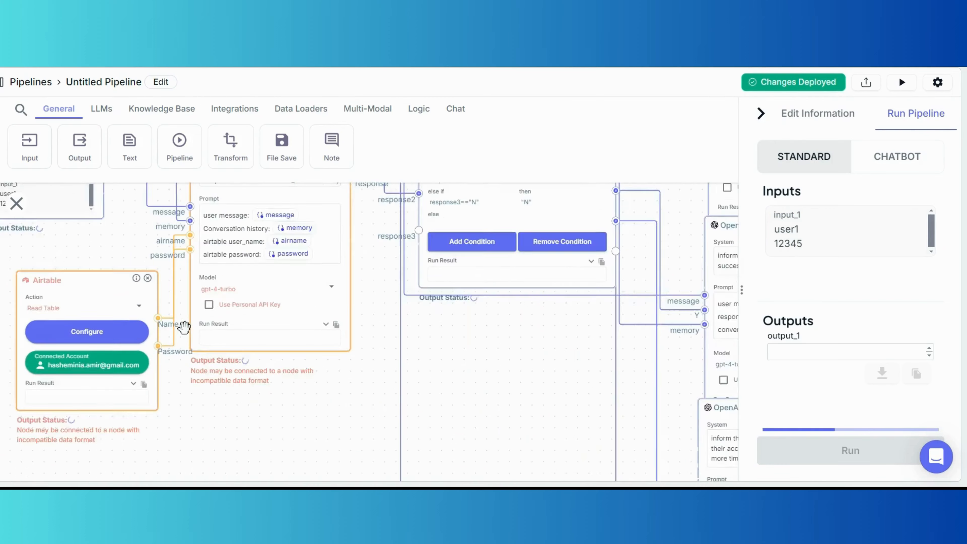
scroll(194, 351, down, 5)
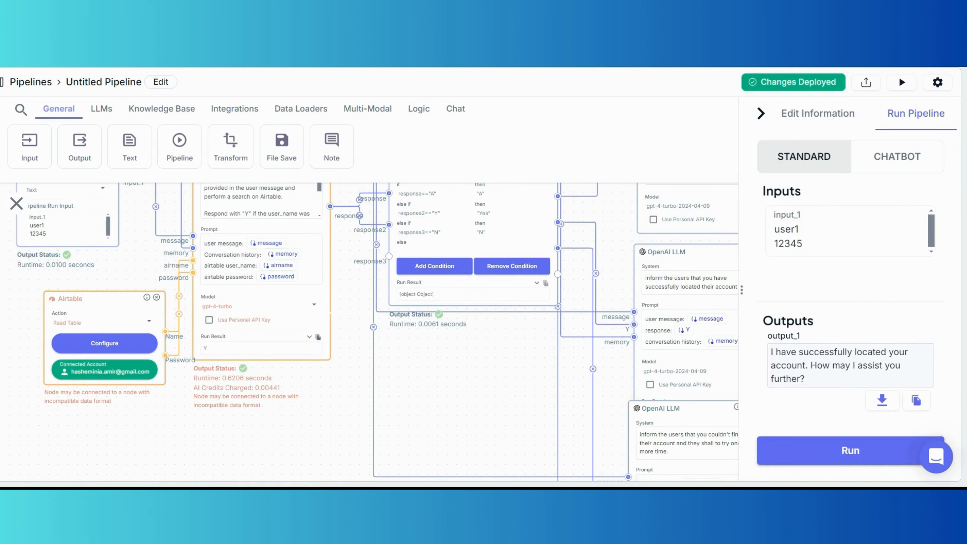
click(842, 254)
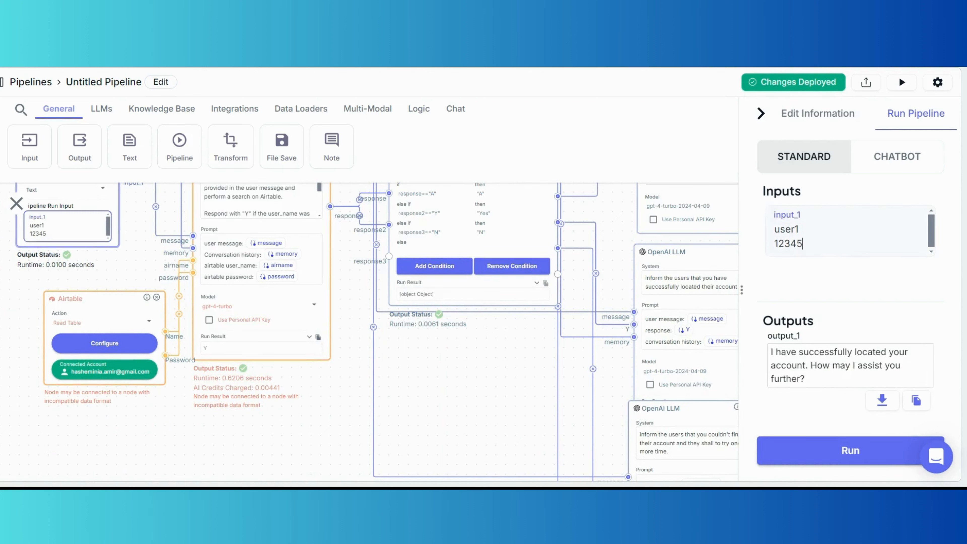
Run the pipeline with input_1 set to 'I have a general question'.
drag(804, 244, 755, 235)
text(I hav)
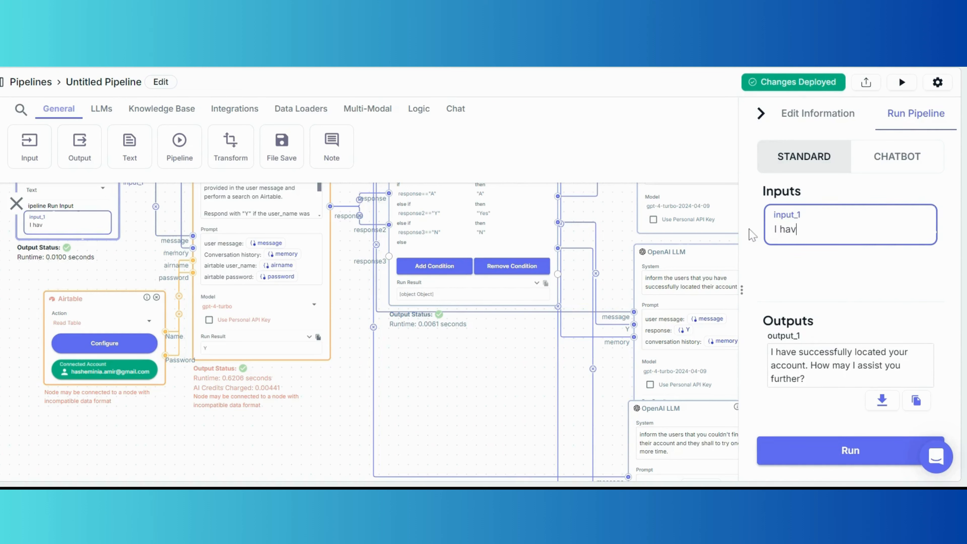
text(e a general questio)
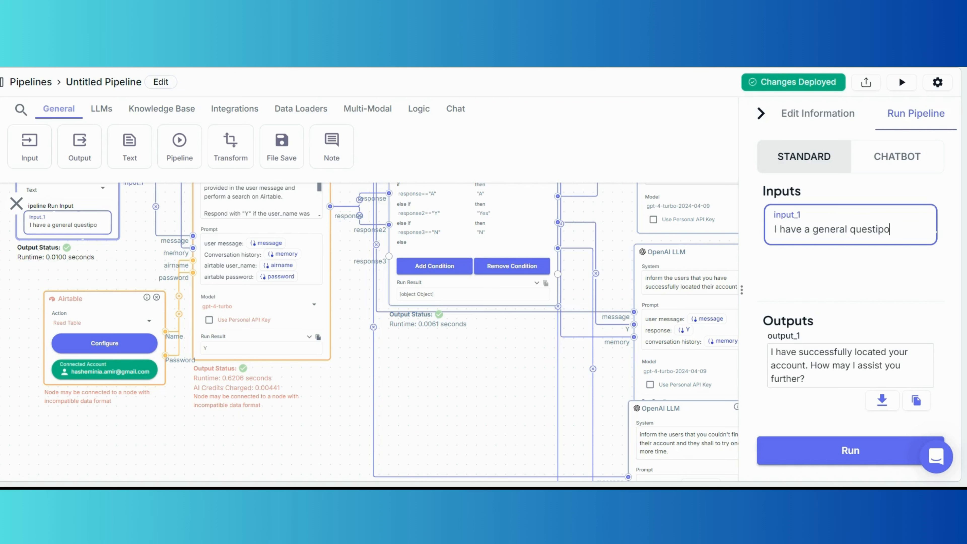
text(n)
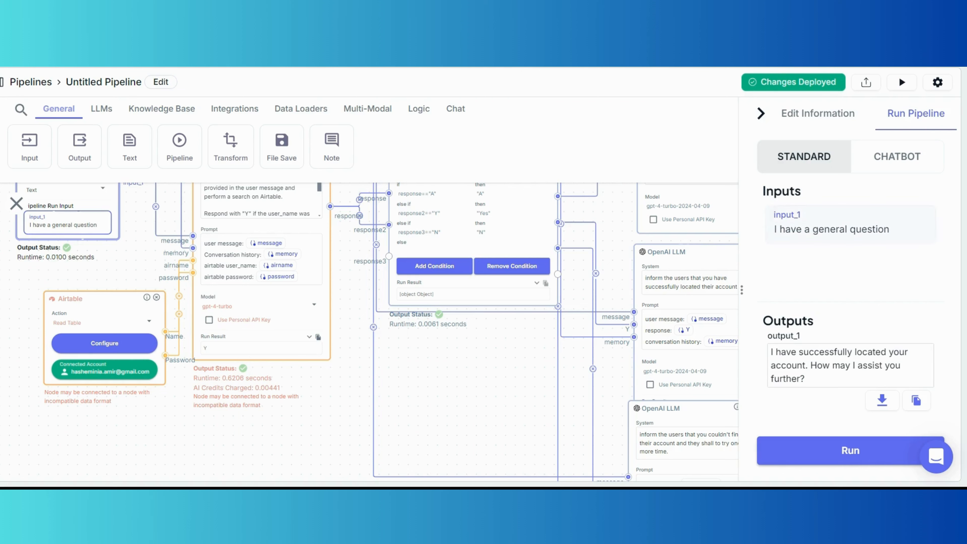
click(846, 452)
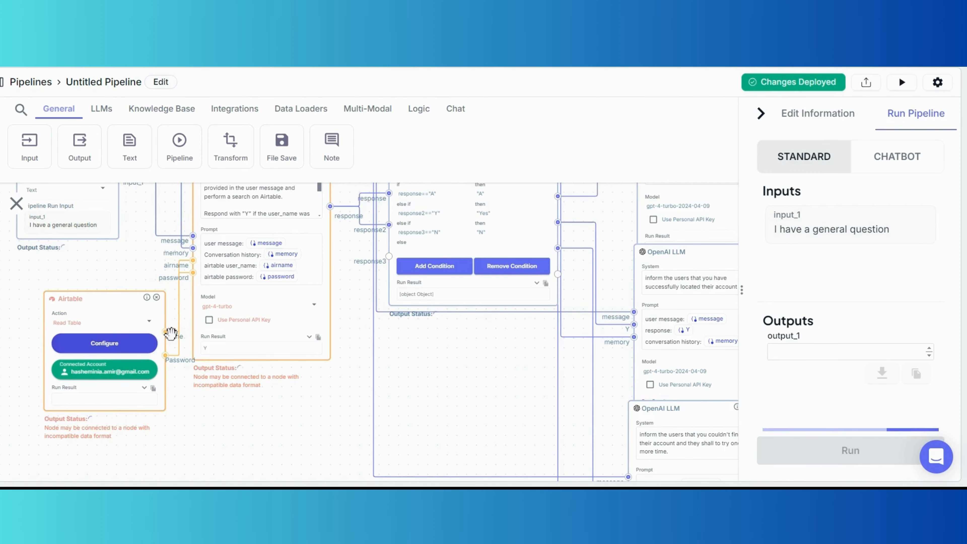
scroll(172, 335, up, 3)
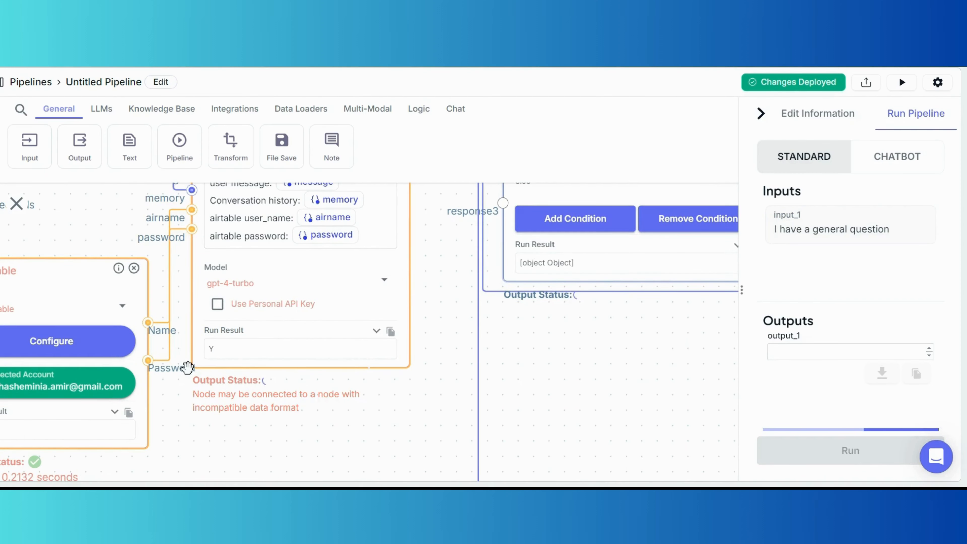
scroll(188, 367, down, 5)
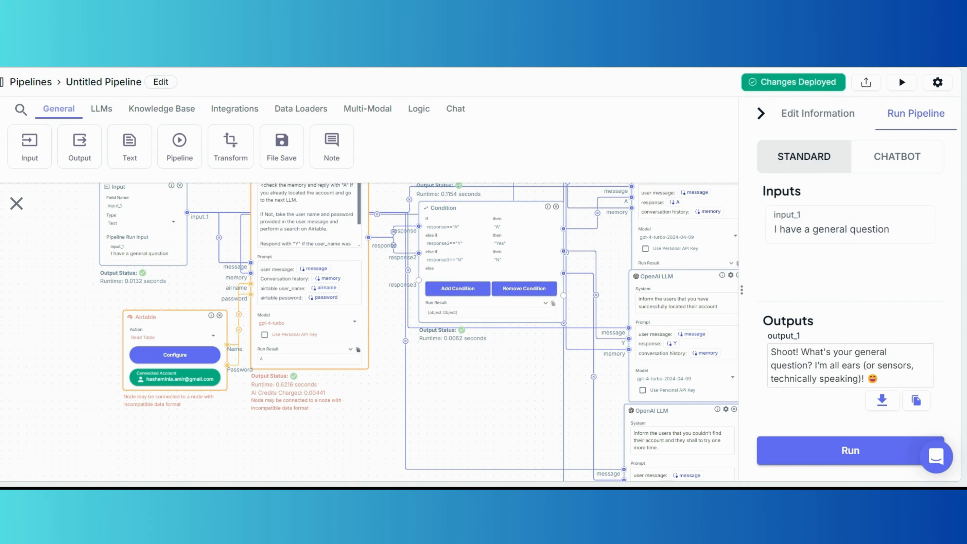
drag(521, 394, 469, 400)
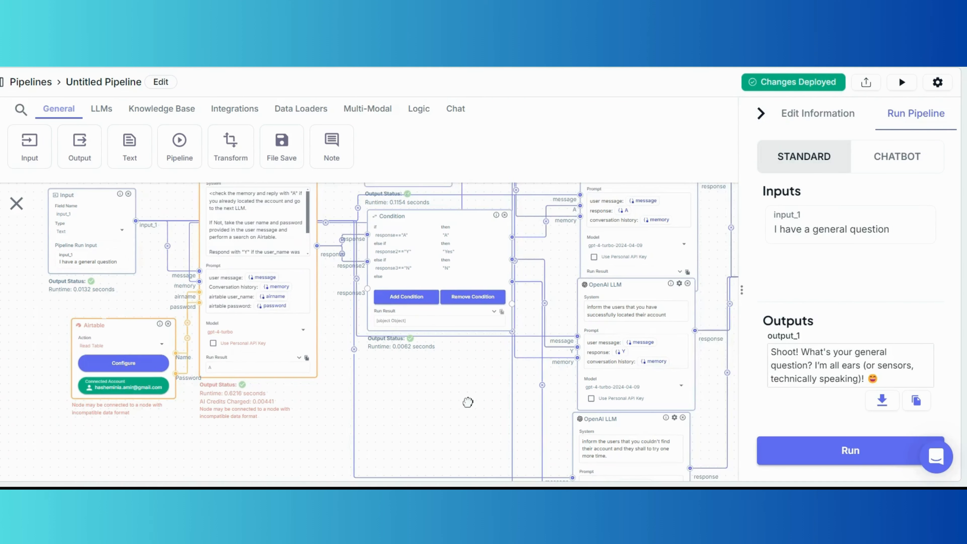
scroll(201, 352, up, 3)
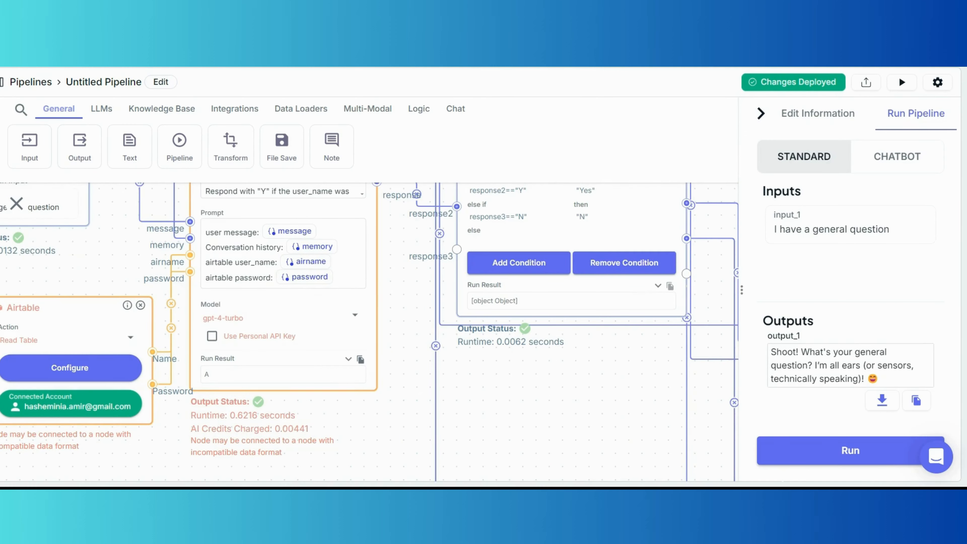
scroll(437, 400, down, 5)
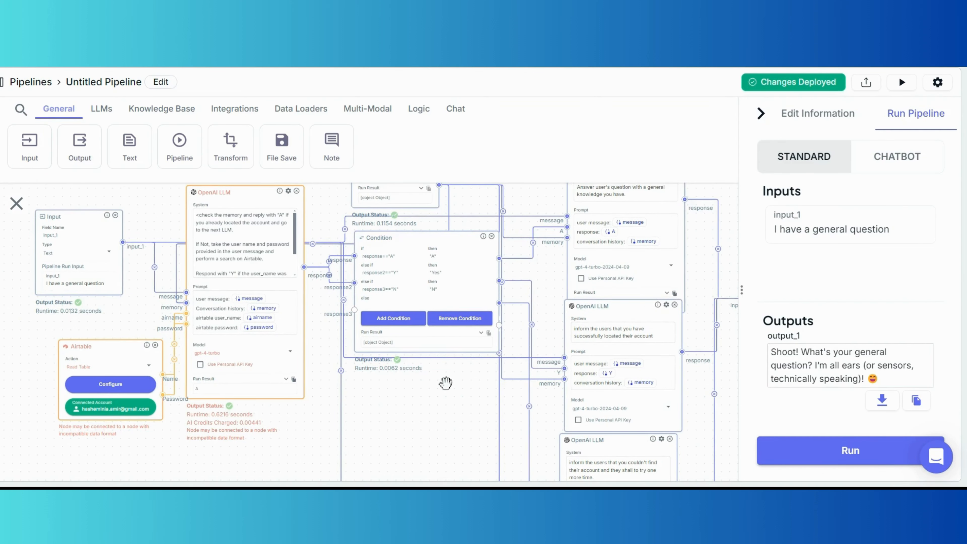
drag(445, 385, 384, 392)
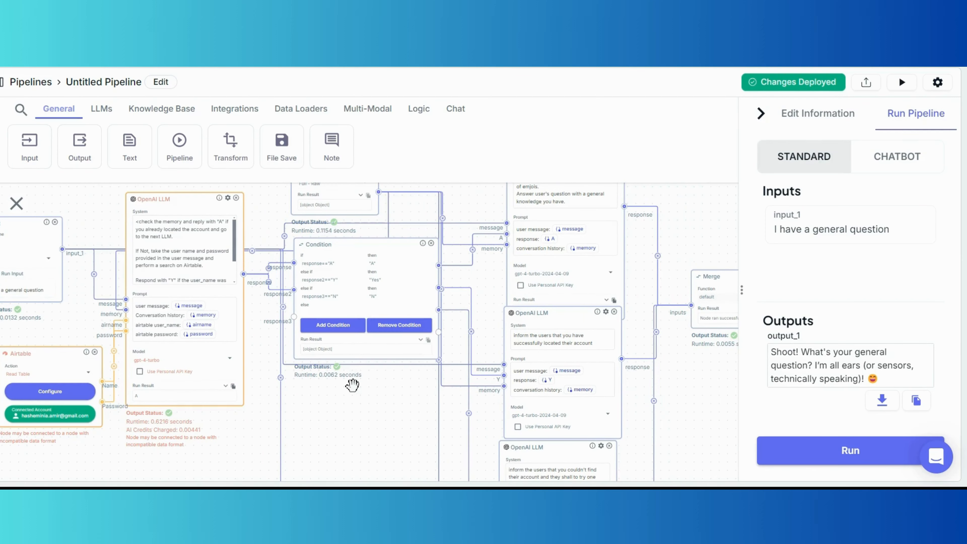
scroll(280, 312, up, 5)
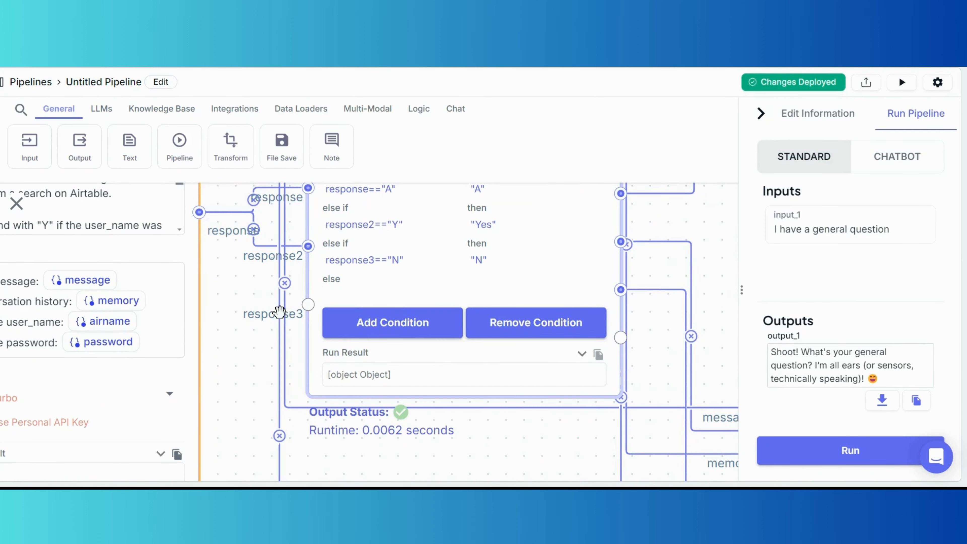
Connect the Condition's response3 input to the LLM node's output.
drag(309, 305, 215, 225)
scroll(228, 282, down, 3)
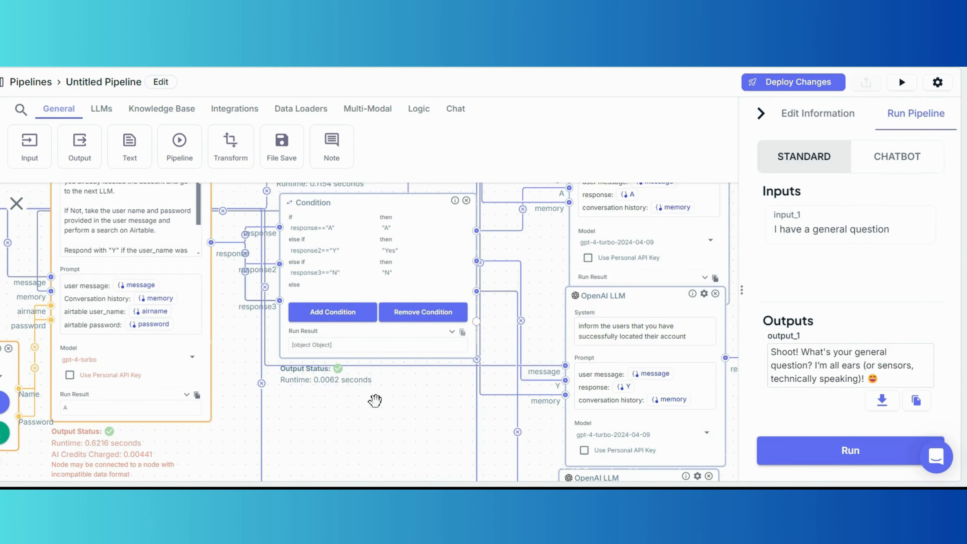
scroll(365, 400, down, 2)
scroll(358, 399, down, 2)
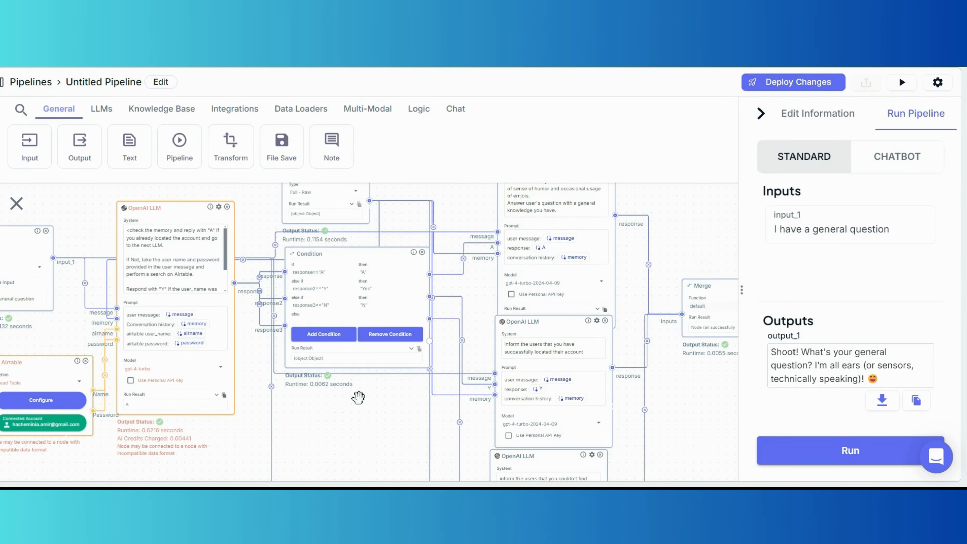